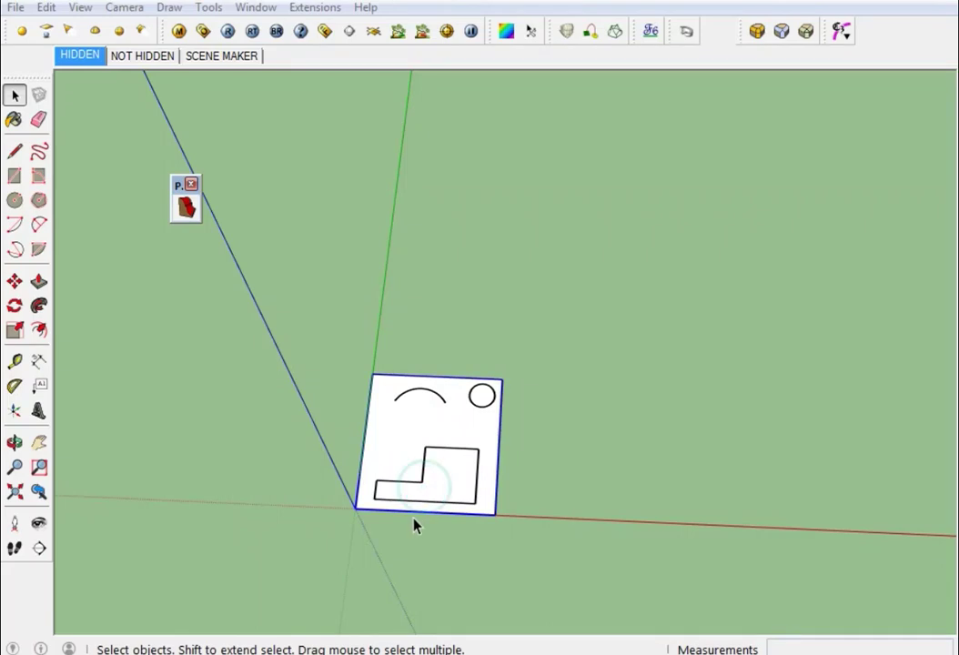
# Zoom in on the white test surface and open the Profile Builder settings.
pyautogui.scroll(2, 381, 492)
pyautogui.scroll(3, 436, 495)
pyautogui.keyDown('shift'); pyautogui.moveTo(443, 498); pyautogui.dragTo(428, 493, button='middle'); pyautogui.keyUp('shift')
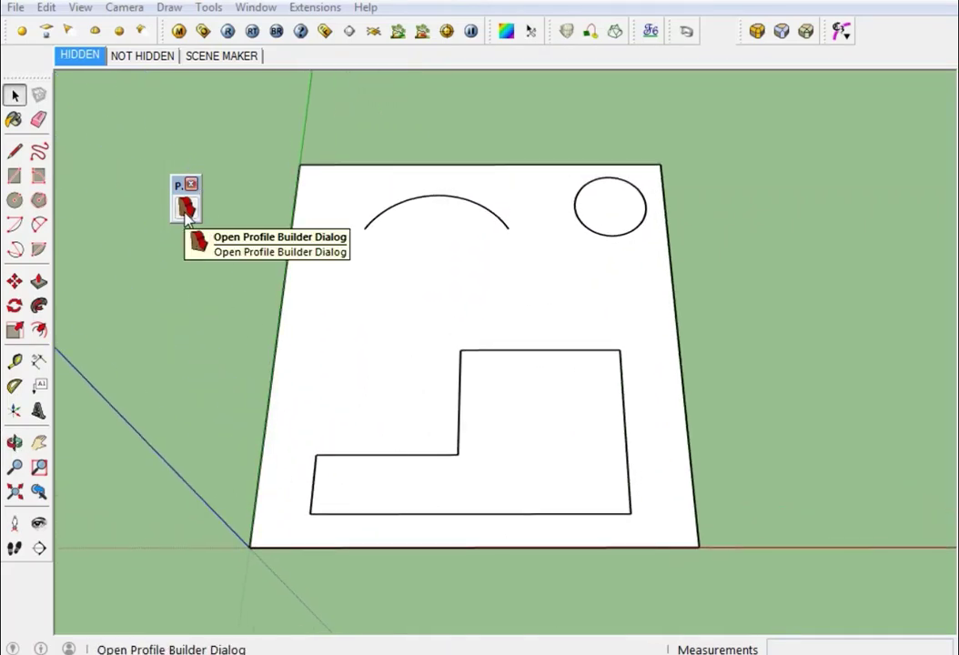
pyautogui.click(187, 209)
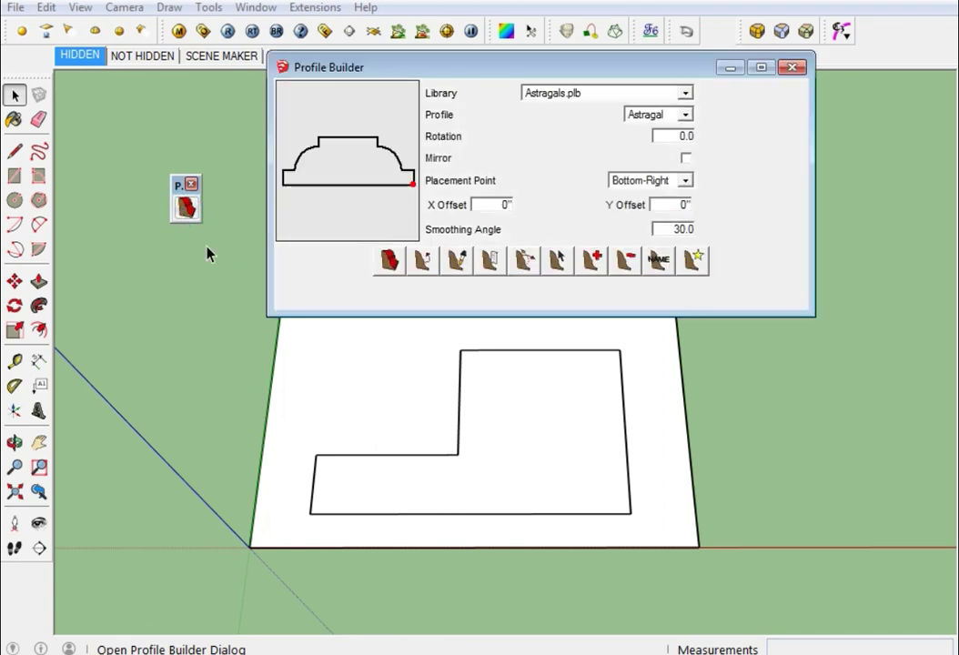
# Browse the AISC C Shapes, HSS Rect, HSS Round and L Shapes profile libraries.
pyautogui.click(590, 87)
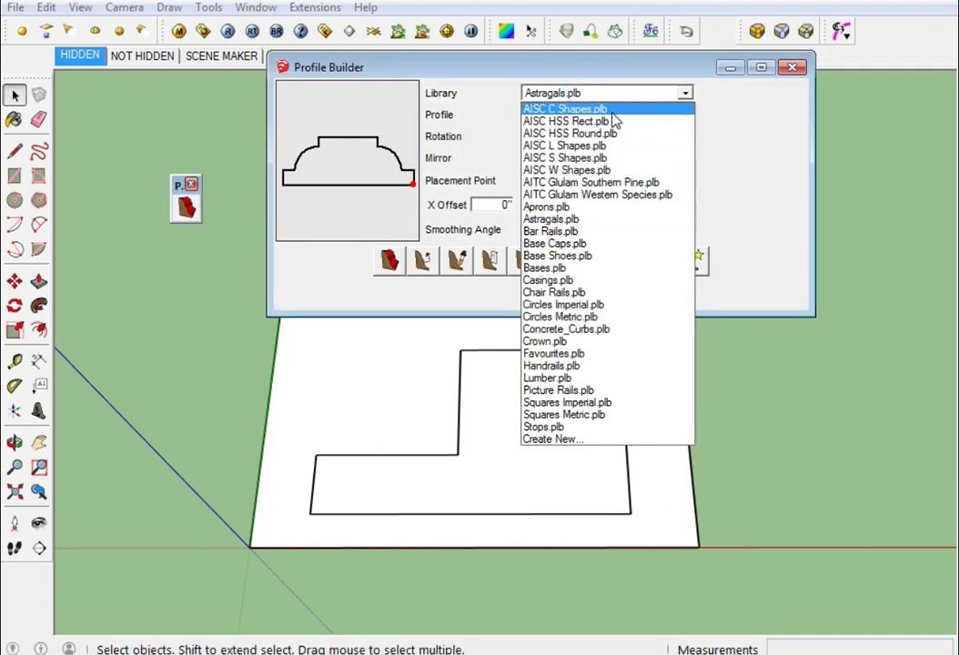
pyautogui.click(615, 111)
pyautogui.click(582, 92)
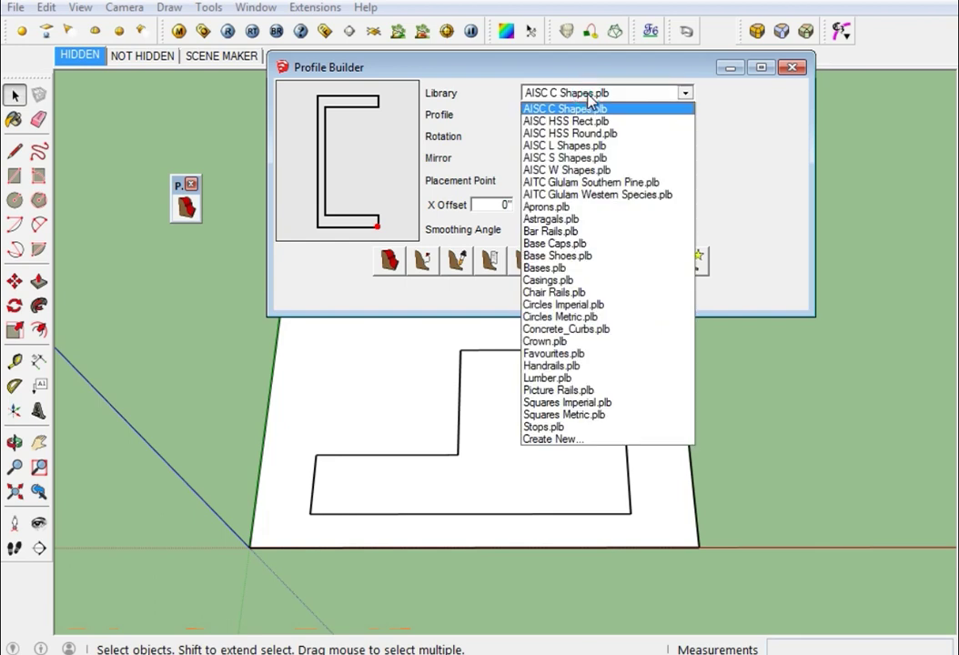
pyautogui.click(564, 121)
pyautogui.click(564, 92)
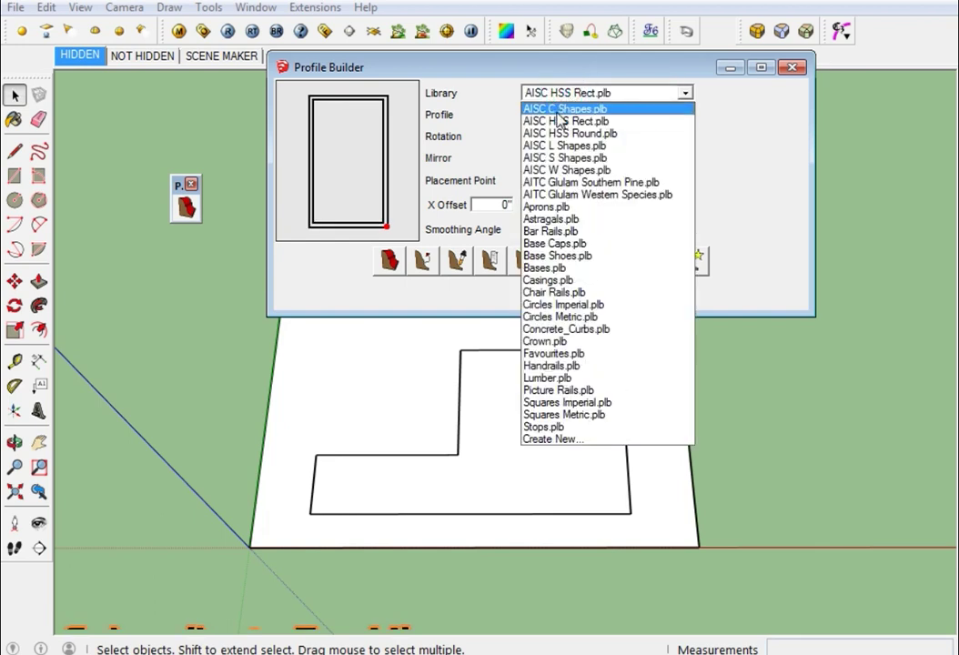
pyautogui.click(550, 109)
pyautogui.press('Down')
pyautogui.press('Down')
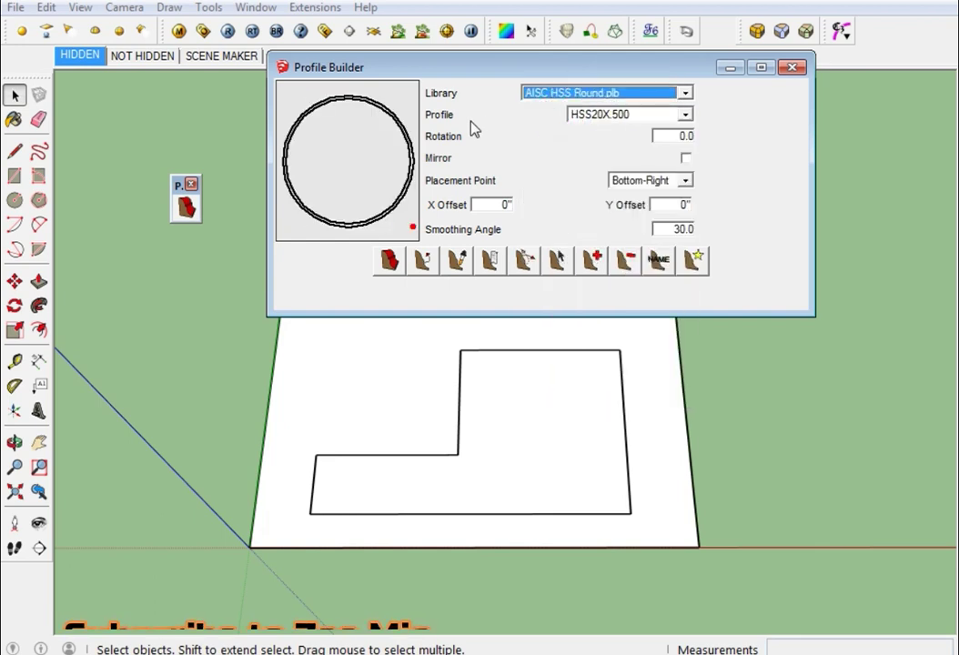
pyautogui.press('Down')
pyautogui.press('Down')
pyautogui.press('Down')
pyautogui.press('Down')
pyautogui.press('Down')
pyautogui.press('Down')
pyautogui.press('Down')
pyautogui.press('Down')
pyautogui.press('Down')
pyautogui.press('Down')
pyautogui.press('Down')
pyautogui.press('Down')
pyautogui.press('Down')
pyautogui.press('Down')
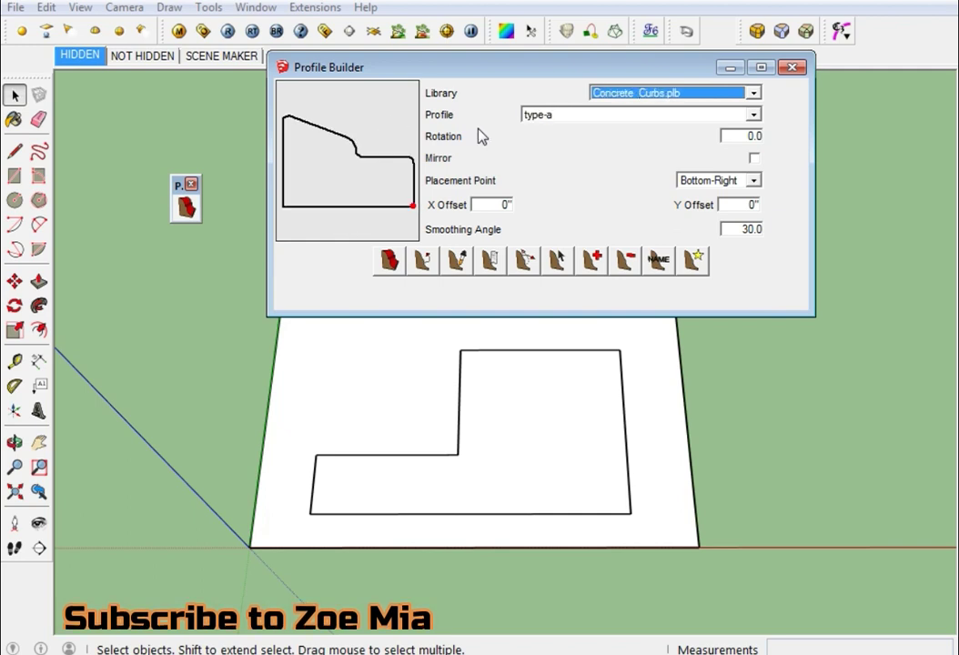
# Browse the Favourites, Picture Rails, Squares Metric and Stops libraries.
pyautogui.click(605, 94)
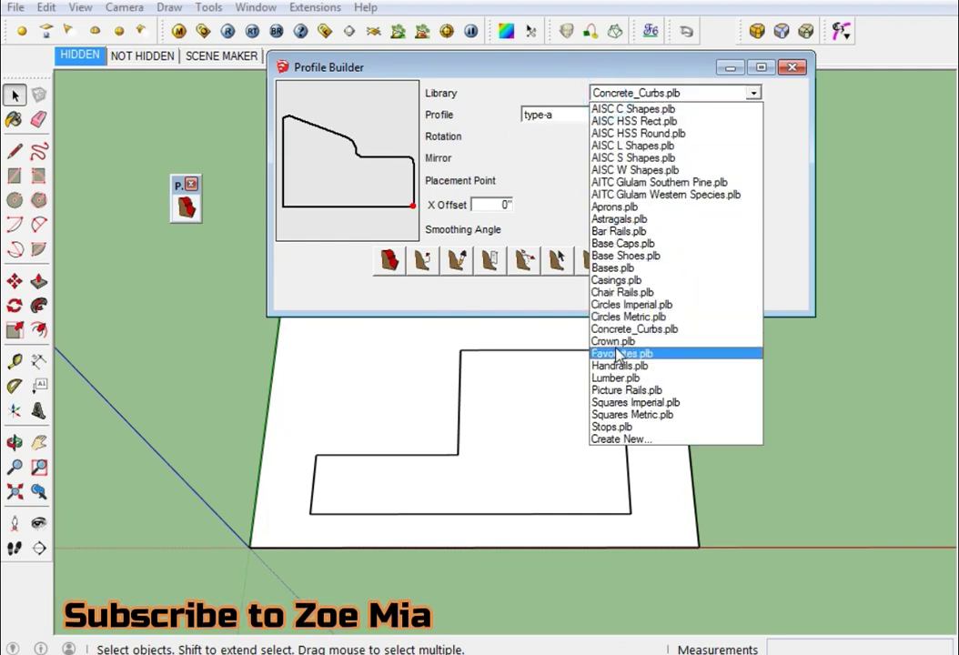
pyautogui.click(622, 353)
pyautogui.click(605, 93)
pyautogui.click(605, 93)
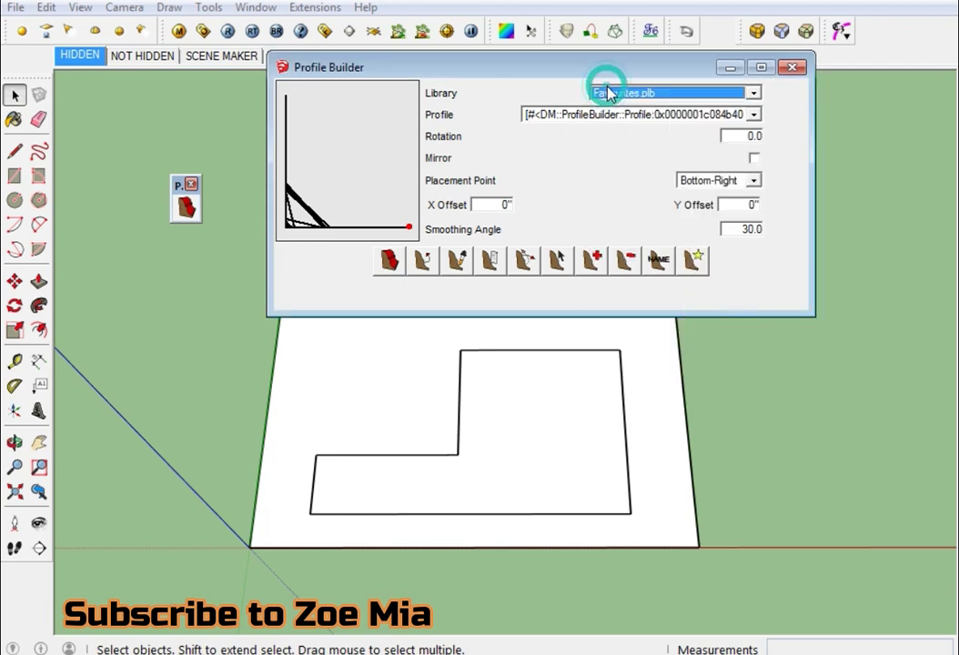
pyautogui.press('Down')
pyautogui.press('Down')
pyautogui.press('Down')
pyautogui.press('Down')
pyautogui.click(608, 94)
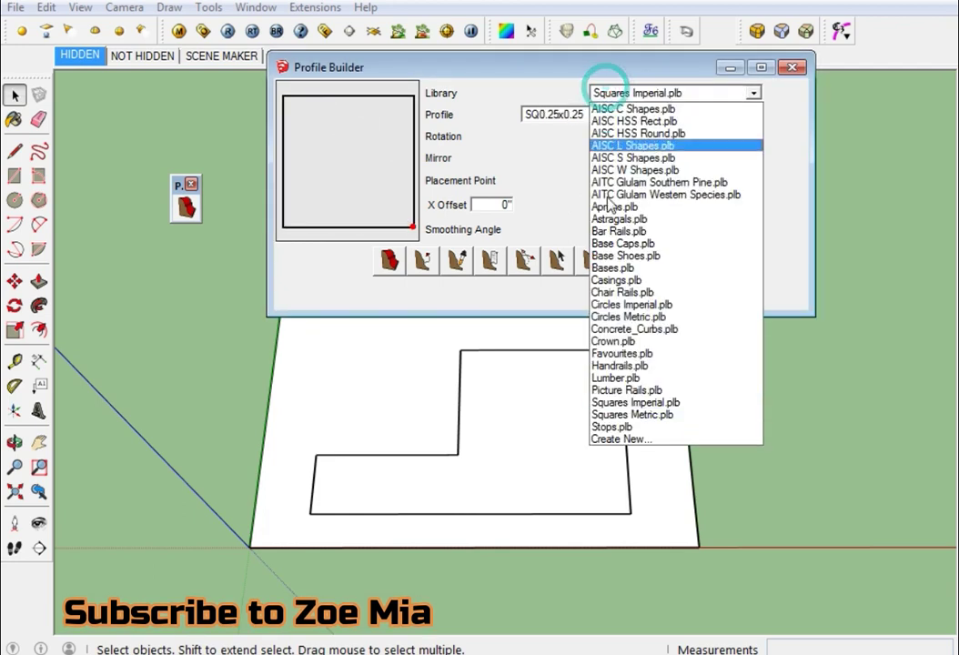
pyautogui.click(631, 414)
pyautogui.click(606, 93)
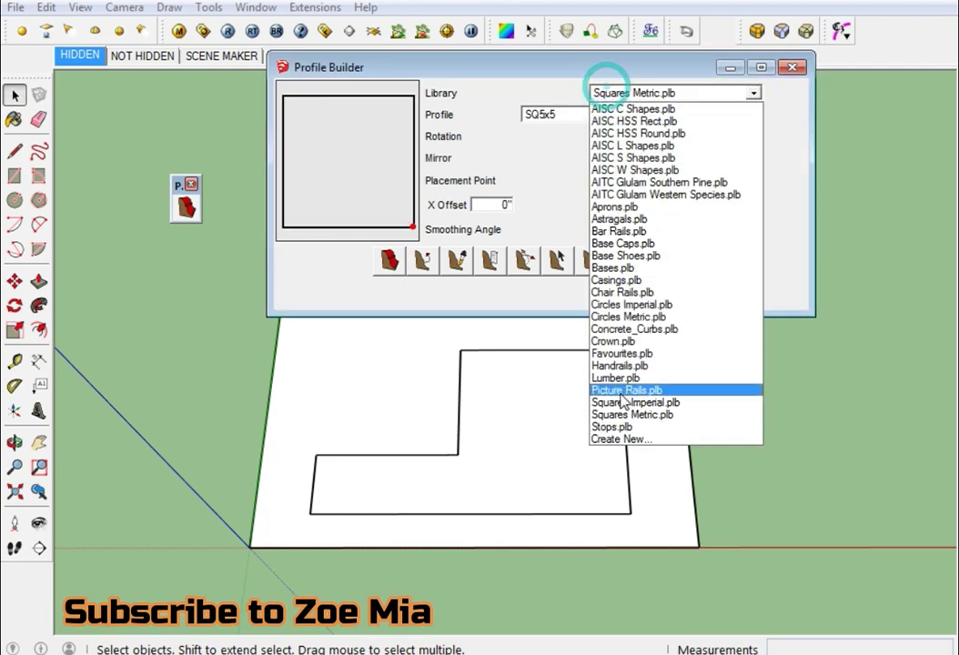
pyautogui.click(611, 427)
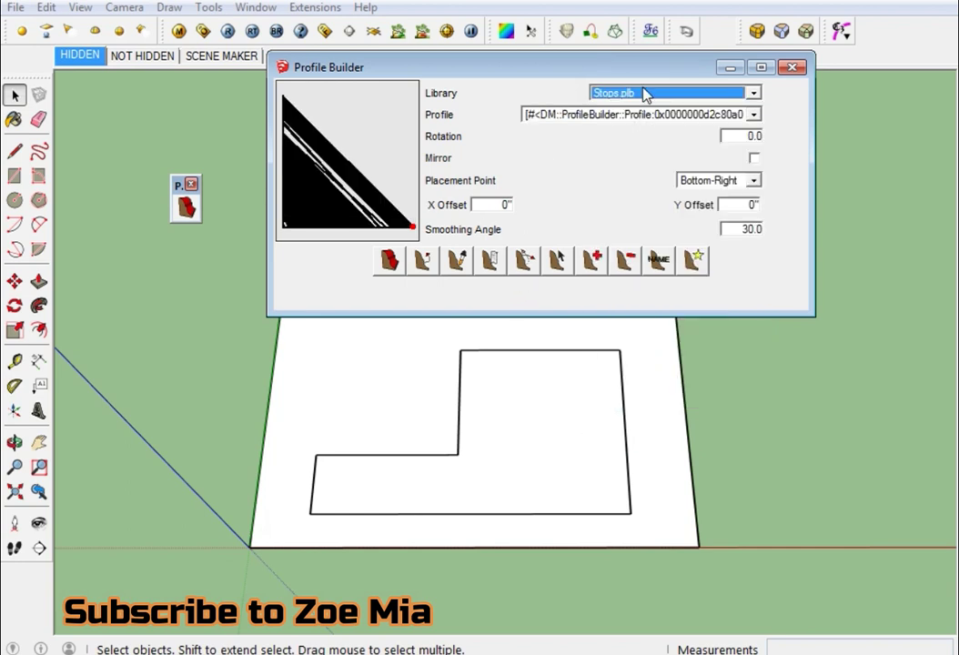
# Preview AISC C Shapes profiles from C3X5 to C8X11.5, then a W6 size from AISC W Shapes.
pyautogui.click(646, 93)
pyautogui.click(625, 107)
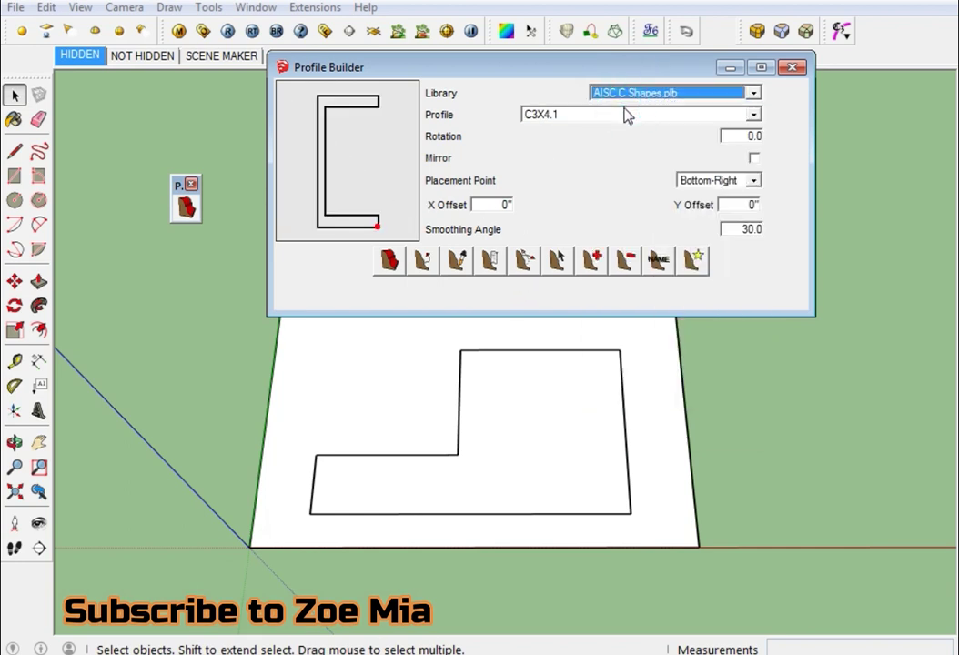
pyautogui.click(626, 115)
pyautogui.click(612, 144)
pyautogui.press('Down')
pyautogui.press('Down')
pyautogui.press('Down')
pyautogui.press('Down')
pyautogui.press('Down')
pyautogui.press('Down')
pyautogui.press('Down')
pyautogui.press('Down')
pyautogui.press('Down')
pyautogui.press('Down')
pyautogui.press('Down')
pyautogui.press('Down')
pyautogui.press('Down')
pyautogui.press('Down')
pyautogui.click(619, 93)
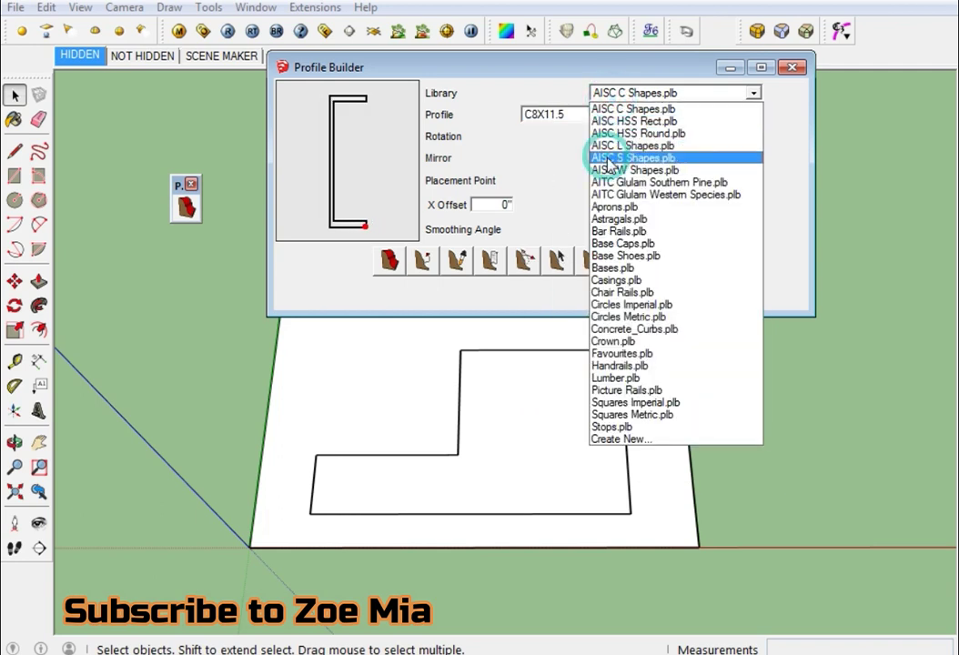
pyautogui.click(607, 170)
pyautogui.click(606, 115)
pyautogui.click(593, 167)
pyautogui.press('Down')
pyautogui.press('Down')
pyautogui.press('Down')
pyautogui.press('Down')
pyautogui.press('Down')
pyautogui.press('Down')
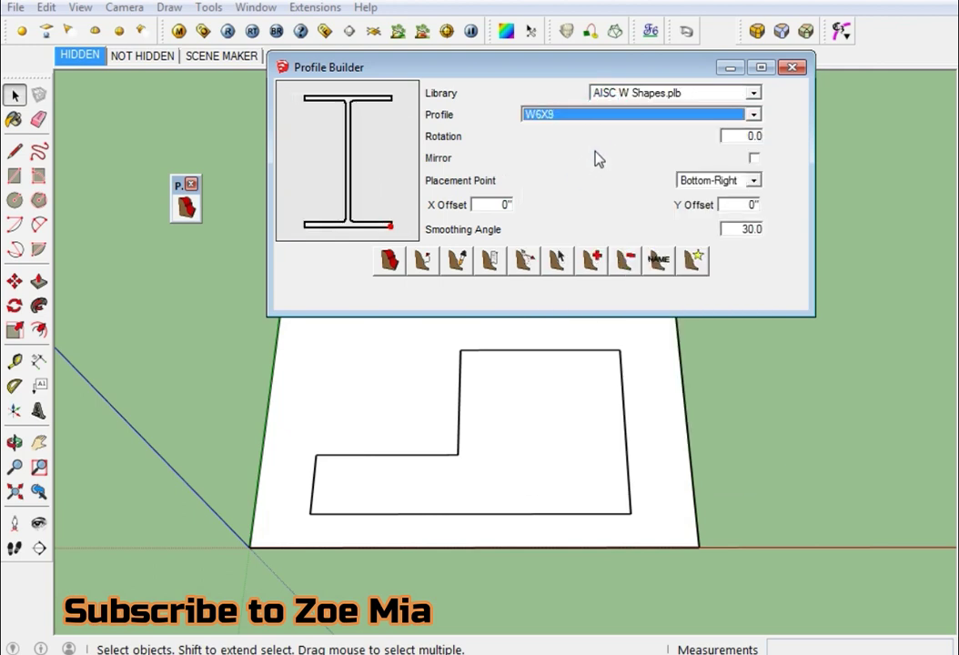
# Look at the AITC Glulam Western Species library, then Bar Rails with profile Bar_Rail4.
pyautogui.click(627, 92)
pyautogui.click(618, 190)
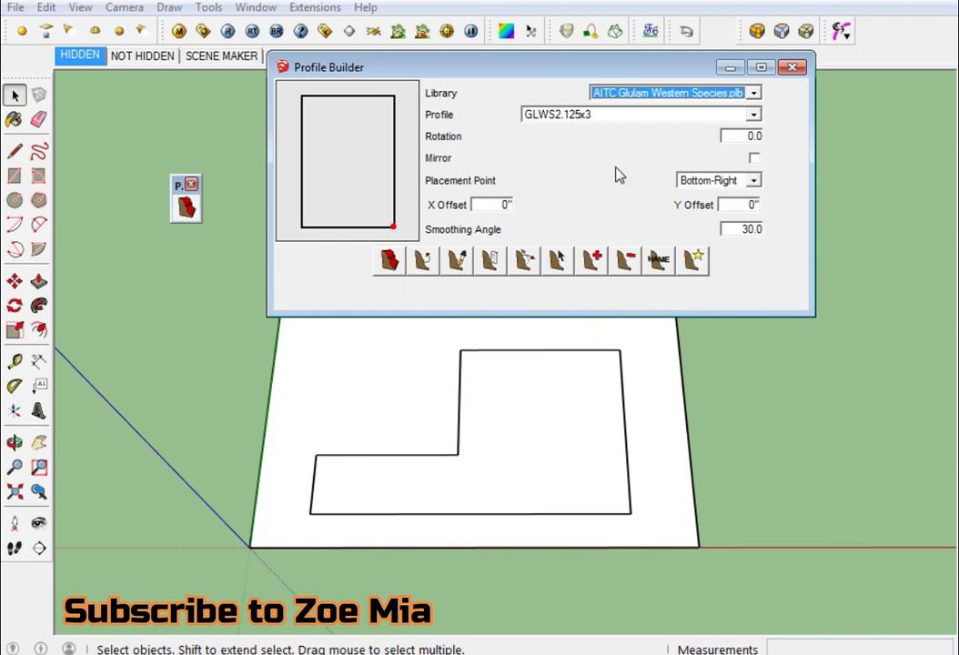
pyautogui.click(611, 100)
pyautogui.click(623, 233)
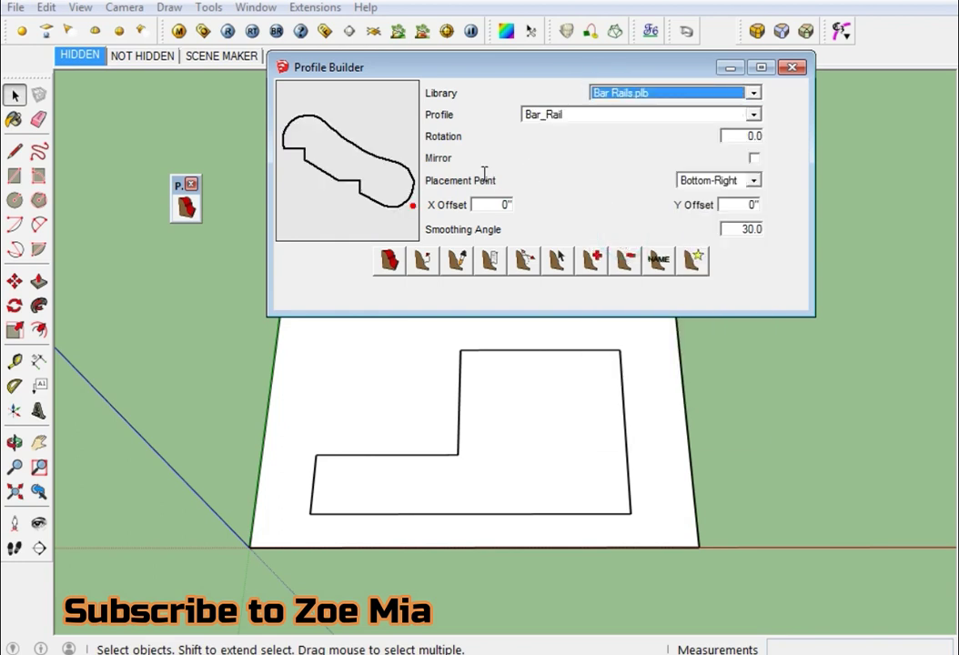
pyautogui.click(546, 122)
pyautogui.click(550, 154)
pyautogui.press('Down')
pyautogui.press('Down')
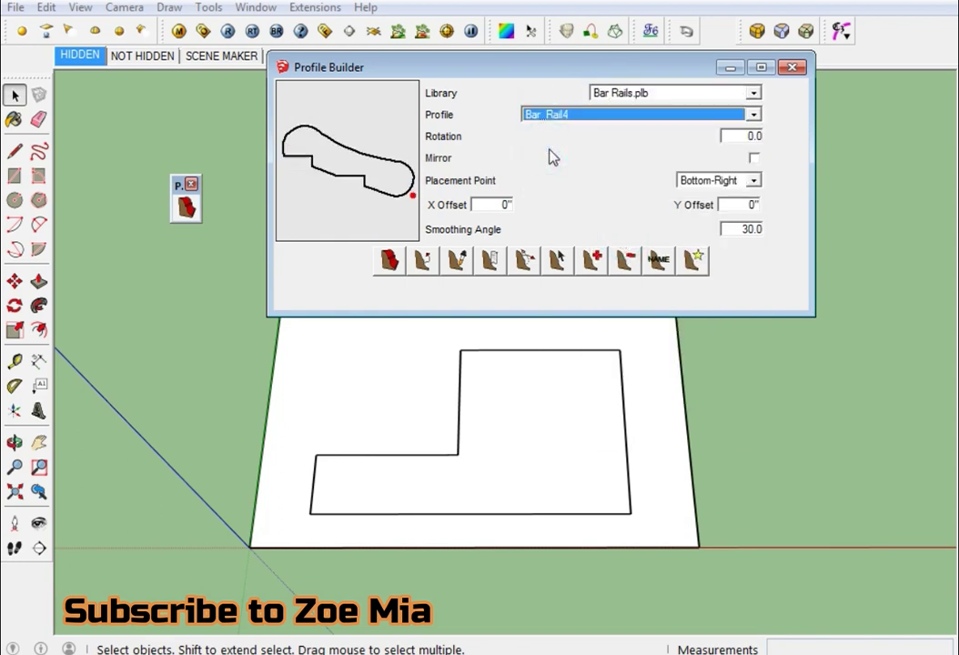
# Load the Bases library and step from Base1 through the sizes to Base15.
pyautogui.click(620, 93)
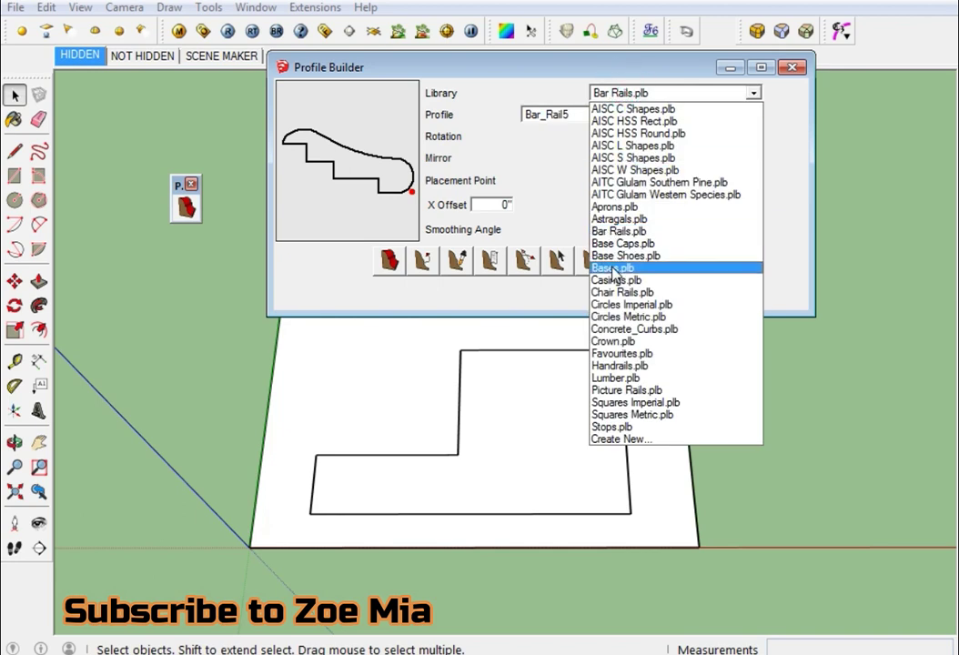
pyautogui.click(605, 267)
pyautogui.click(542, 118)
pyautogui.click(543, 142)
pyautogui.press('Down')
pyautogui.press('Down')
pyautogui.press('Down')
pyautogui.press('Down')
pyautogui.press('Down')
pyautogui.press('Down')
pyautogui.press('Down')
pyautogui.press('Down')
pyautogui.press('Down')
pyautogui.press('Down')
pyautogui.press('Down')
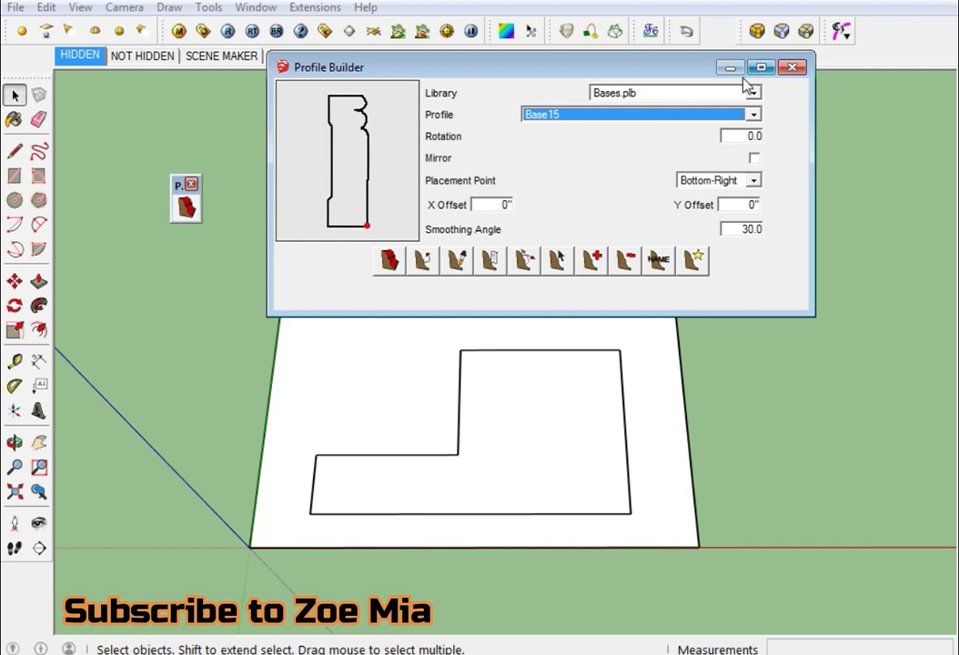
# Minimize Profile Builder and draw a rectangle on the ground beside the test surface.
pyautogui.click(726, 71)
pyautogui.moveTo(508, 445)
pyautogui.mouseDown(button='middle')
pyautogui.moveTo(563, 399)
pyautogui.moveTo(315, 370)
pyautogui.moveTo(309, 389)
pyautogui.mouseUp(button='middle')
pyautogui.press('r')
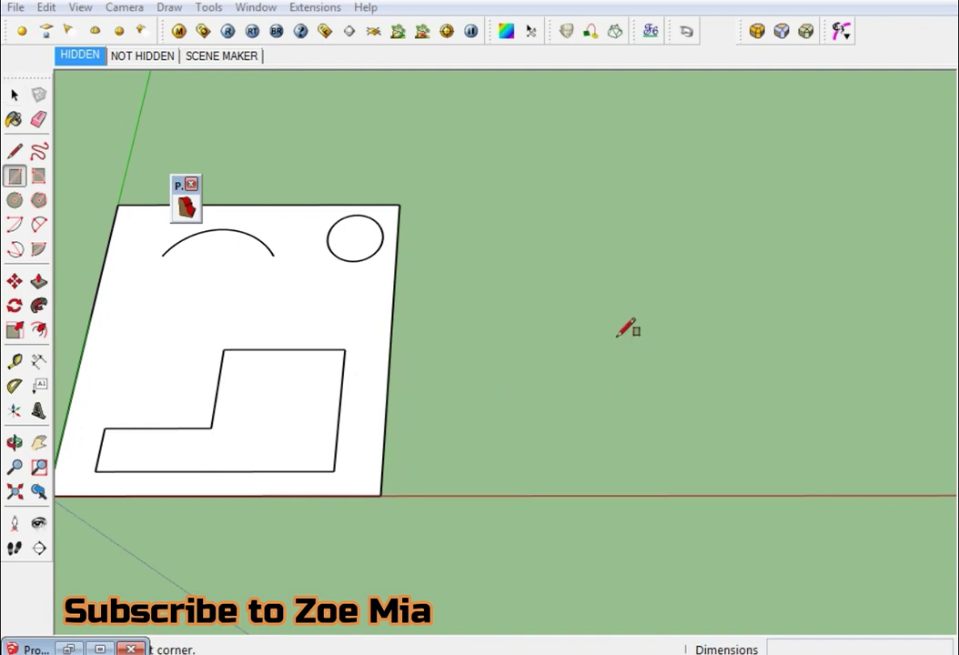
pyautogui.click(559, 307)
pyautogui.click(746, 443)
pyautogui.press('space')
pyautogui.click(635, 428)
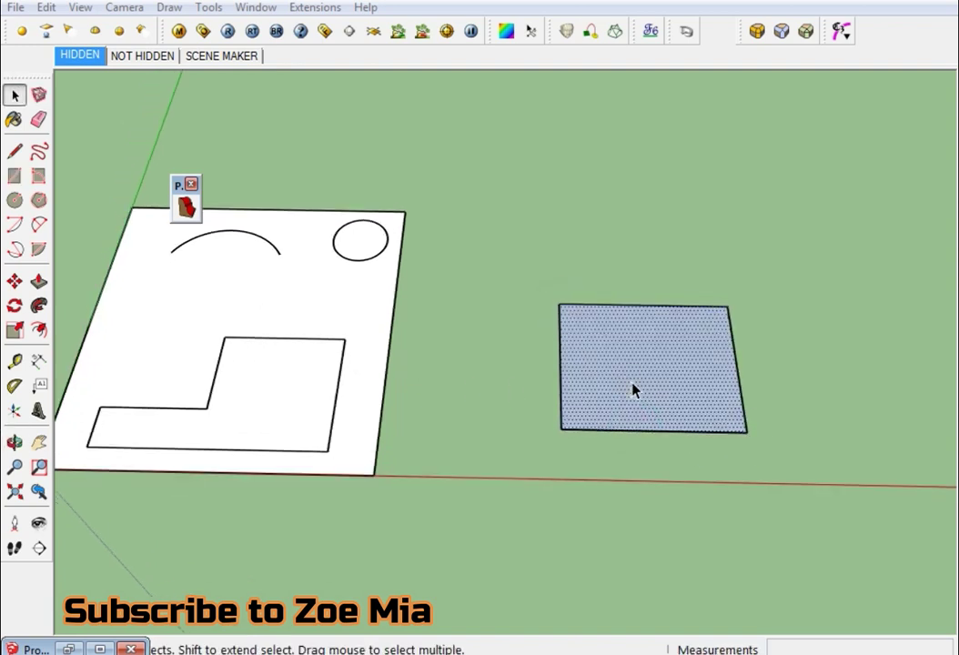
# Push/Pull the rectangle up into a box and delete its top face.
pyautogui.press('p')
pyautogui.click(633, 387)
pyautogui.click(648, 335)
pyautogui.press('space')
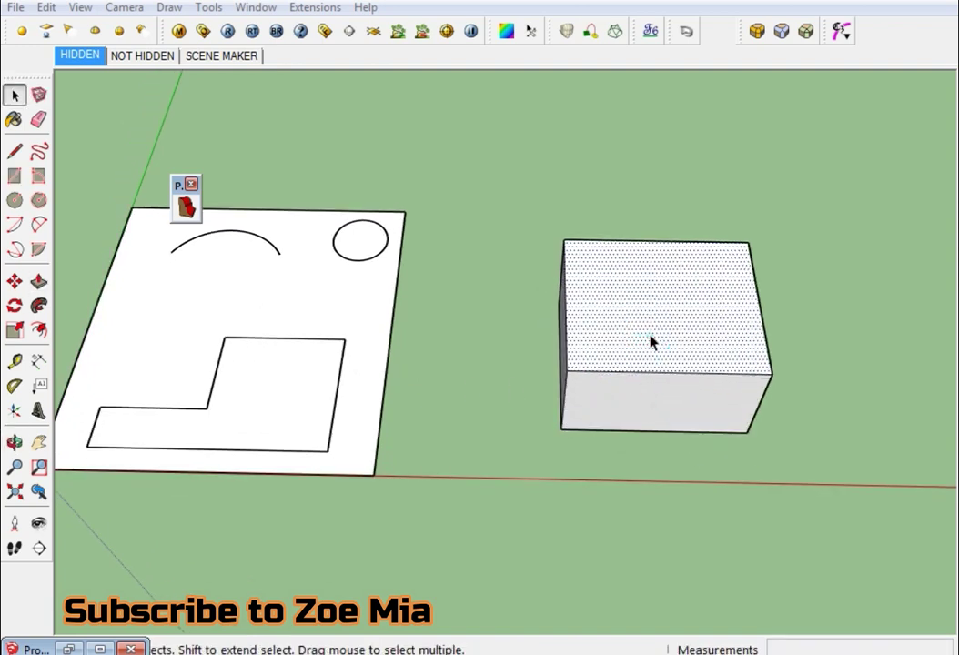
pyautogui.press('Delete')
# Select the whole open box and make it a group.
pyautogui.scroll(2, 662, 338)
pyautogui.scroll(4, 675, 338)
pyautogui.tripleClick(676, 336)
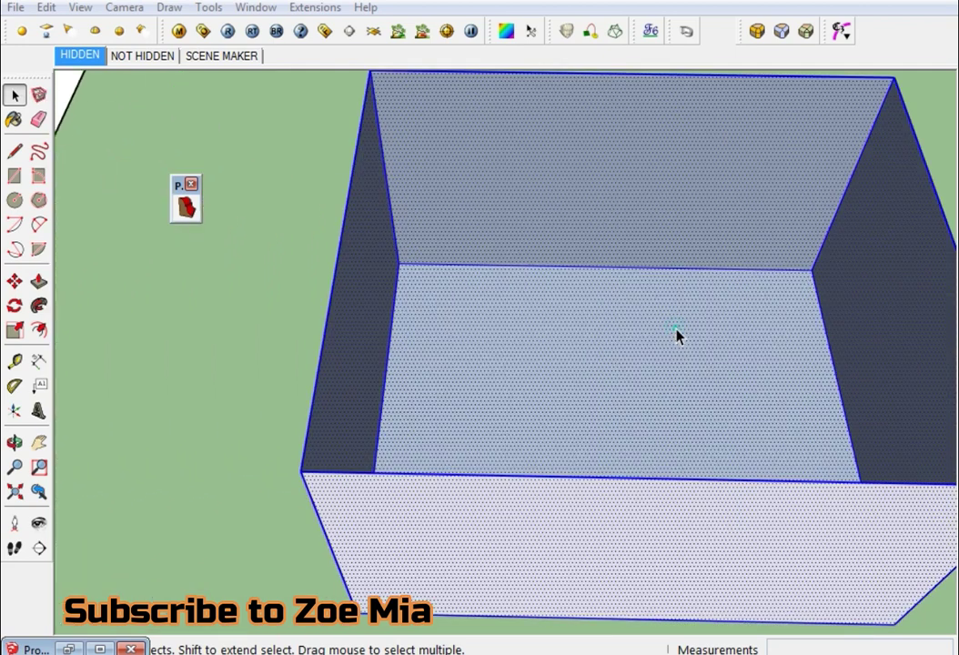
pyautogui.rightClick(676, 336)
pyautogui.click(741, 182)
pyautogui.scroll(2, 564, 291)
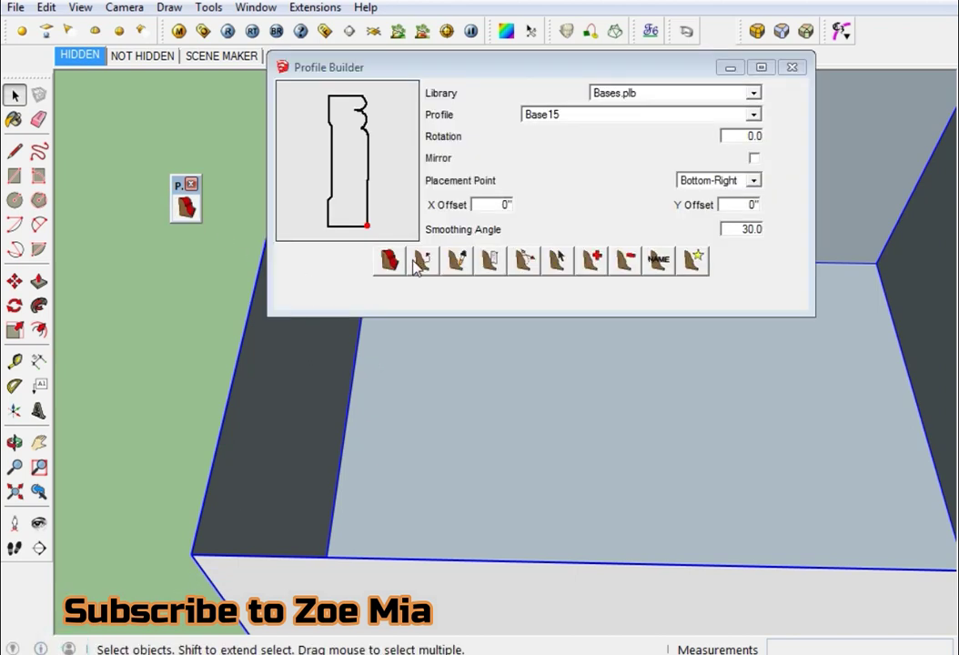
# Build a trial Base15 member from the back-left to the back-right wall corner.
pyautogui.click(391, 262)
pyautogui.click(729, 68)
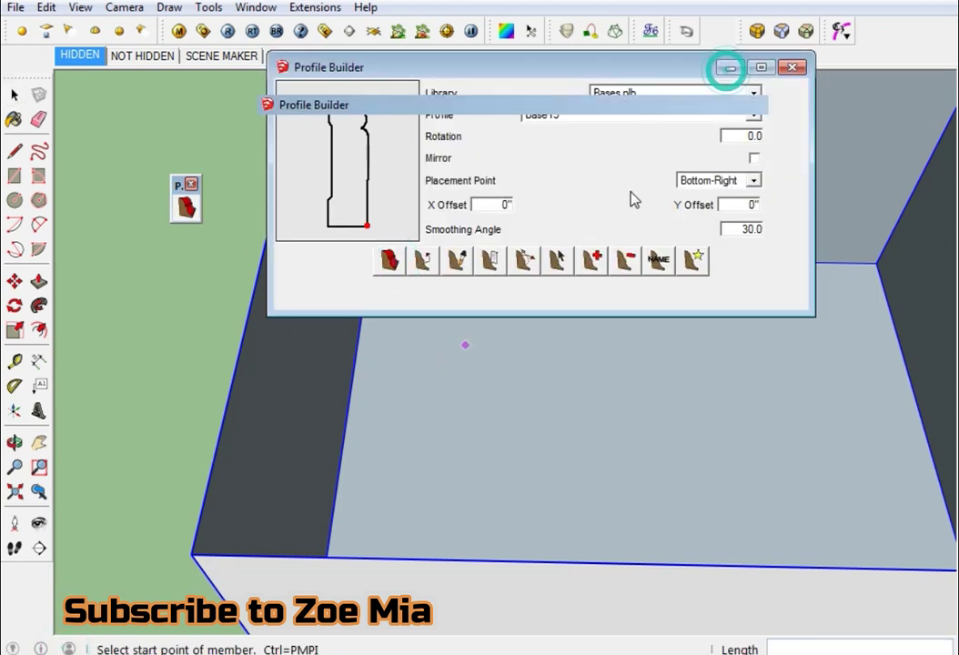
pyautogui.click(369, 255)
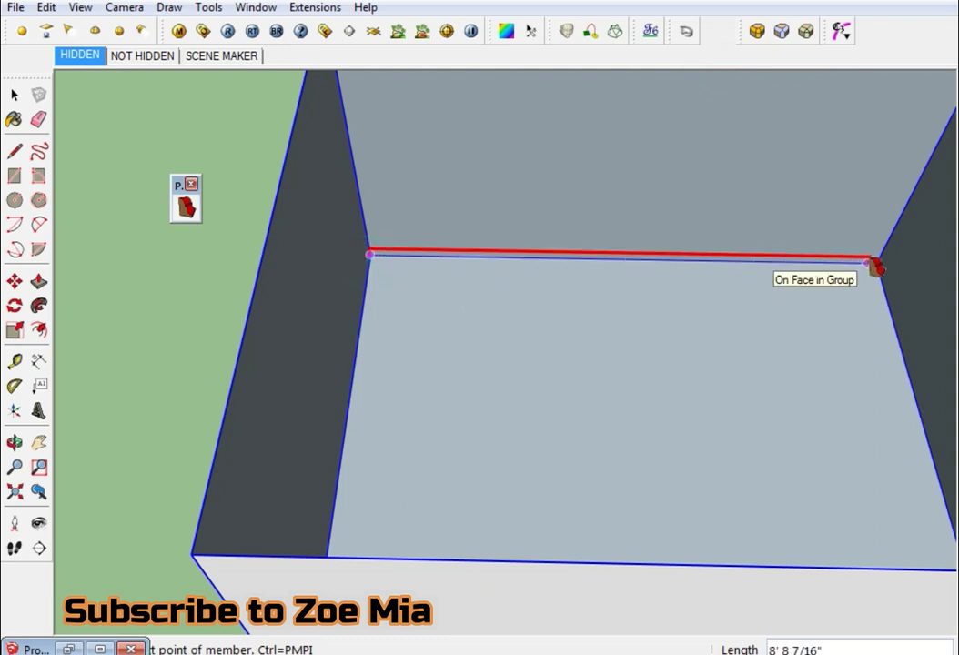
pyautogui.click(882, 263)
# Inspect the trial baseboard from inside and outside the box, then undo it.
pyautogui.moveTo(685, 279)
pyautogui.mouseDown(button='middle')
pyautogui.moveTo(455, 240)
pyautogui.moveTo(656, 213)
pyautogui.mouseUp(button='middle')
pyautogui.press('space')
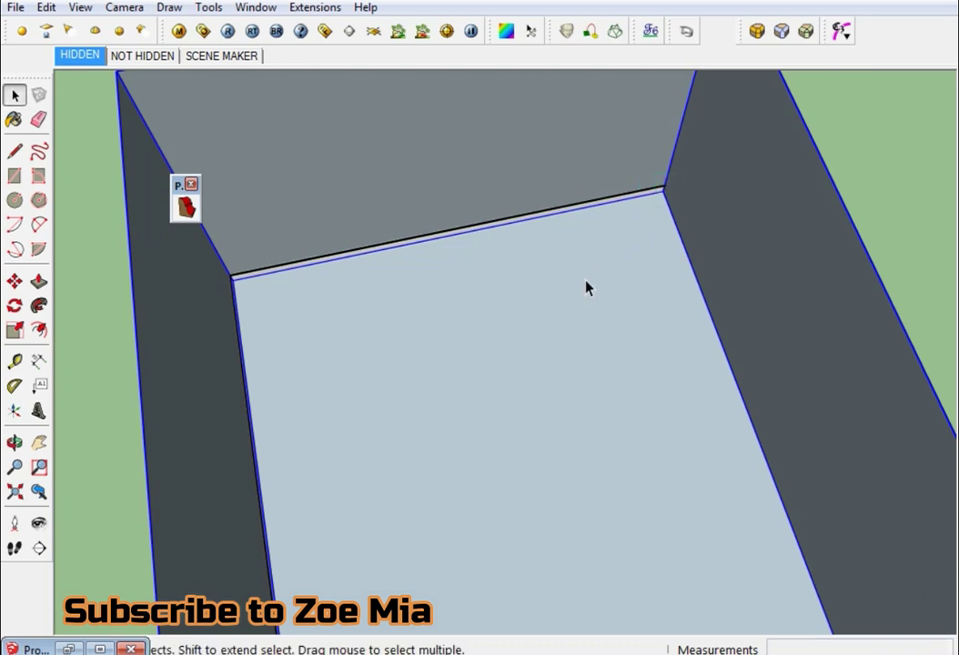
pyautogui.moveTo(587, 284); pyautogui.dragTo(540, 306, button='middle')
pyautogui.scroll(5, 813, 321)
pyautogui.scroll(2, 807, 347)
pyautogui.scroll(2, 650, 362)
pyautogui.moveTo(651, 362)
pyautogui.mouseDown(button='middle')
pyautogui.moveTo(708, 403)
pyautogui.moveTo(941, 338)
pyautogui.moveTo(718, 345)
pyautogui.moveTo(950, 335)
pyautogui.moveTo(561, 330)
pyautogui.mouseUp(button='middle')
pyautogui.hotkey('ctrl', 'z')
pyautogui.hotkey('ctrl', 'z')
pyautogui.hotkey('ctrl', 'z')
pyautogui.hotkey('ctrl', 'z')
# Restore the Profile Builder settings dialog.
pyautogui.click(185, 208)
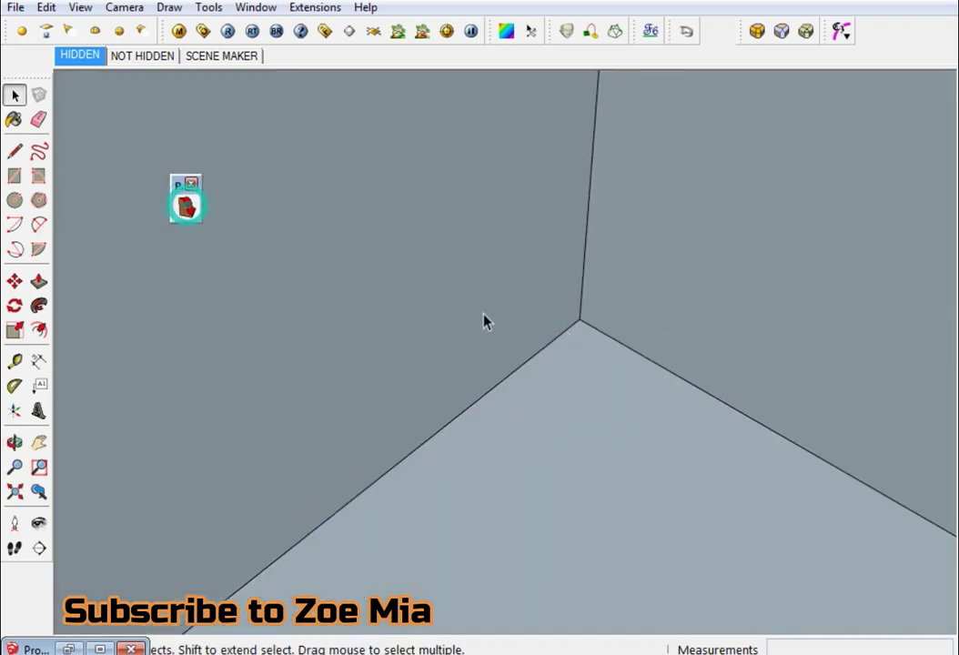
pyautogui.moveTo(228, 268)
pyautogui.mouseDown(button='middle')
pyautogui.moveTo(492, 427)
pyautogui.moveTo(382, 510)
pyautogui.mouseUp(button='middle')
pyautogui.click(69, 649)
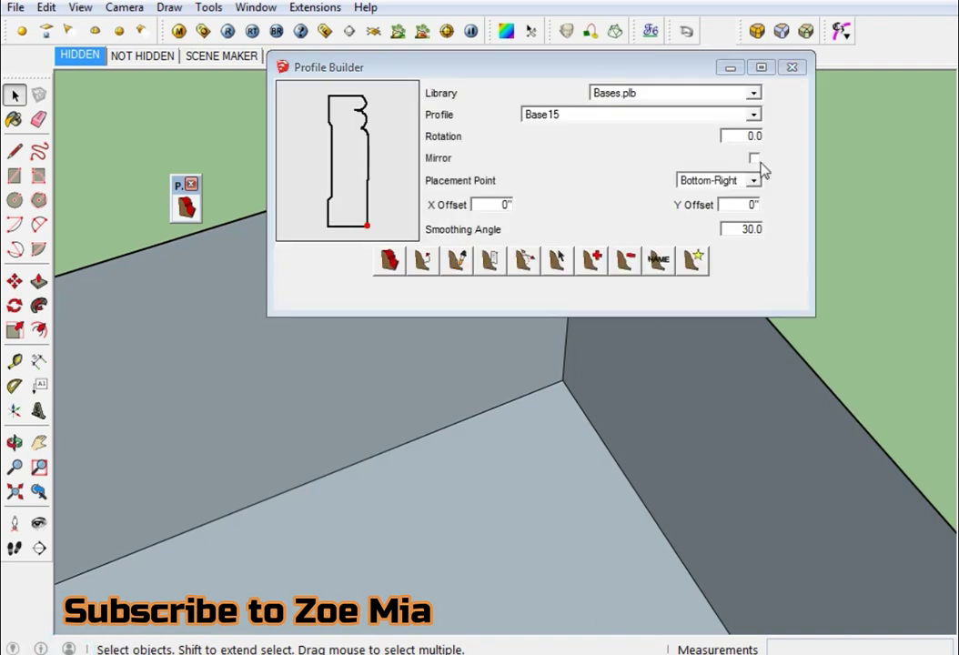
pyautogui.click(754, 158)
pyautogui.moveTo(448, 385)
pyautogui.mouseDown(button='middle')
pyautogui.moveTo(406, 449)
pyautogui.moveTo(211, 331)
pyautogui.moveTo(390, 415)
pyautogui.moveTo(690, 348)
pyautogui.moveTo(662, 380)
pyautogui.moveTo(805, 382)
pyautogui.moveTo(792, 407)
pyautogui.mouseUp(button='middle')
pyautogui.click(389, 261)
pyautogui.click(222, 333)
pyautogui.click(670, 377)
pyautogui.click(784, 370)
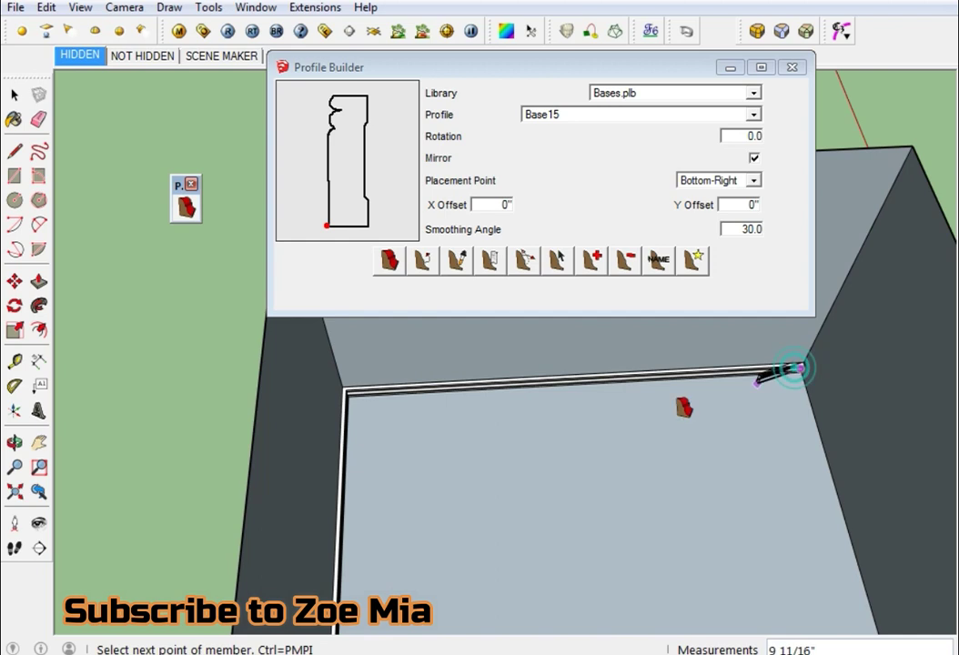
pyautogui.press('Return')
pyautogui.moveTo(200, 430)
pyautogui.mouseDown(button='middle')
pyautogui.moveTo(100, 403)
pyautogui.moveTo(235, 407)
pyautogui.moveTo(171, 571)
pyautogui.moveTo(166, 469)
pyautogui.moveTo(163, 556)
pyautogui.mouseUp(button='middle')
pyautogui.press('space')
pyautogui.moveTo(296, 449)
pyautogui.mouseDown(button='middle')
pyautogui.moveTo(306, 537)
pyautogui.moveTo(301, 524)
pyautogui.moveTo(524, 428)
pyautogui.moveTo(458, 463)
pyautogui.moveTo(338, 444)
pyautogui.moveTo(351, 484)
pyautogui.moveTo(352, 475)
pyautogui.mouseUp(button='middle')
pyautogui.click(357, 468)
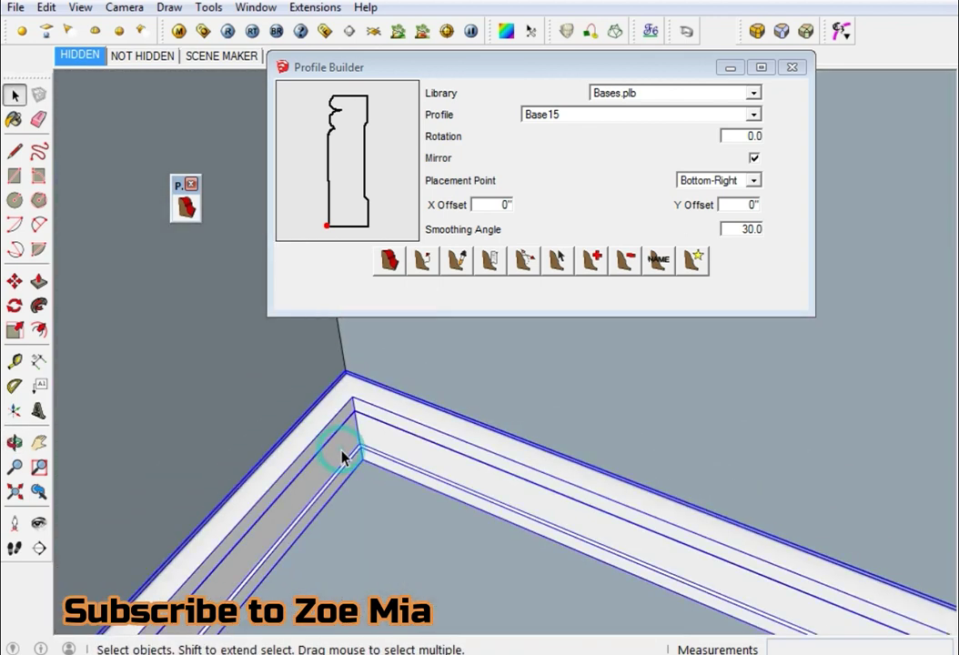
pyautogui.press('Delete')
pyautogui.click(753, 158)
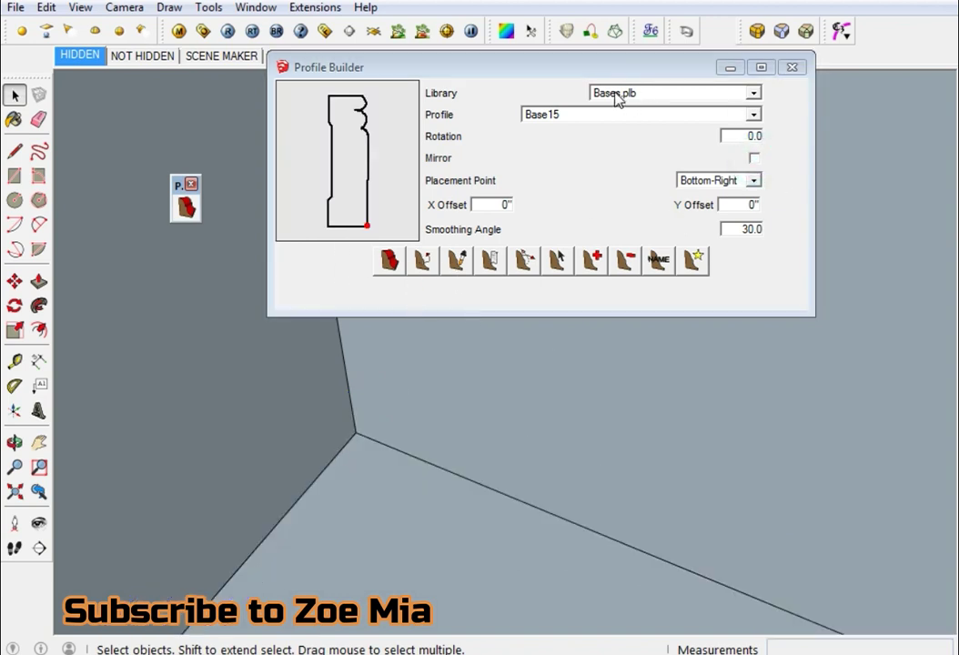
# Switch placement to Bottom-Left and run a Base15 baseboard along the left wall to the corner.
pyautogui.click(708, 181)
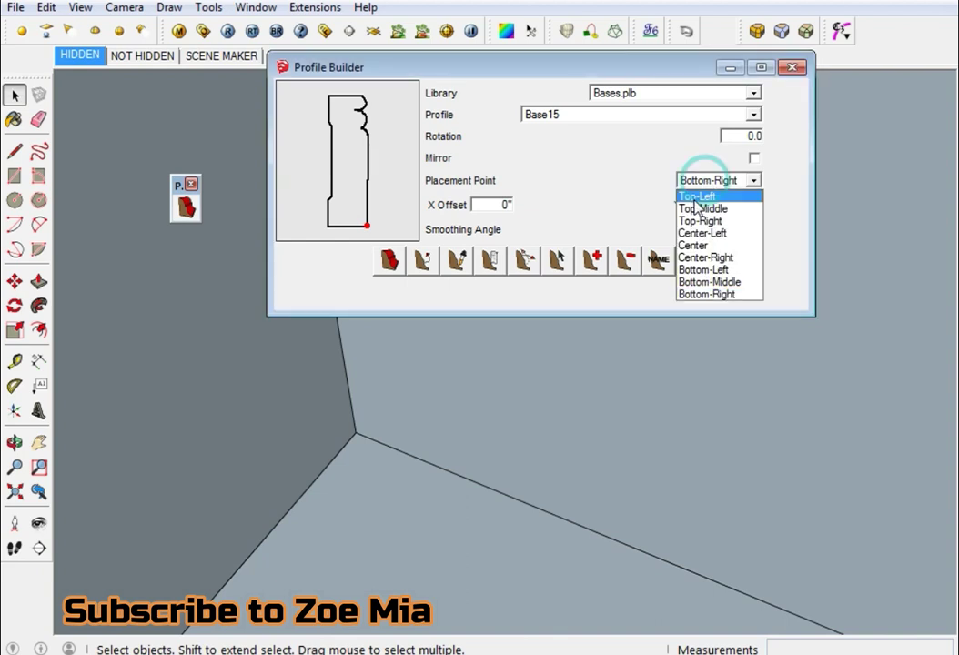
pyautogui.click(694, 195)
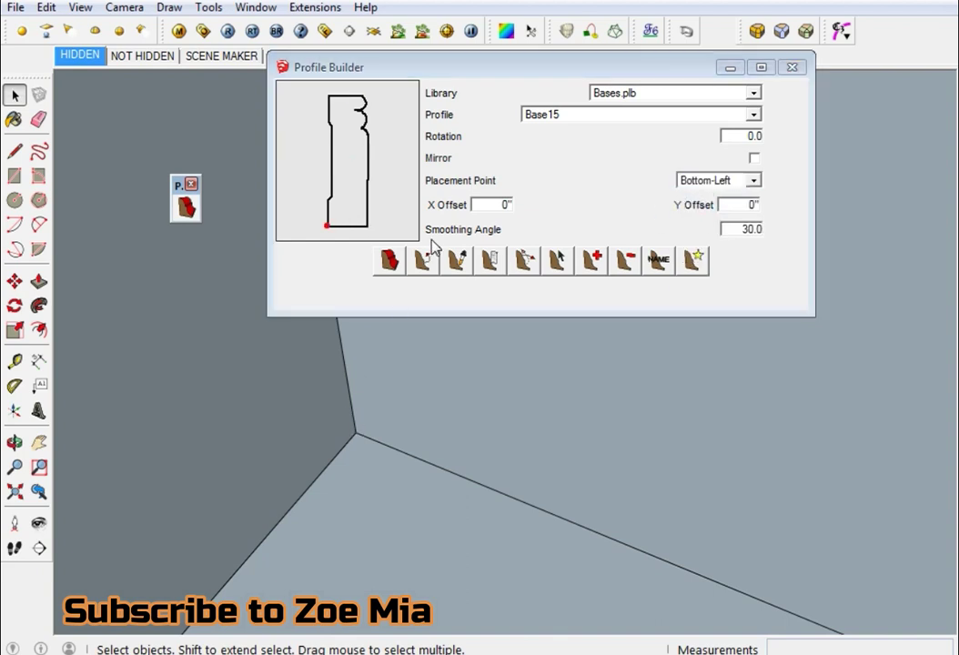
pyautogui.click(389, 262)
pyautogui.click(251, 552)
pyautogui.click(357, 431)
# Continue the baseboard along the right wall, finish it, and orbit around its end.
pyautogui.moveTo(363, 443); pyautogui.dragTo(589, 509, button='middle')
pyautogui.scroll(3, 693, 539)
pyautogui.doubleClick(663, 465)
pyautogui.scroll(2, 687, 476)
pyautogui.moveTo(687, 476); pyautogui.dragTo(665, 369, button='middle')
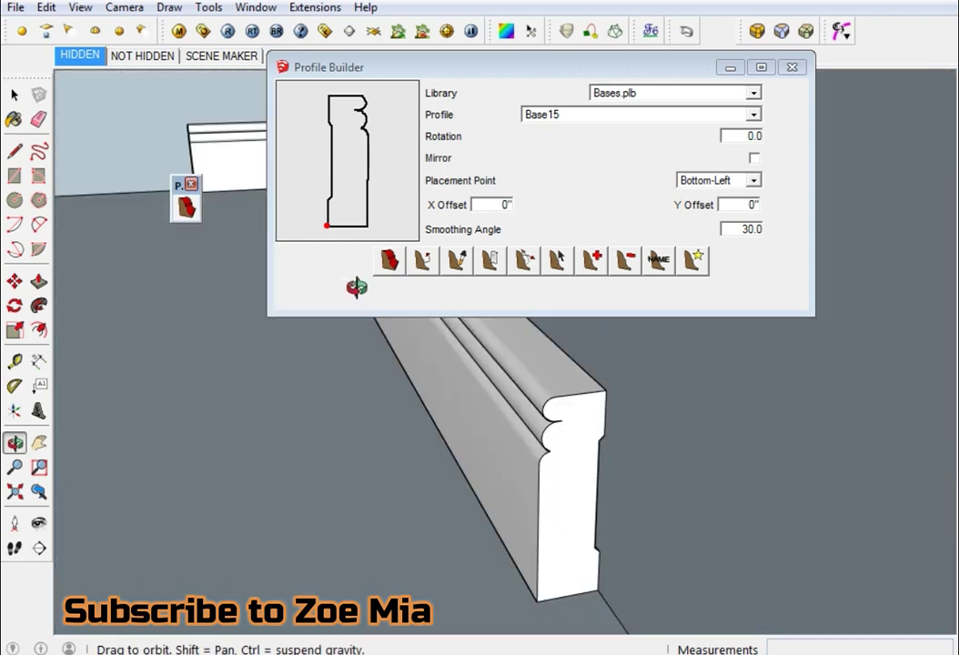
pyautogui.scroll(-3, 636, 409)
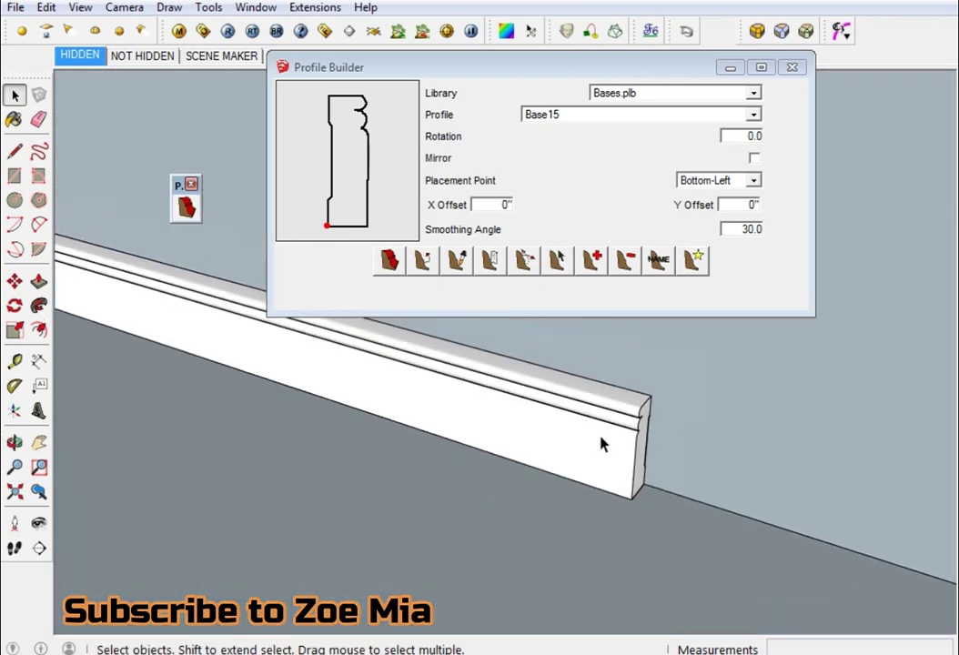
pyautogui.moveTo(600, 438); pyautogui.dragTo(507, 280, button='middle')
# Build a Base20 baseboard from the wall corner out across the floor, then select Base34.
pyautogui.click(548, 115)
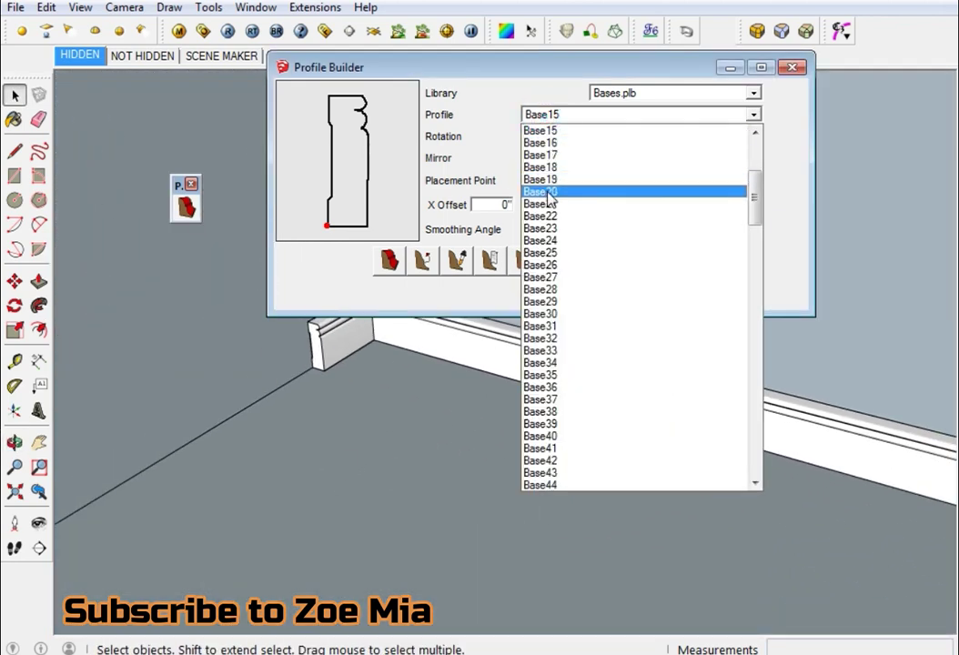
pyautogui.click(555, 190)
pyautogui.click(390, 261)
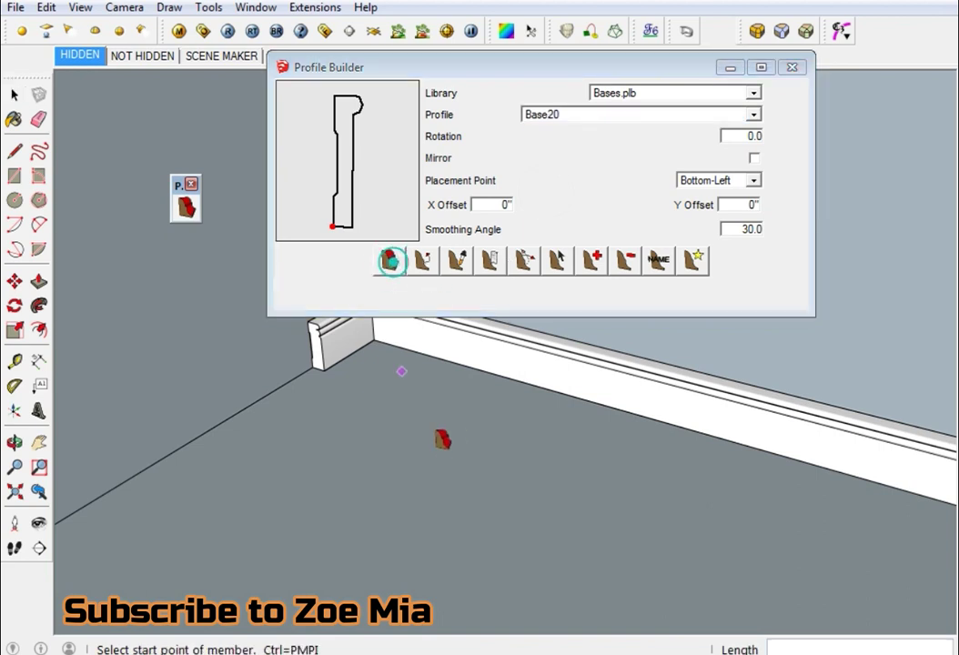
pyautogui.click(314, 401)
pyautogui.click(746, 528)
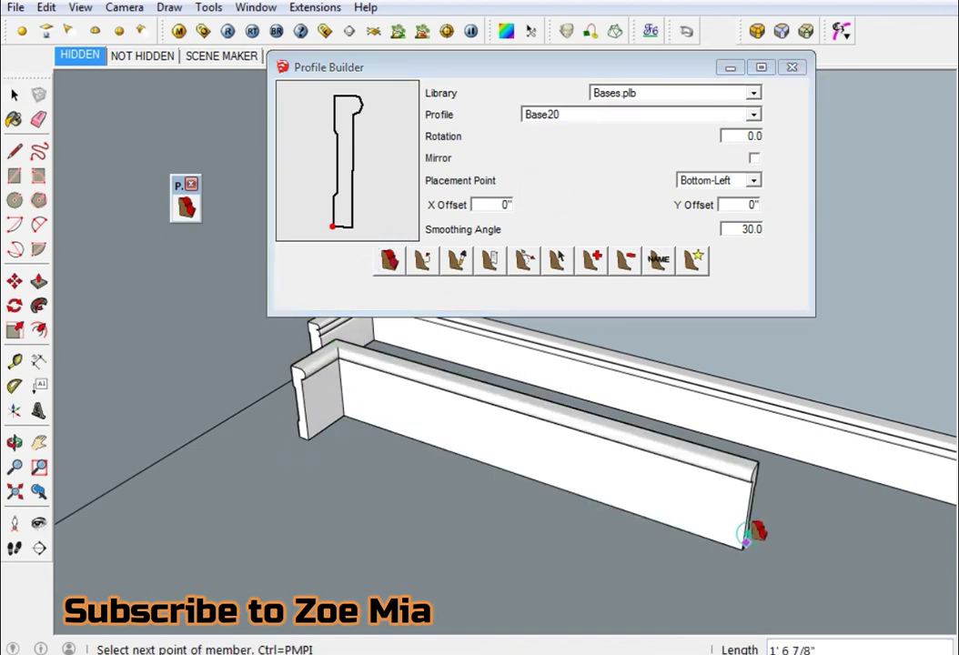
pyautogui.scroll(3, 670, 543)
pyautogui.moveTo(712, 534)
pyautogui.mouseDown(button='middle')
pyautogui.moveTo(764, 513)
pyautogui.moveTo(630, 535)
pyautogui.mouseUp(button='middle')
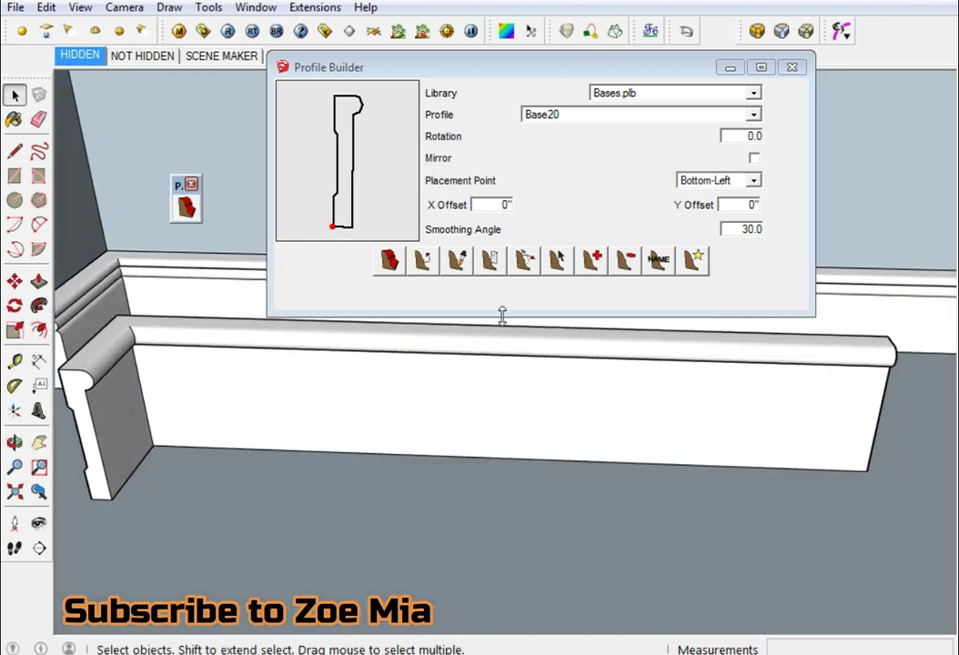
pyautogui.click(552, 114)
pyautogui.click(555, 300)
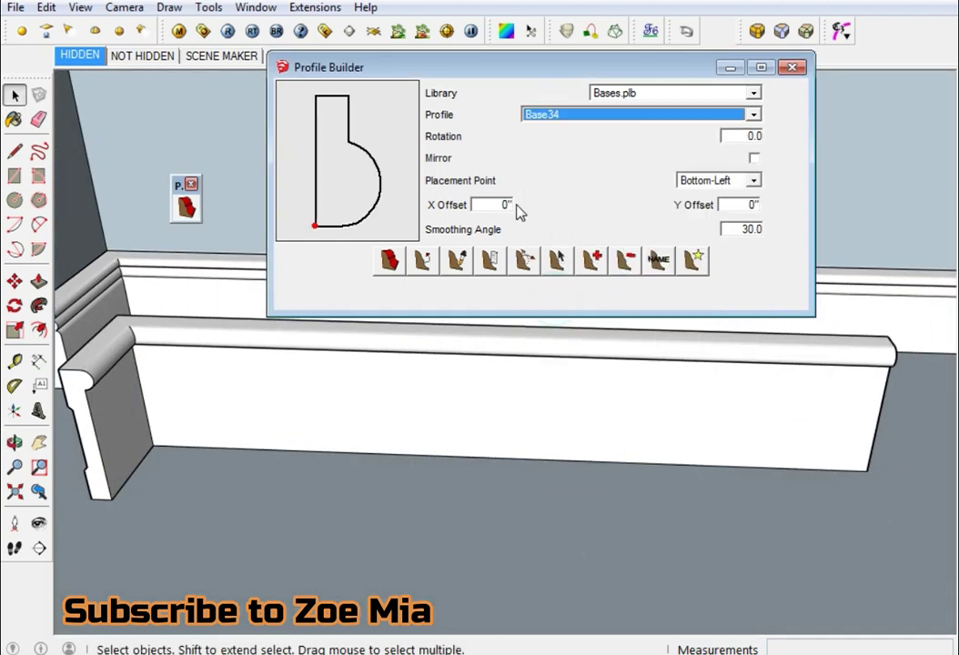
# Draw a two-segment Base34 moulding from the wall across the floor.
pyautogui.click(390, 262)
pyautogui.moveTo(540, 332)
pyautogui.mouseDown(button='middle')
pyautogui.moveTo(402, 467)
pyautogui.moveTo(377, 411)
pyautogui.mouseUp(button='middle')
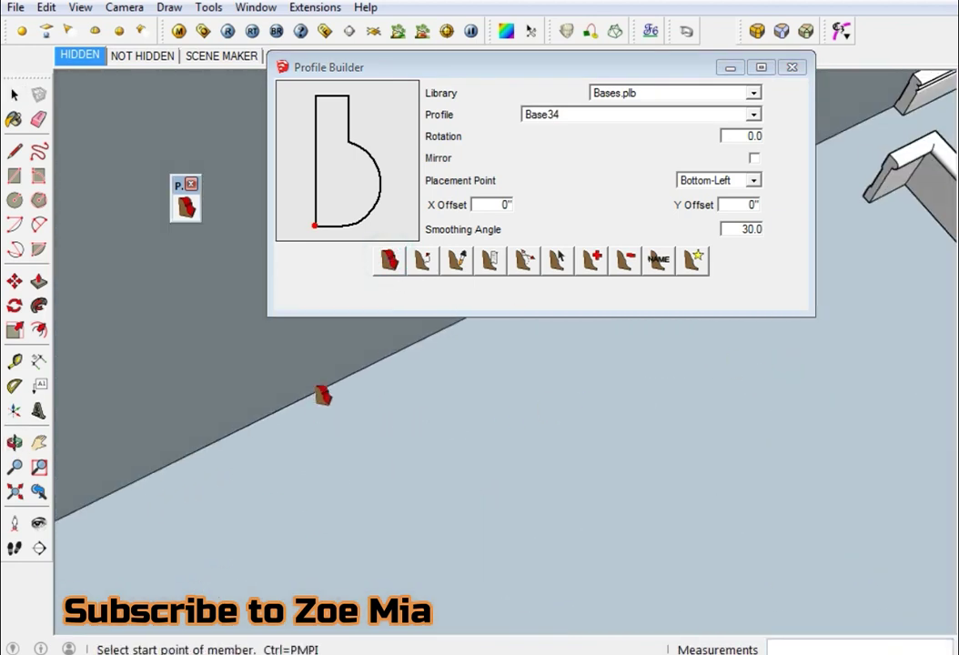
pyautogui.moveTo(323, 394); pyautogui.dragTo(310, 396, button='middle')
pyautogui.click(146, 548)
pyautogui.click(552, 344)
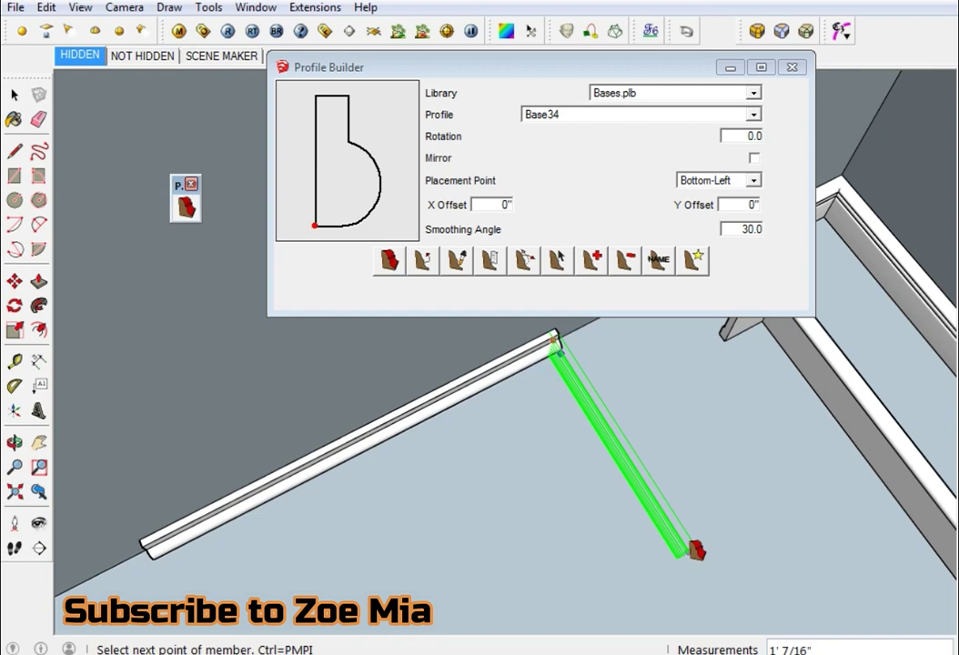
pyautogui.click(694, 549)
pyautogui.moveTo(459, 387)
pyautogui.mouseDown(button='middle')
pyautogui.moveTo(634, 200)
pyautogui.moveTo(664, 452)
pyautogui.moveTo(631, 116)
pyautogui.mouseUp(button='middle')
# Switch the profile to Base59 and dismiss the no-edge warning.
pyautogui.click(632, 115)
pyautogui.click(609, 403)
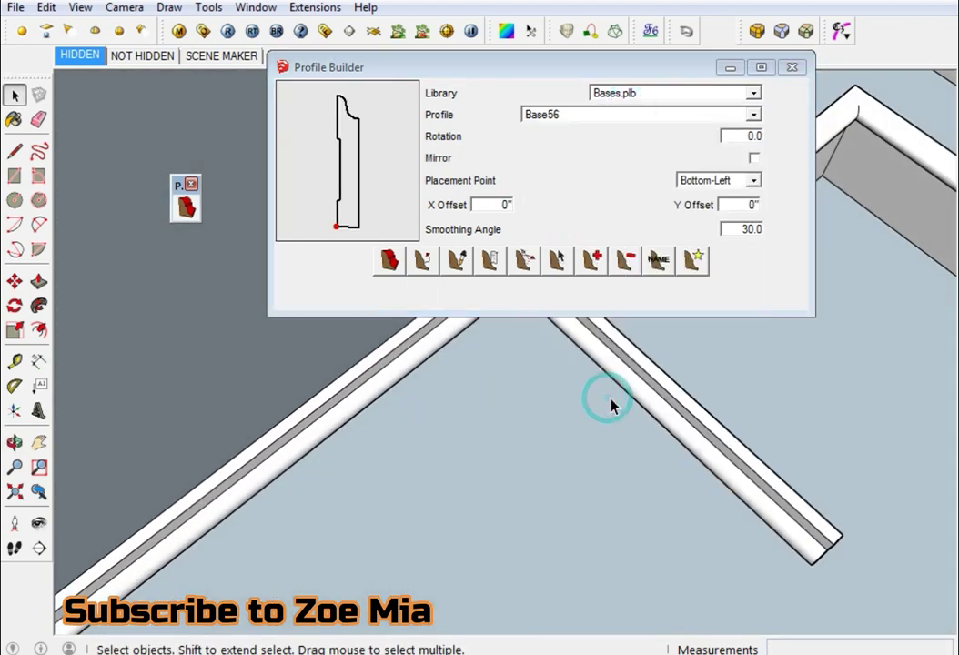
pyautogui.click(608, 121)
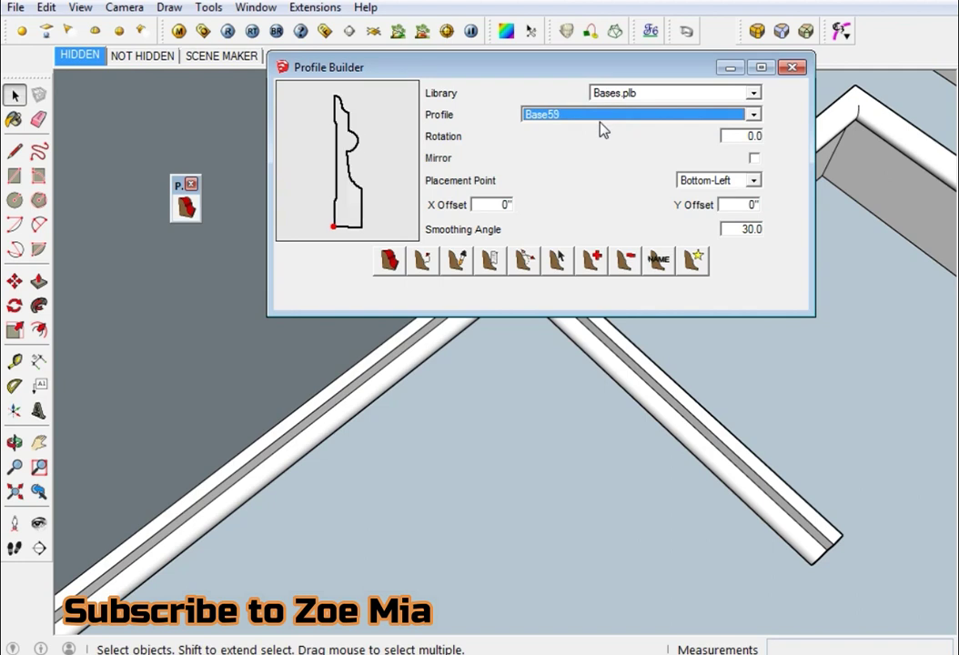
pyautogui.click(424, 262)
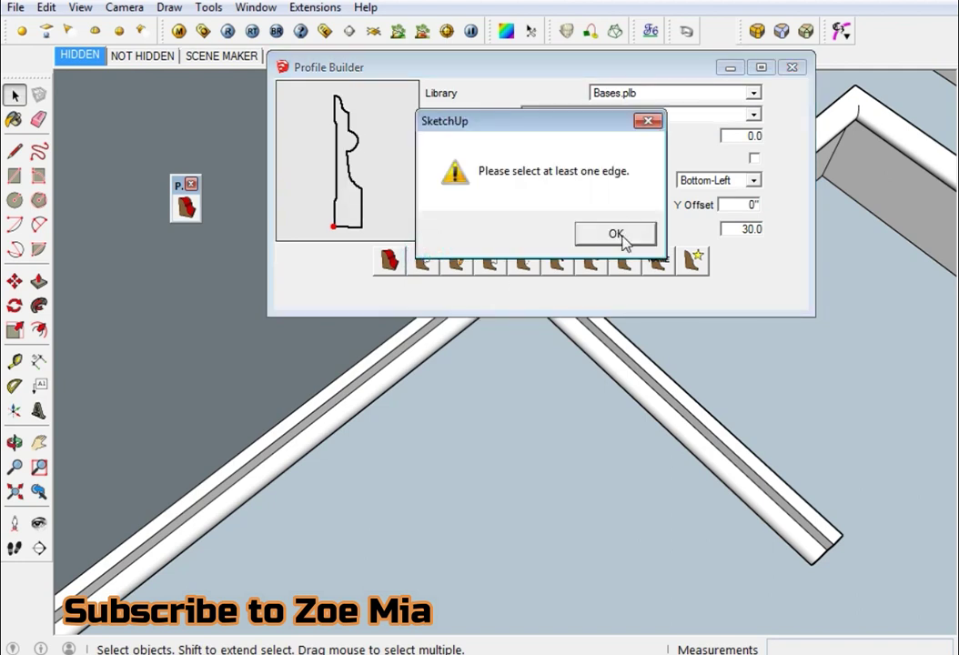
pyautogui.click(615, 234)
# Draw a mitred two-segment Base59 moulding on the floor and inspect its corner.
pyautogui.click(389, 261)
pyautogui.moveTo(427, 309); pyautogui.dragTo(417, 541, button='middle')
pyautogui.click(424, 542)
pyautogui.click(549, 443)
pyautogui.moveTo(520, 413); pyautogui.dragTo(606, 449, button='middle')
pyautogui.click(732, 543)
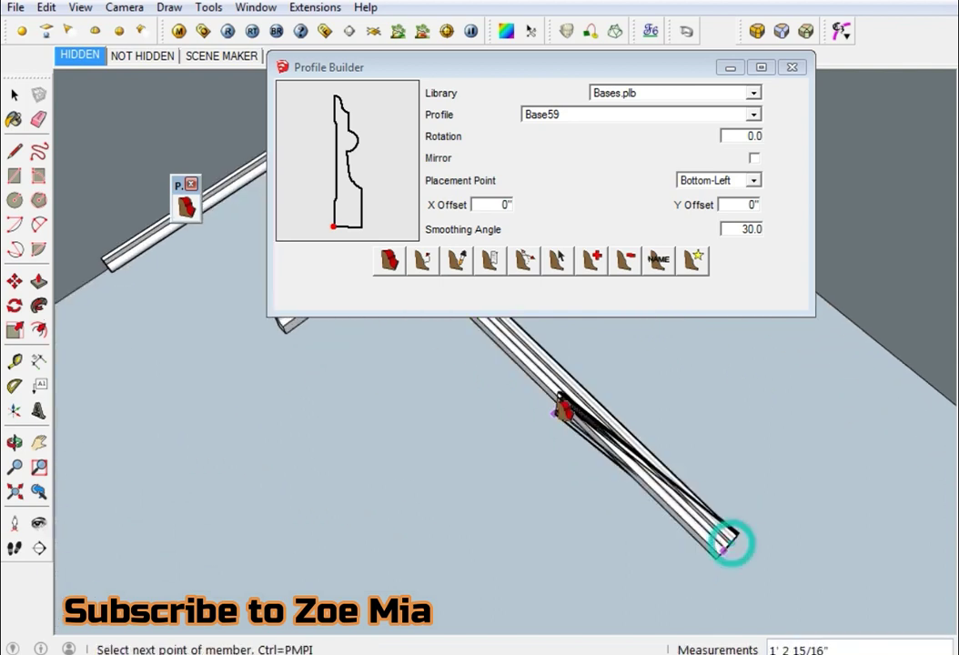
pyautogui.press('space')
pyautogui.scroll(5, 530, 533)
pyautogui.moveTo(531, 533)
pyautogui.mouseDown(button='middle')
pyautogui.moveTo(592, 455)
pyautogui.moveTo(566, 475)
pyautogui.moveTo(705, 496)
pyautogui.moveTo(609, 514)
pyautogui.mouseUp(button='middle')
pyautogui.scroll(-3, 496, 547)
pyautogui.moveTo(497, 547)
pyautogui.mouseDown(button='middle')
pyautogui.moveTo(375, 574)
pyautogui.moveTo(563, 558)
pyautogui.moveTo(508, 520)
pyautogui.moveTo(537, 509)
pyautogui.mouseUp(button='middle')
# Draw two connected lines forming an L on the floor by the wall corner.
pyautogui.press('space')
pyautogui.press('l')
pyautogui.click(679, 574)
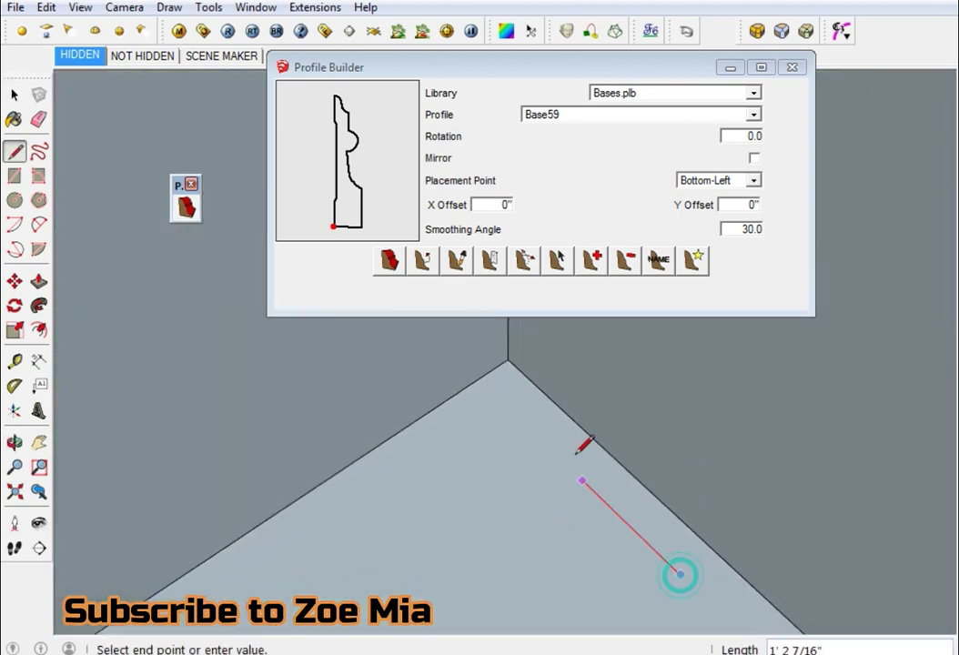
pyautogui.click(352, 557)
pyautogui.press('space')
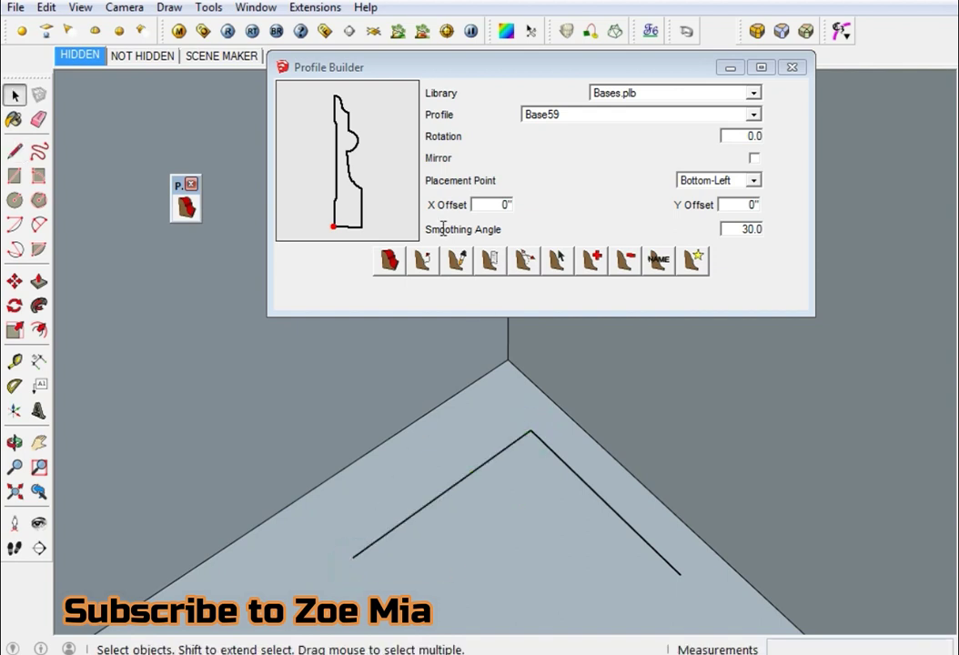
# Step through the base profile list, past Base113 and Base115, to Base122.
pyautogui.click(611, 126)
pyautogui.scroll(-10, 574, 438)
pyautogui.click(573, 437)
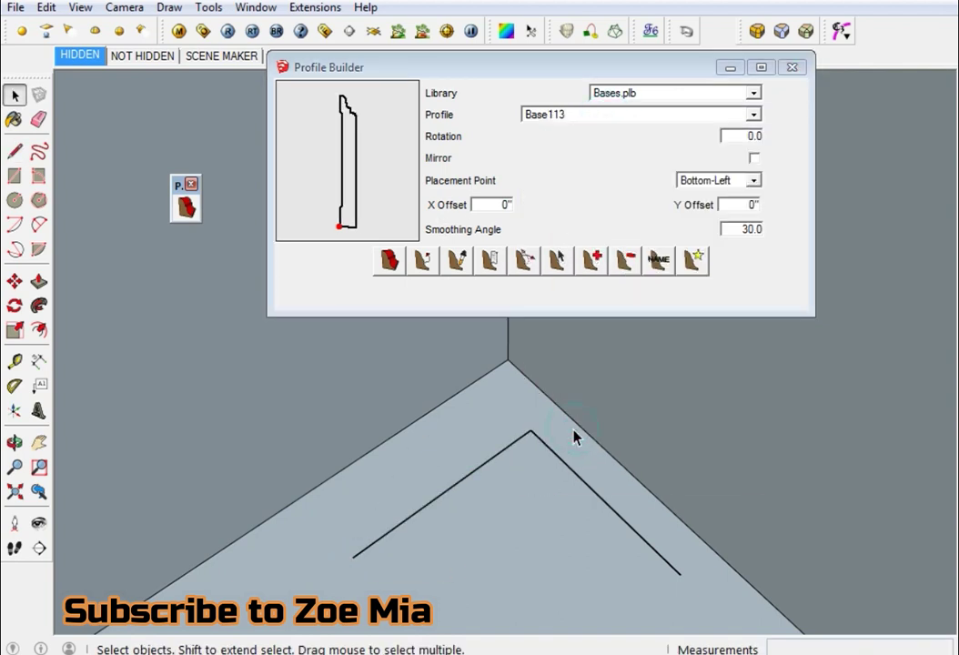
pyautogui.click(552, 112)
pyautogui.scroll(-1, 552, 112)
pyautogui.scroll(-1, 552, 112)
pyautogui.click(546, 117)
pyautogui.scroll(-2, 499, 196)
pyautogui.scroll(-2, 499, 195)
pyautogui.scroll(-2, 499, 196)
pyautogui.scroll(-1, 500, 196)
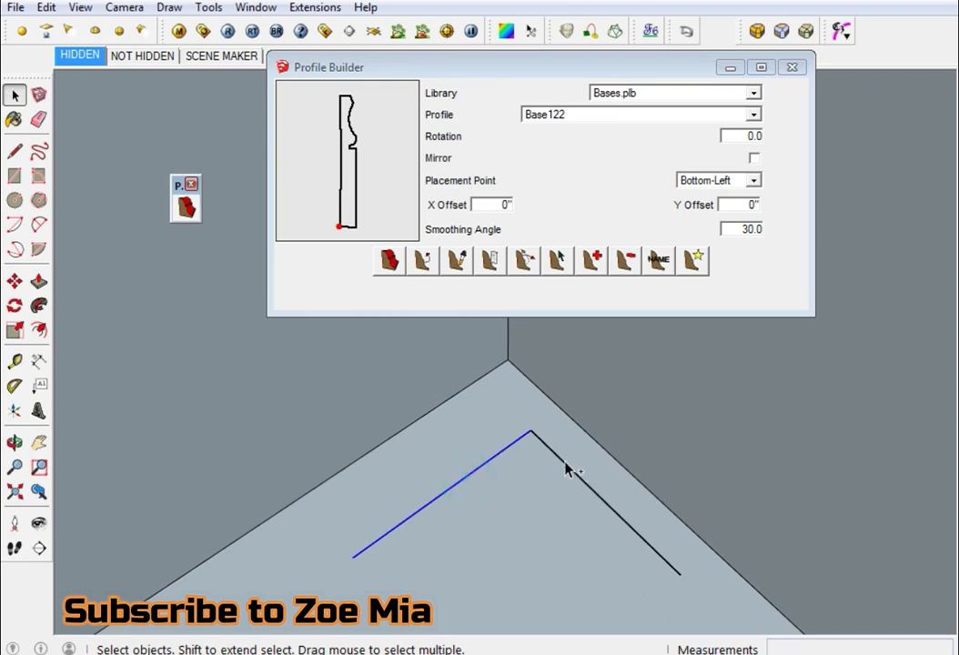
# Build a Base122 moulding along the L path without reversing it, and inspect the mitred corner.
pyautogui.click(422, 261)
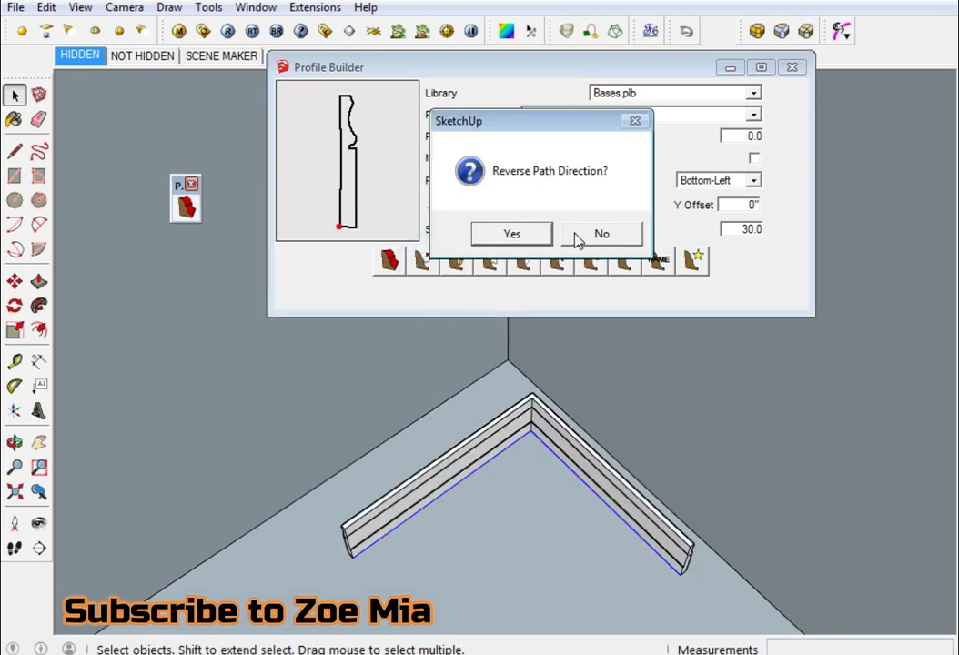
pyautogui.click(576, 238)
pyautogui.scroll(3, 359, 563)
pyautogui.scroll(3, 359, 537)
pyautogui.moveTo(359, 526)
pyautogui.mouseDown(button='middle')
pyautogui.moveTo(705, 433)
pyautogui.moveTo(396, 563)
pyautogui.mouseUp(button='middle')
pyautogui.scroll(-2, 435, 527)
pyautogui.moveTo(434, 527); pyautogui.dragTo(539, 381, button='middle')
pyautogui.scroll(2, 550, 402)
pyautogui.scroll(2, 550, 402)
pyautogui.scroll(3, 551, 388)
# Erase the trial Base122 moulding, keeping the L-shaped floor lines.
pyautogui.press('e')
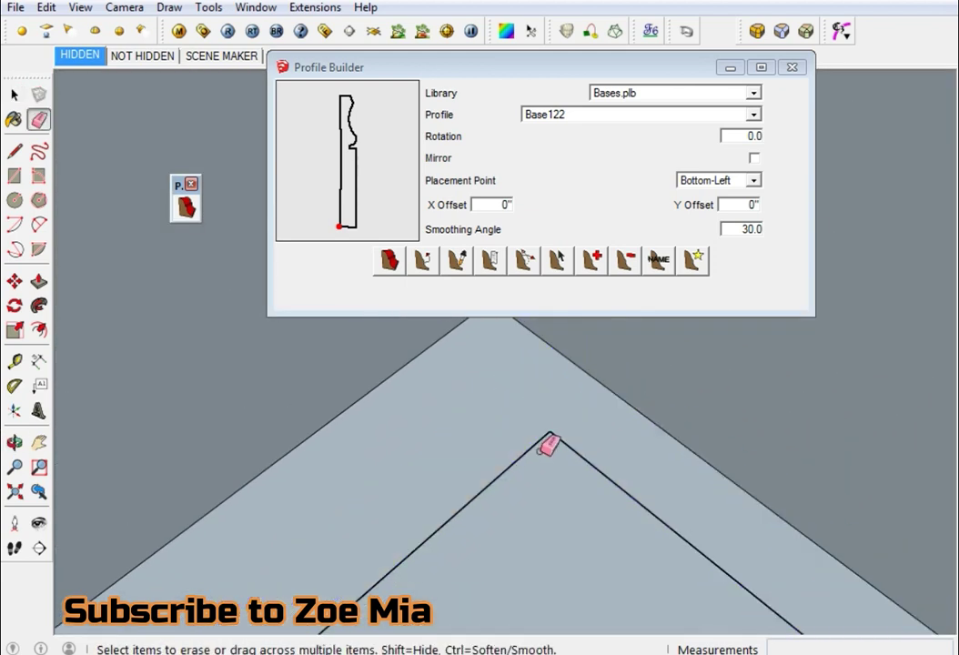
pyautogui.press('space')
pyautogui.press('e')
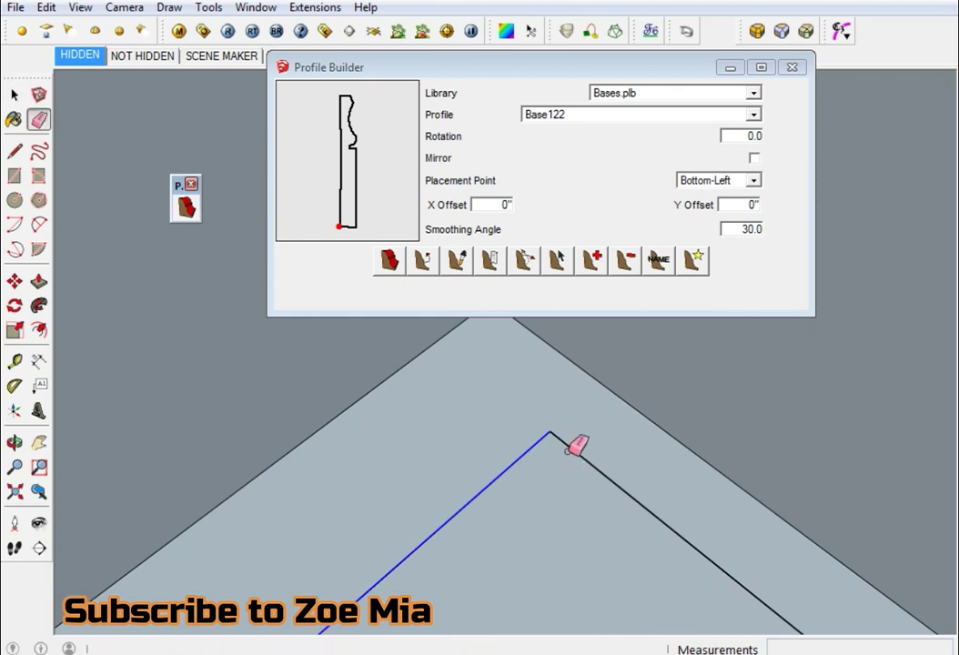
pyautogui.press('space')
pyautogui.press('e')
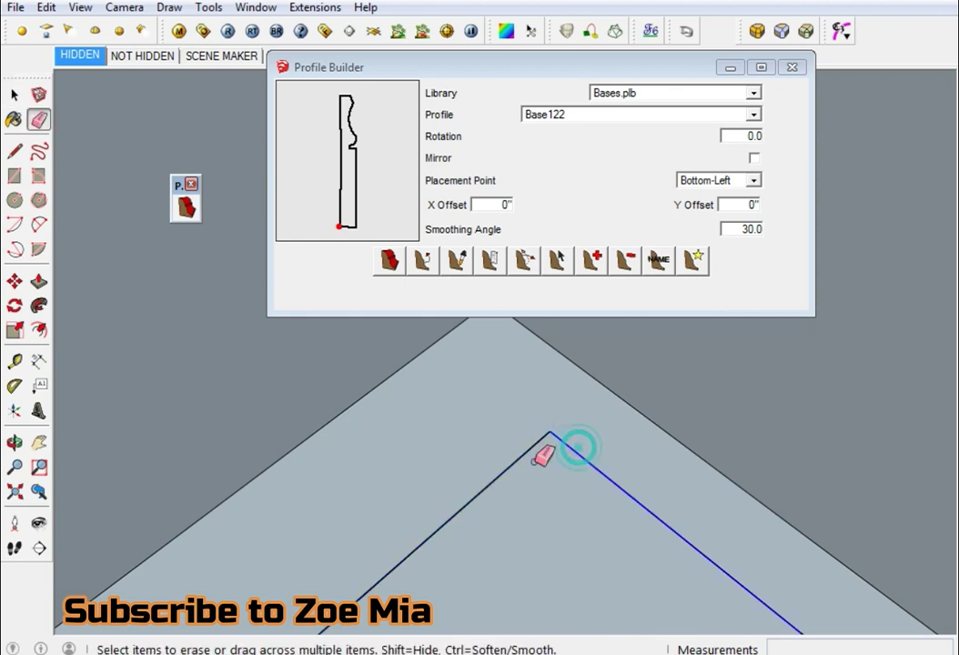
pyautogui.press('space')
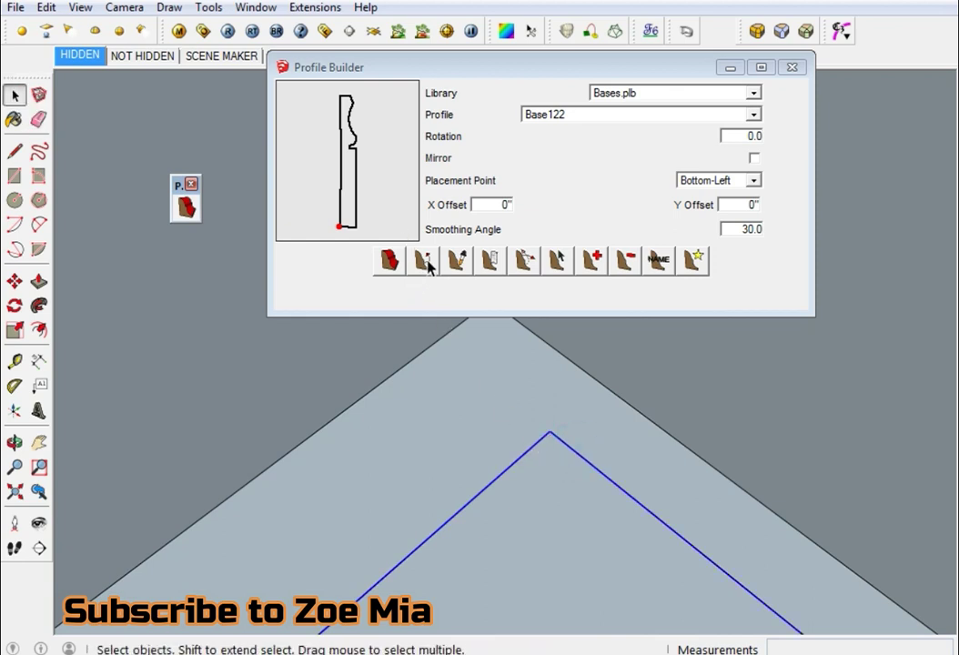
pyautogui.scroll(-1, 551, 437)
# Select both L legs and build a Base122 baseboard with reversed path direction, then view the room.
pyautogui.click(549, 439)
pyautogui.keyDown('shift'); pyautogui.click(560, 443); pyautogui.keyUp('shift')
pyautogui.click(420, 261)
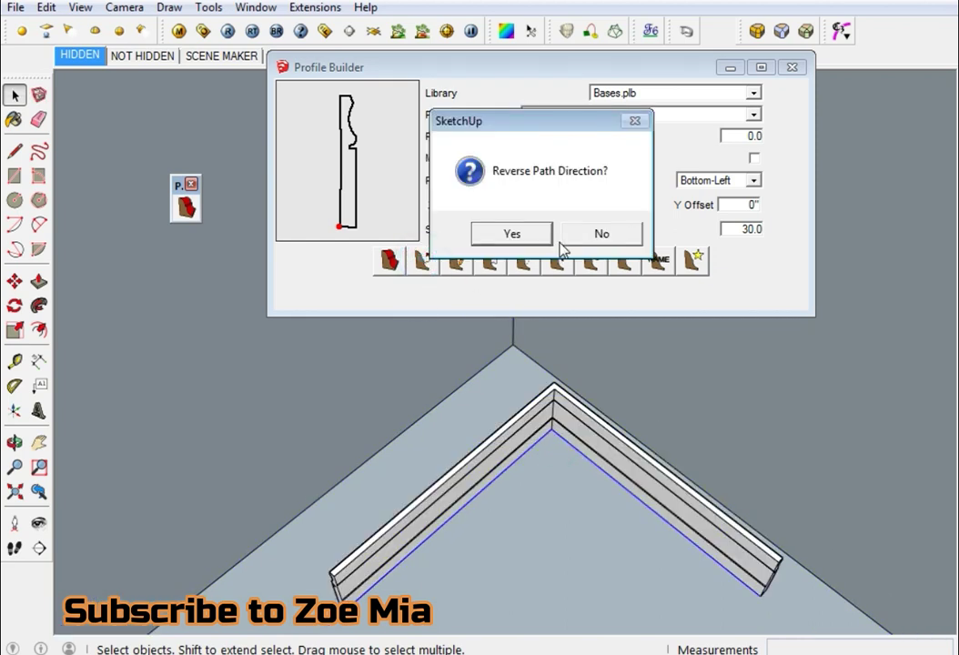
pyautogui.click(533, 234)
pyautogui.moveTo(387, 591)
pyautogui.mouseDown(button='middle')
pyautogui.moveTo(544, 381)
pyautogui.moveTo(303, 492)
pyautogui.moveTo(505, 377)
pyautogui.mouseUp(button='middle')
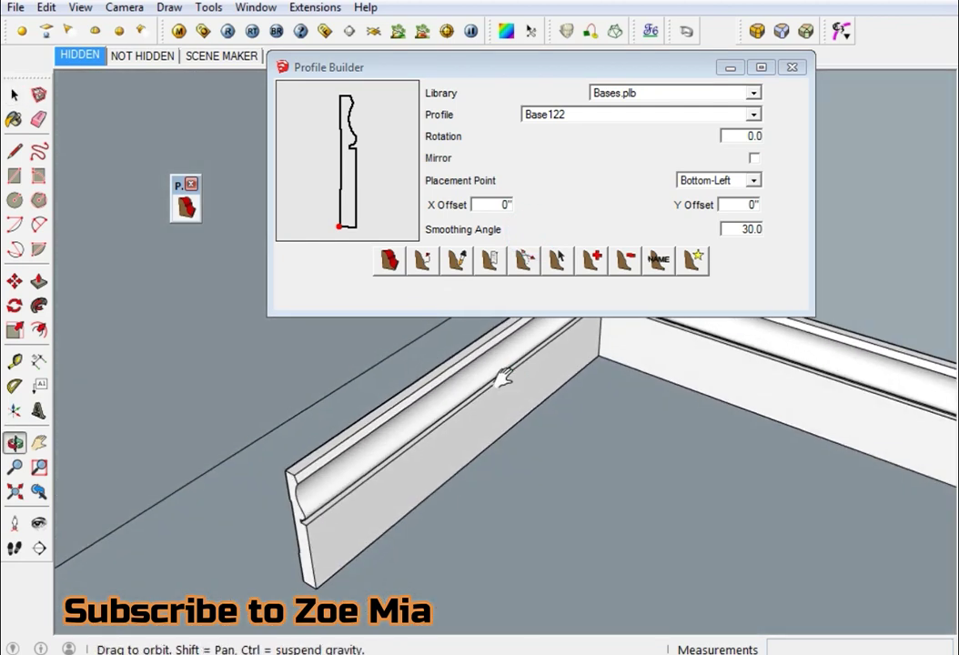
pyautogui.scroll(-3, 428, 520)
pyautogui.scroll(-3, 458, 565)
pyautogui.moveTo(457, 565)
pyautogui.mouseDown(button='middle')
pyautogui.moveTo(369, 547)
pyautogui.moveTo(322, 461)
pyautogui.moveTo(467, 310)
pyautogui.mouseUp(button='middle')
# Switch Profile Builder to the Base Caps.plb library and choose the Base_Cap11 profile.
pyautogui.click(635, 95)
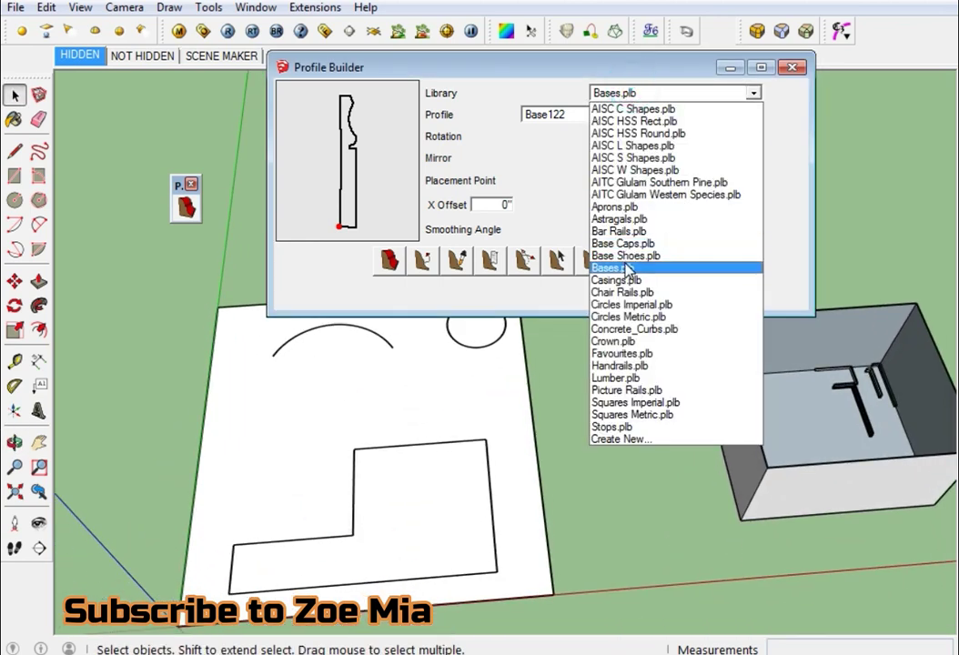
pyautogui.click(626, 270)
pyautogui.scroll(-1, 582, 143)
pyautogui.scroll(-1, 582, 142)
pyautogui.scroll(-1, 578, 141)
pyautogui.scroll(-1, 573, 139)
pyautogui.scroll(1, 573, 139)
pyautogui.scroll(1, 571, 141)
pyautogui.scroll(3, 571, 145)
pyautogui.scroll(1, 568, 162)
pyautogui.scroll(1, 568, 162)
pyautogui.scroll(-1, 579, 134)
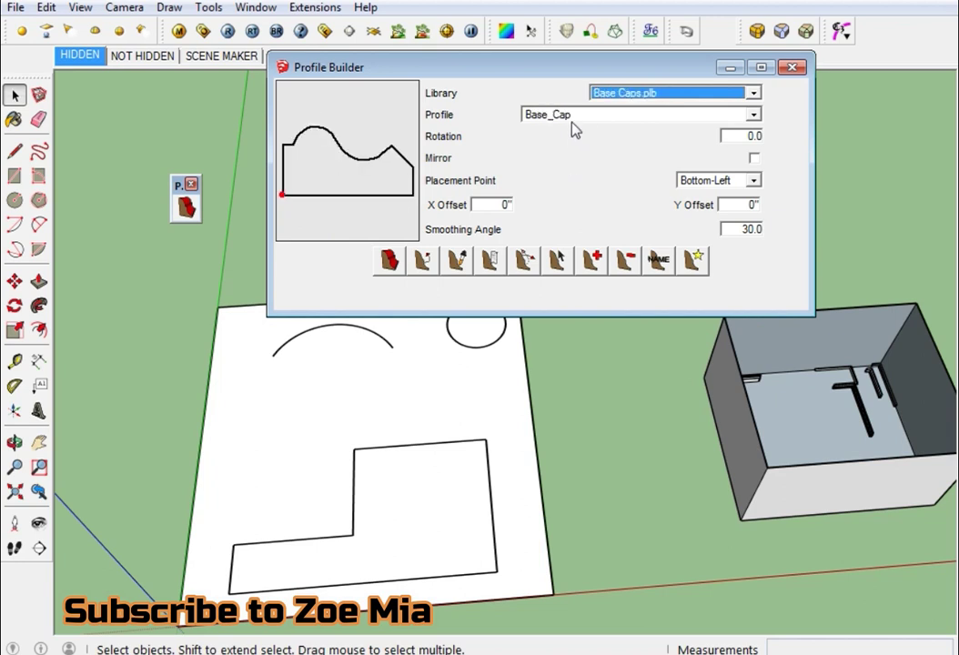
pyautogui.click(573, 115)
pyautogui.click(559, 194)
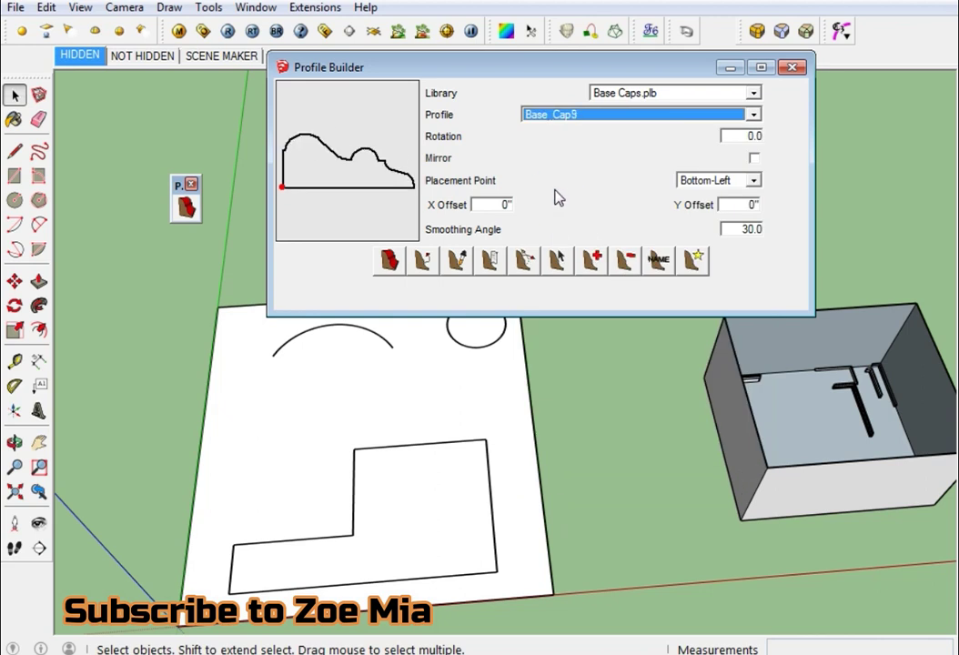
# Place a two-segment Base_Cap11 member along an L-shaped path inside the box and orbit around it.
pyautogui.scroll(1, 544, 202)
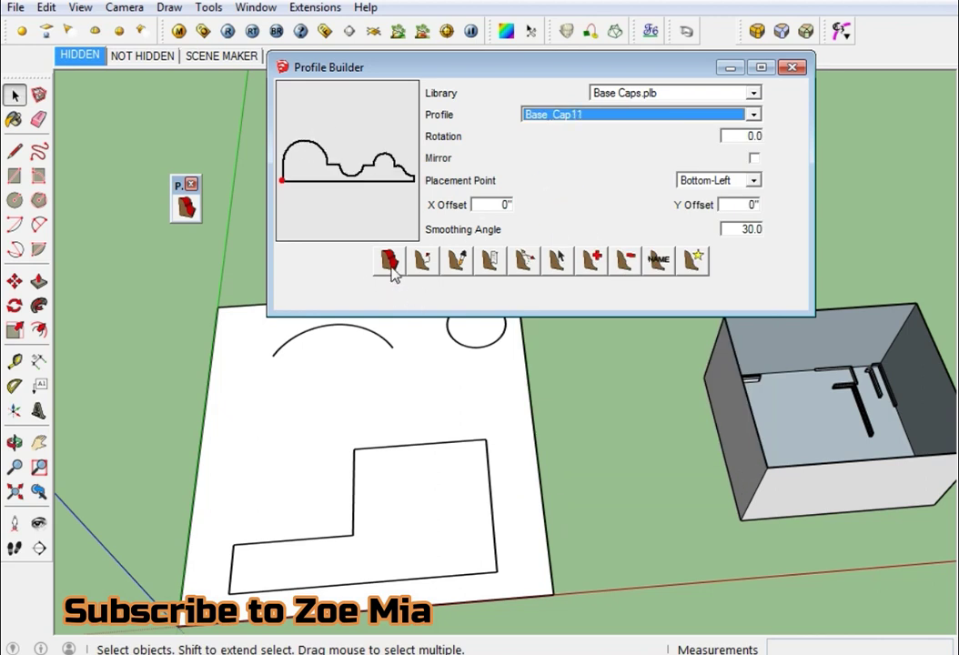
pyautogui.click(389, 262)
pyautogui.scroll(3, 841, 426)
pyautogui.scroll(3, 494, 450)
pyautogui.click(451, 452)
pyautogui.click(628, 443)
pyautogui.click(652, 561)
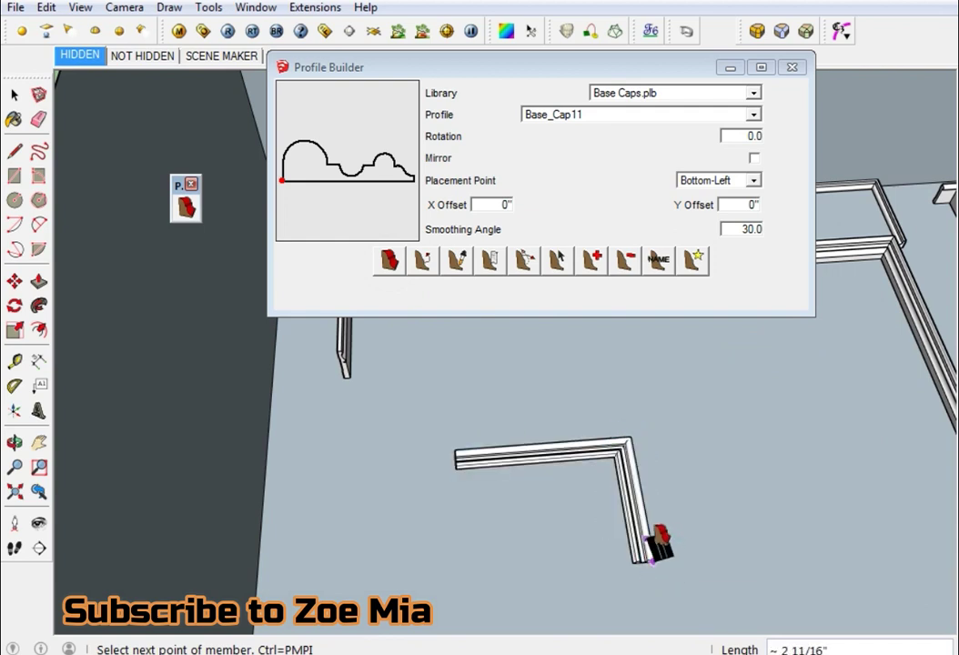
pyautogui.press('space')
pyautogui.scroll(3, 660, 543)
pyautogui.moveTo(642, 566)
pyautogui.mouseDown(button='middle')
pyautogui.moveTo(601, 214)
pyautogui.moveTo(922, 443)
pyautogui.moveTo(719, 368)
pyautogui.moveTo(518, 497)
pyautogui.moveTo(593, 508)
pyautogui.moveTo(406, 451)
pyautogui.moveTo(636, 473)
pyautogui.moveTo(682, 519)
pyautogui.moveTo(286, 466)
pyautogui.mouseUp(button='middle')
pyautogui.scroll(-3, 540, 475)
pyautogui.scroll(-3, 593, 491)
# Draw a rectangle on the white plane.
pyautogui.scroll(2, 304, 443)
pyautogui.press('r')
pyautogui.click(268, 347)
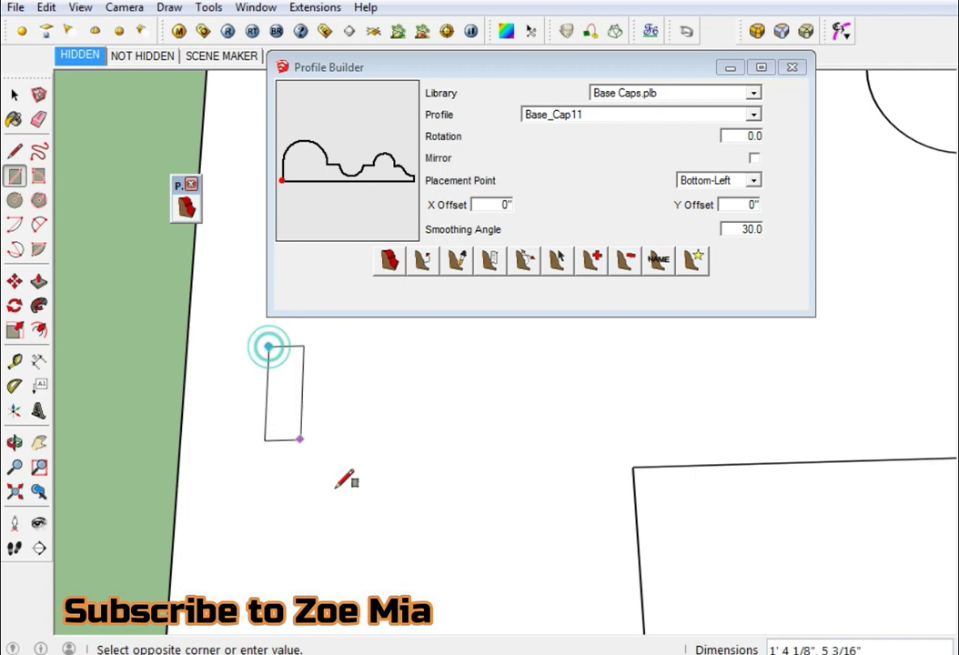
pyautogui.click(516, 574)
pyautogui.press('space')
# Build a Base_Cap11 frame around the rectangle, keeping path direction, and view it from low.
pyautogui.click(386, 492)
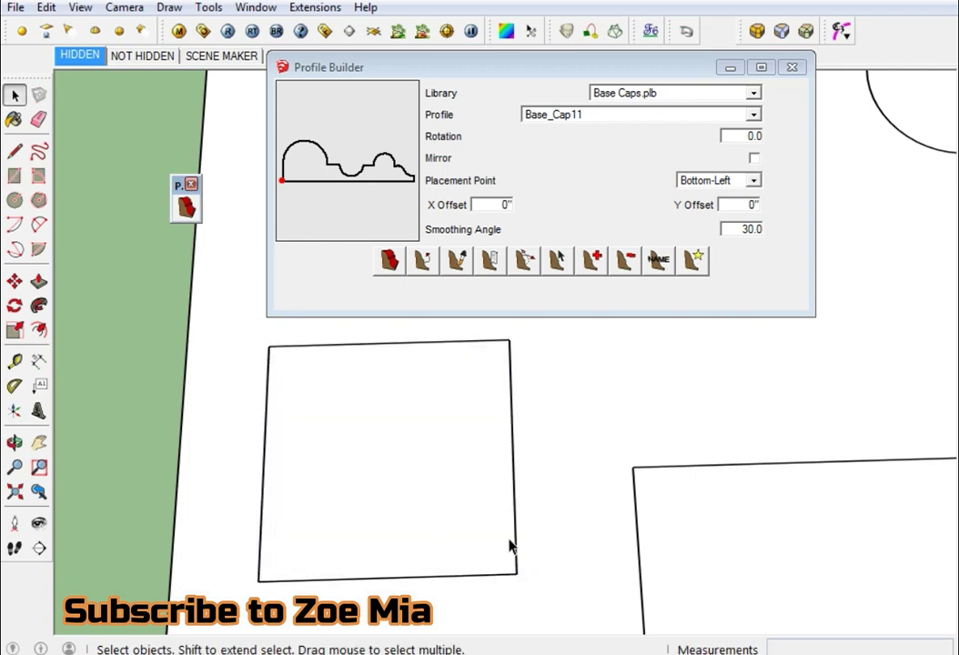
pyautogui.click(422, 261)
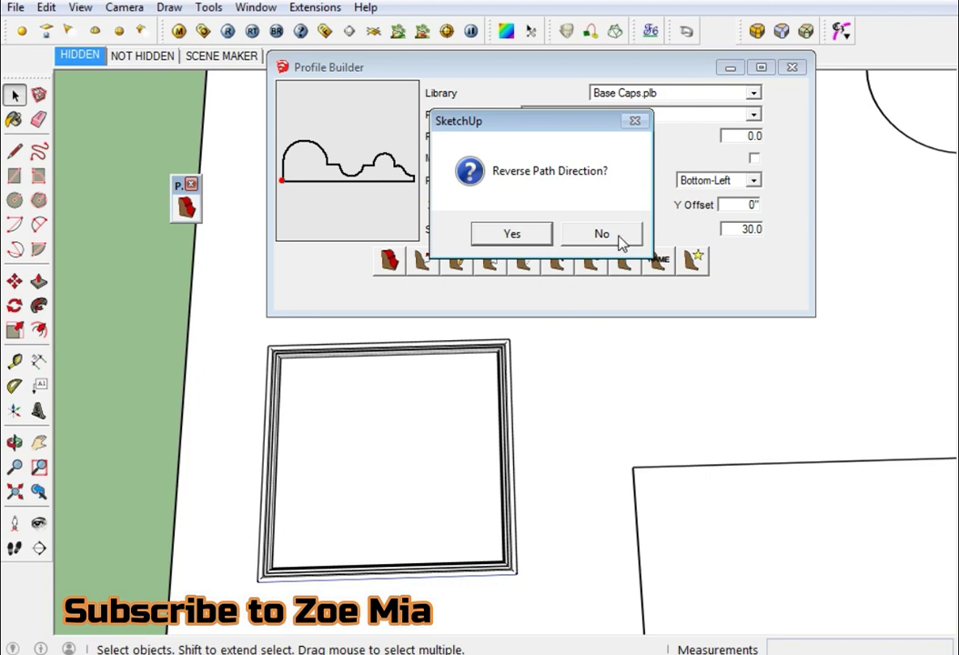
pyautogui.click(602, 233)
pyautogui.scroll(5, 481, 603)
pyautogui.moveTo(530, 563)
pyautogui.mouseDown(button='middle')
pyautogui.moveTo(466, 447)
pyautogui.moveTo(660, 317)
pyautogui.moveTo(582, 415)
pyautogui.moveTo(633, 278)
pyautogui.moveTo(601, 529)
pyautogui.mouseUp(button='middle')
pyautogui.scroll(-3, 533, 498)
pyautogui.moveTo(532, 498); pyautogui.dragTo(579, 444, button='middle')
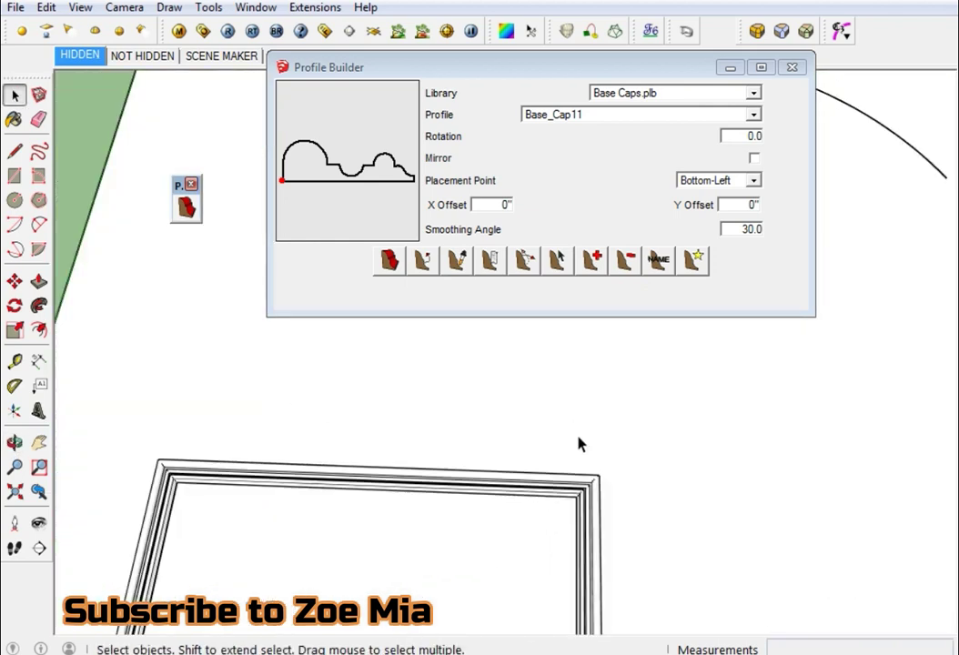
pyautogui.scroll(1, 567, 517)
pyautogui.scroll(1, 559, 565)
pyautogui.scroll(2, 556, 529)
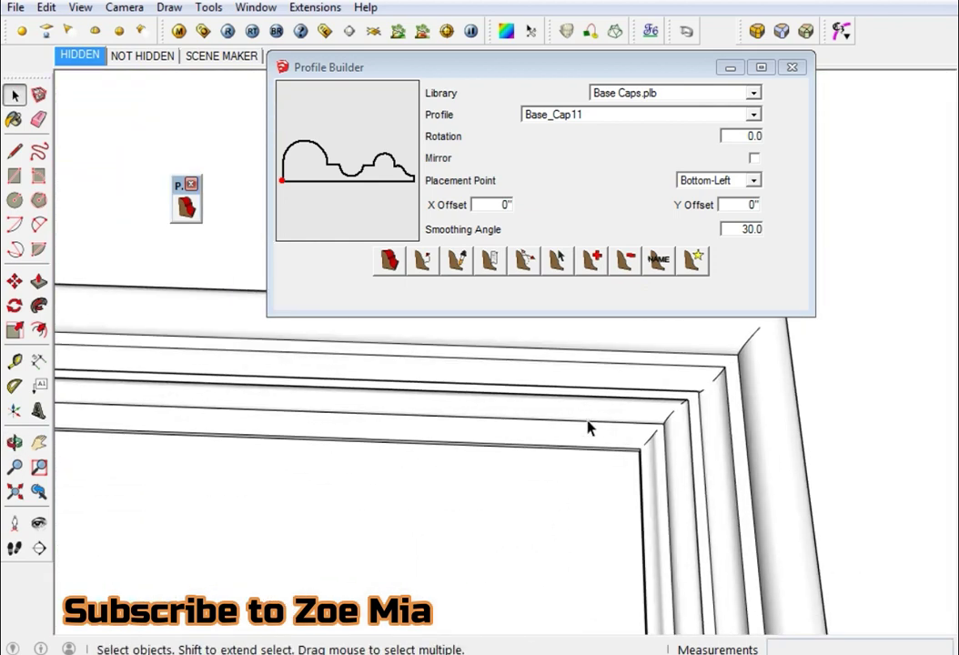
# Tilt the view and select the Base_Cap11 moulding frame.
pyautogui.scroll(-2, 601, 422)
pyautogui.scroll(-2, 590, 389)
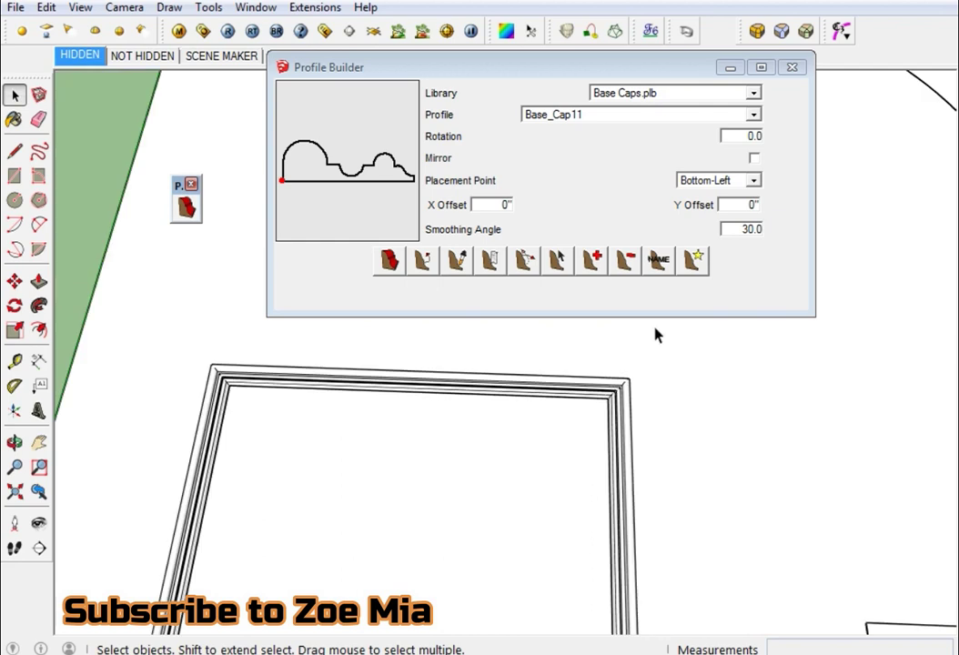
pyautogui.scroll(-2, 629, 375)
pyautogui.scroll(-2, 625, 370)
pyautogui.middleClick(629, 369)
pyautogui.scroll(-2, 618, 337)
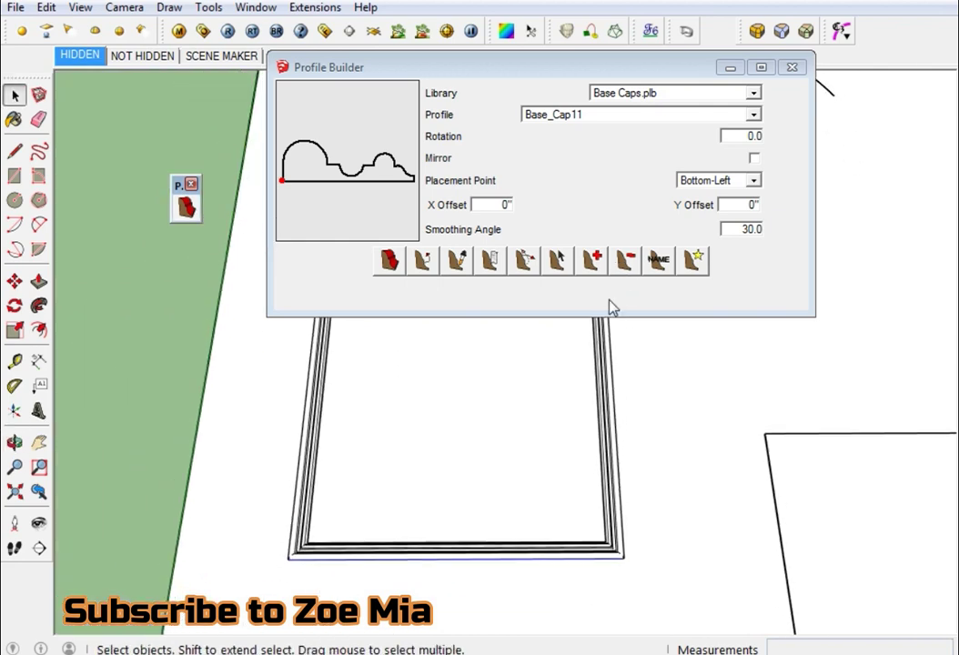
pyautogui.moveTo(613, 309); pyautogui.dragTo(615, 436, button='middle')
pyautogui.click(617, 418)
# Delete the frame, try a 90°-rotated Base_Cap11 moulding around the rectangle, then undo it.
pyautogui.press('Delete')
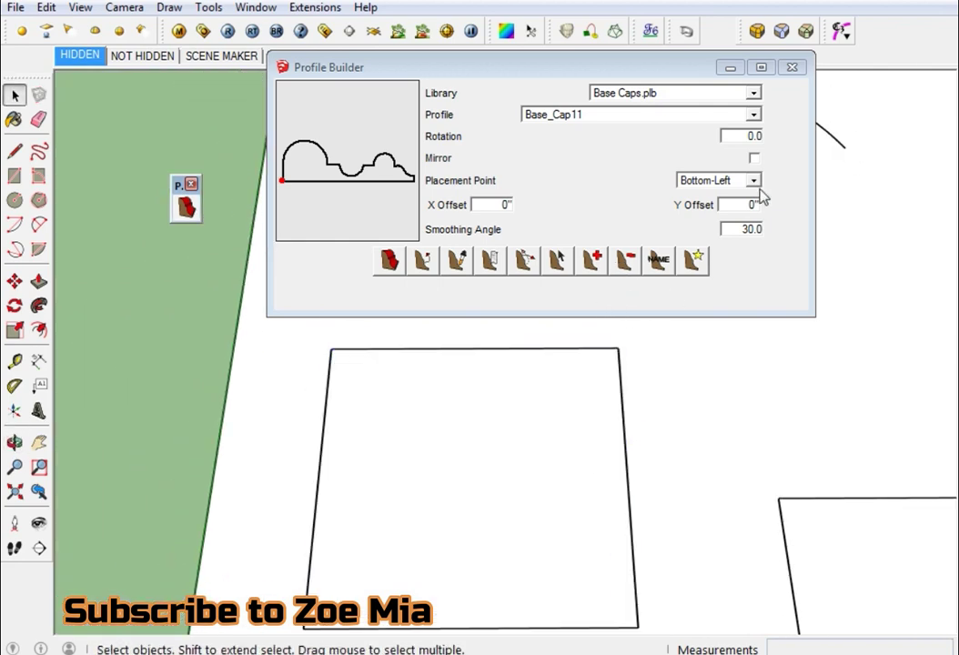
pyautogui.doubleClick(743, 136)
pyautogui.write('90')
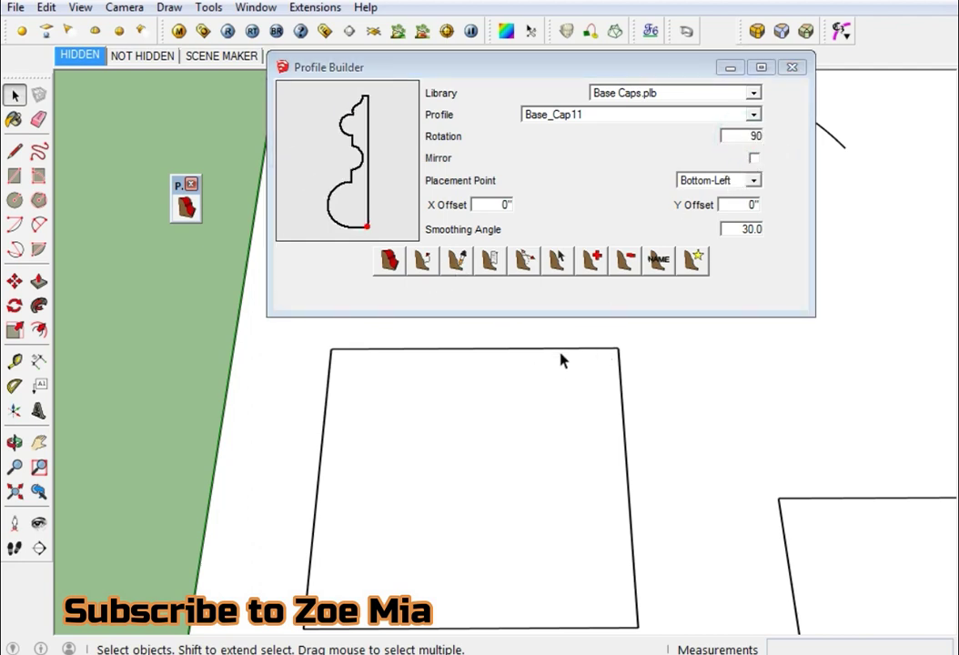
pyautogui.click(422, 261)
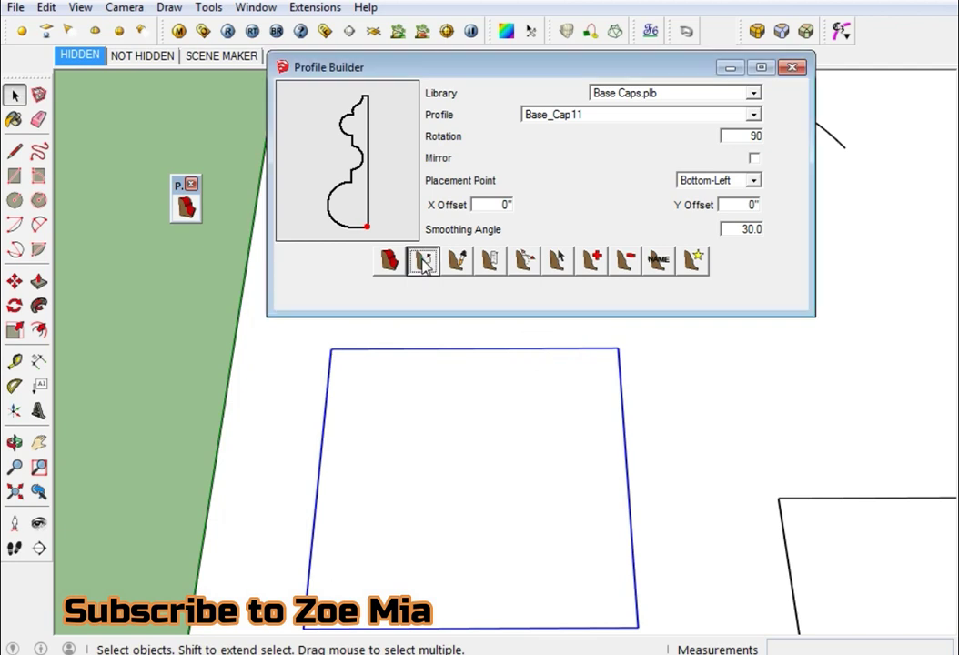
pyautogui.click(599, 235)
pyautogui.moveTo(582, 524)
pyautogui.mouseDown(button='middle')
pyautogui.moveTo(620, 381)
pyautogui.moveTo(617, 512)
pyautogui.moveTo(734, 250)
pyautogui.moveTo(742, 563)
pyautogui.moveTo(629, 508)
pyautogui.moveTo(898, 428)
pyautogui.moveTo(748, 342)
pyautogui.moveTo(647, 476)
pyautogui.moveTo(648, 491)
pyautogui.moveTo(571, 475)
pyautogui.moveTo(600, 436)
pyautogui.mouseUp(button='middle')
pyautogui.hotkey('ctrl', 'z')
# Load the Base Shoes library and browse its profiles, picking Base_Shoe12.
pyautogui.click(754, 93)
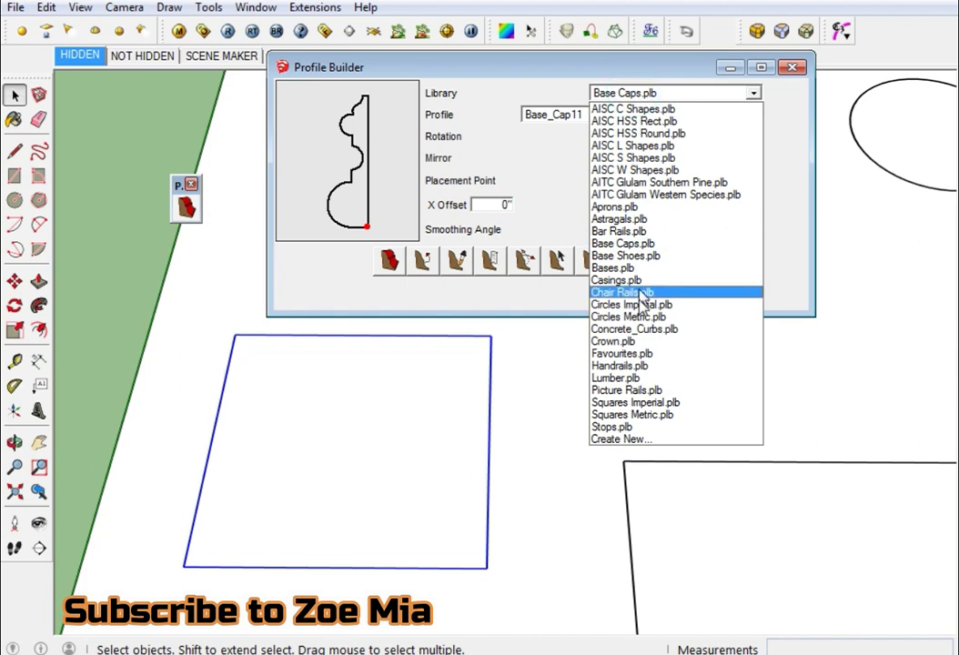
pyautogui.click(625, 257)
pyautogui.click(626, 116)
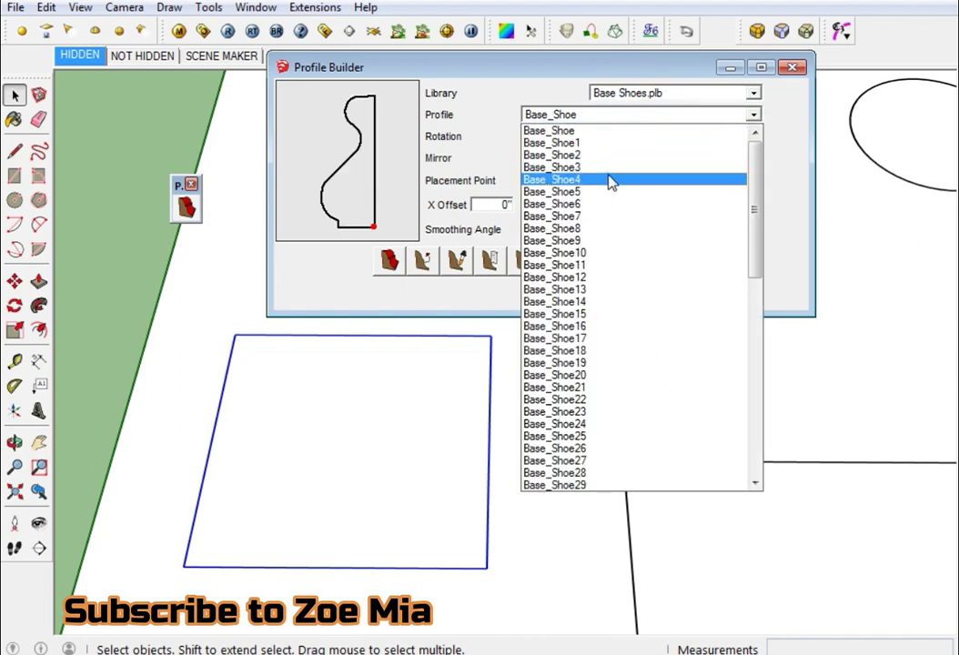
pyautogui.click(609, 181)
pyautogui.scroll(-3, 610, 181)
pyautogui.scroll(-3, 608, 180)
pyautogui.scroll(-1, 608, 178)
pyautogui.scroll(-3, 607, 174)
pyautogui.scroll(-6, 608, 174)
pyautogui.scroll(-5, 608, 174)
pyautogui.scroll(-6, 608, 173)
pyautogui.scroll(-5, 607, 174)
pyautogui.scroll(-4, 607, 173)
# Switch to the Astragals.plb library, choose Astragal8 and set its rotation to 0.
pyautogui.click(752, 93)
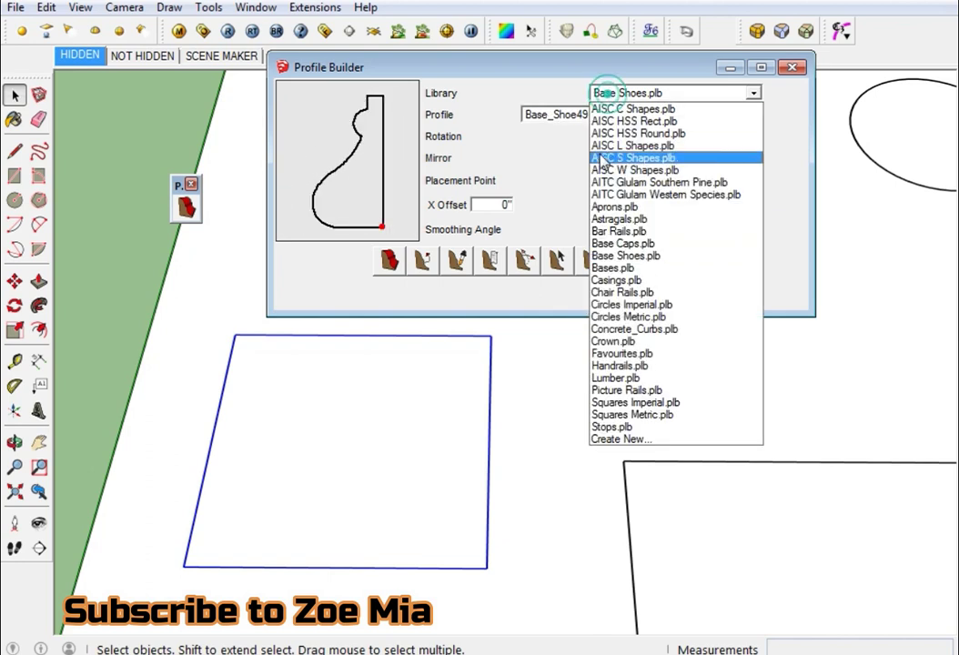
pyautogui.click(618, 280)
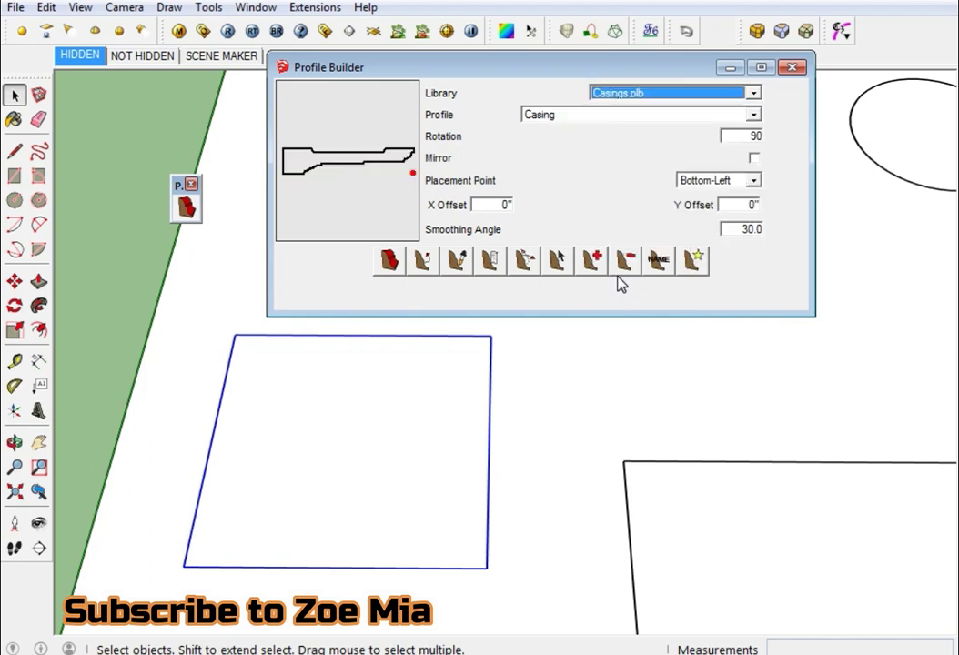
pyautogui.scroll(-1, 618, 284)
pyautogui.scroll(-1, 615, 281)
pyautogui.scroll(1, 613, 280)
pyautogui.scroll(2, 607, 279)
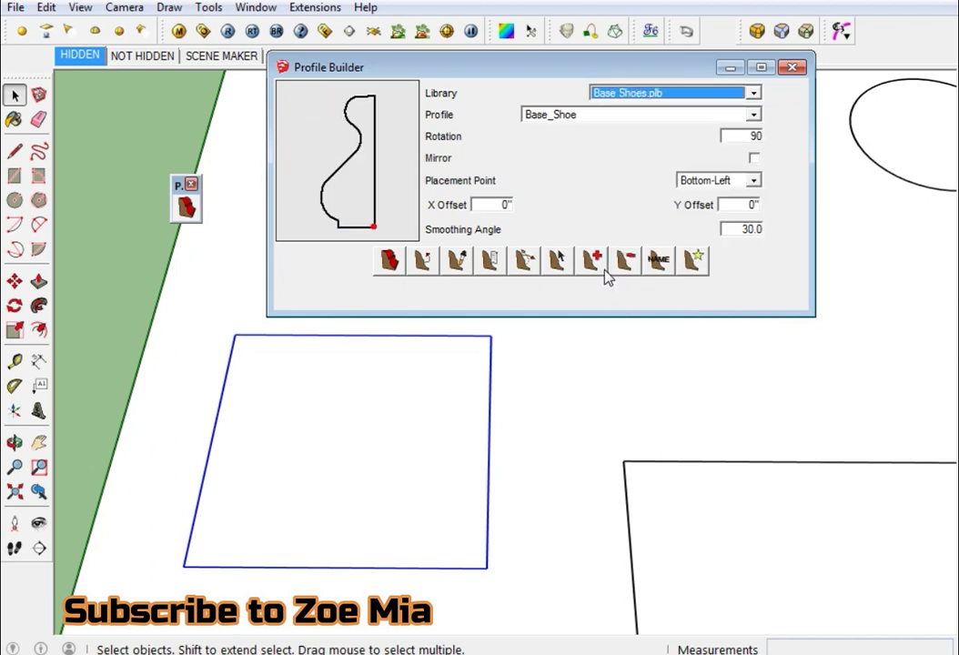
pyautogui.scroll(1, 607, 278)
pyautogui.scroll(1, 606, 273)
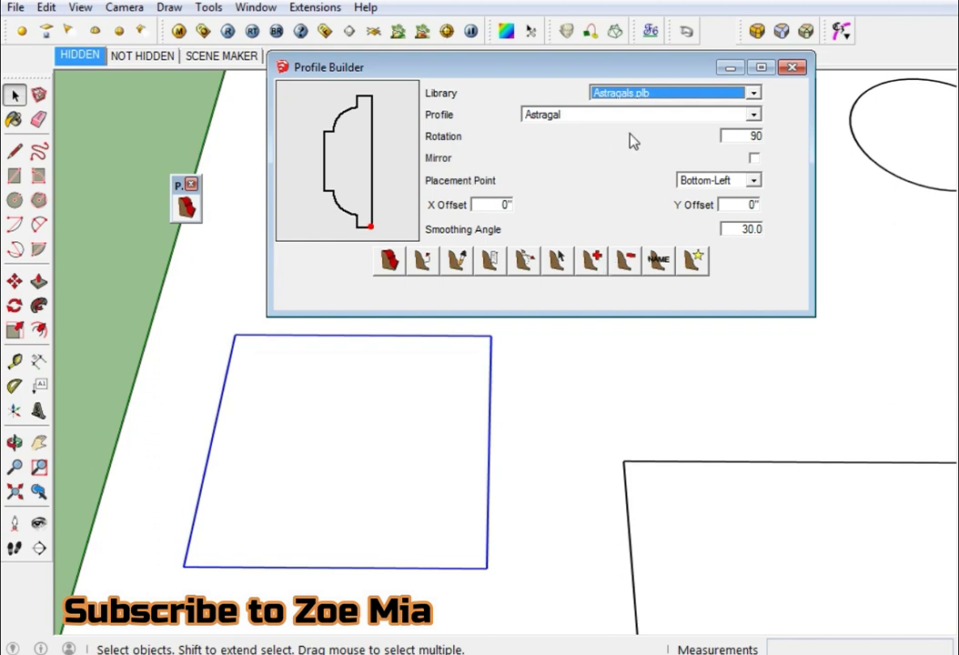
pyautogui.click(609, 115)
pyautogui.click(609, 143)
pyautogui.scroll(-2, 606, 163)
pyautogui.scroll(-2, 608, 169)
pyautogui.scroll(-2, 606, 167)
pyautogui.scroll(-1, 637, 171)
pyautogui.click(756, 137)
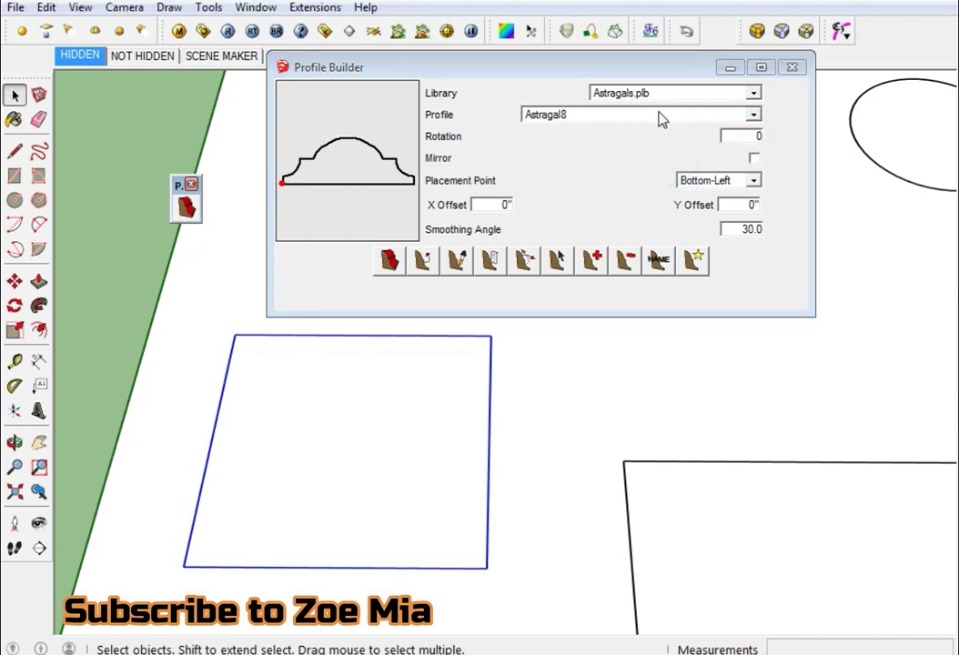
# Sweep the Astragal8 moulding around the selected rectangle and inspect the frame corner.
pyautogui.click(423, 269)
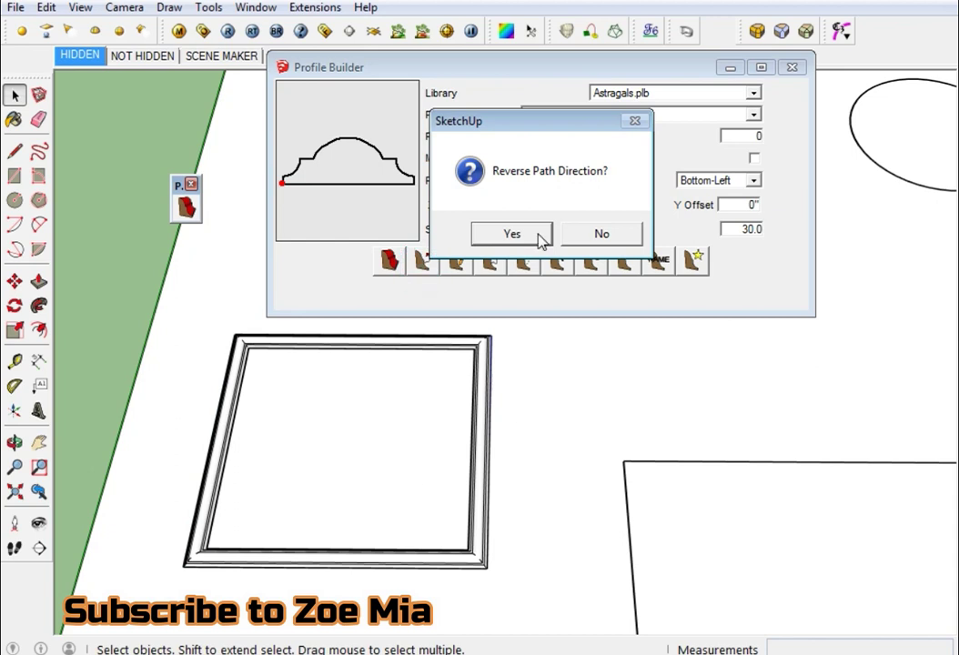
pyautogui.click(615, 238)
pyautogui.scroll(2, 487, 603)
pyautogui.scroll(2, 484, 573)
pyautogui.scroll(2, 483, 541)
pyautogui.scroll(2, 488, 537)
pyautogui.scroll(2, 475, 544)
pyautogui.moveTo(437, 537)
pyautogui.mouseDown(button='middle')
pyautogui.moveTo(755, 309)
pyautogui.moveTo(740, 302)
pyautogui.mouseUp(button='middle')
pyautogui.click(582, 523)
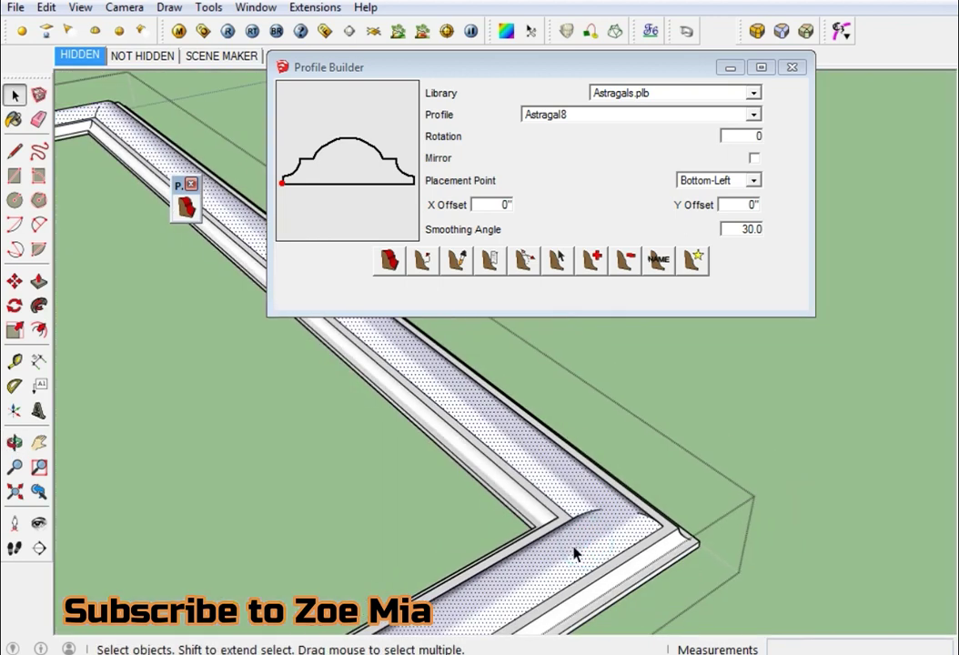
pyautogui.click(660, 428)
# Switch the Profile Builder profile to Astragal34.
pyautogui.click(593, 114)
pyautogui.click(582, 164)
pyautogui.scroll(-3, 564, 204)
pyautogui.scroll(-3, 559, 209)
pyautogui.click(538, 433)
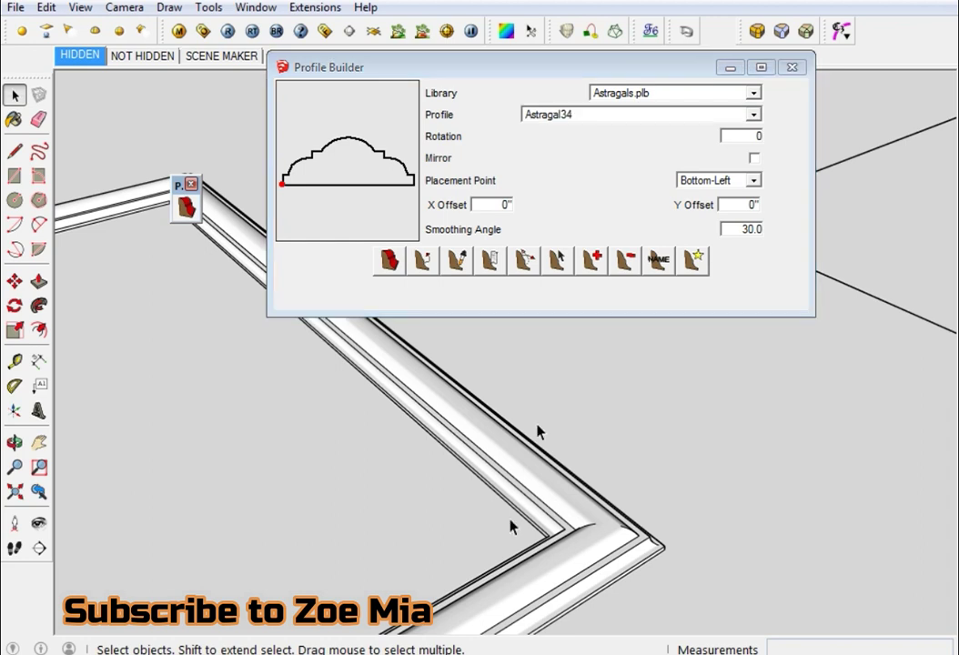
pyautogui.scroll(-5, 609, 463)
pyautogui.scroll(3, 353, 367)
pyautogui.scroll(3, 329, 380)
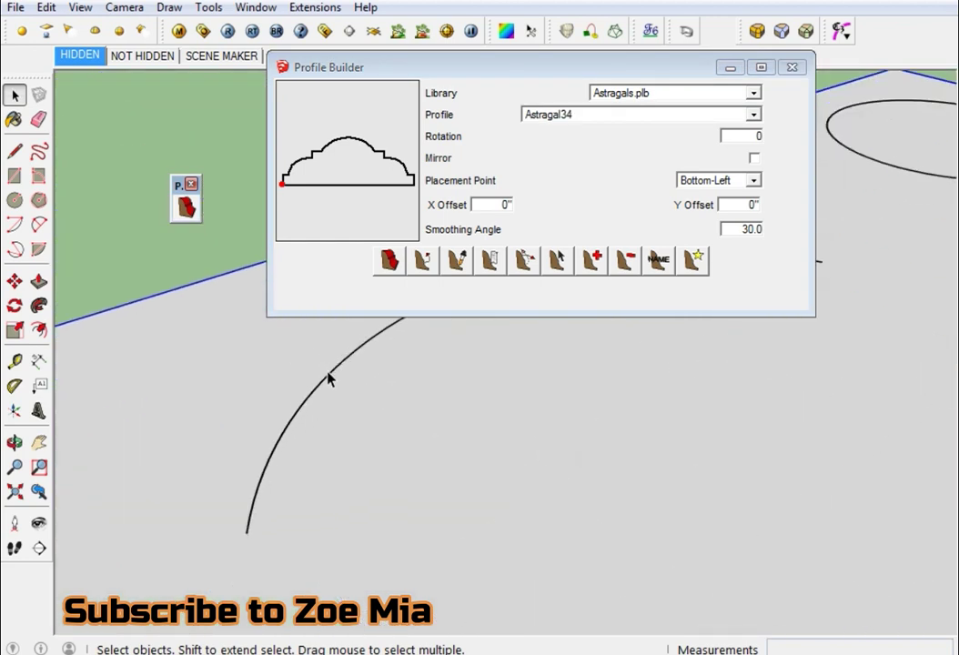
# Build a trial moulding along the circle without reversing the path, then inspect it.
pyautogui.click(425, 261)
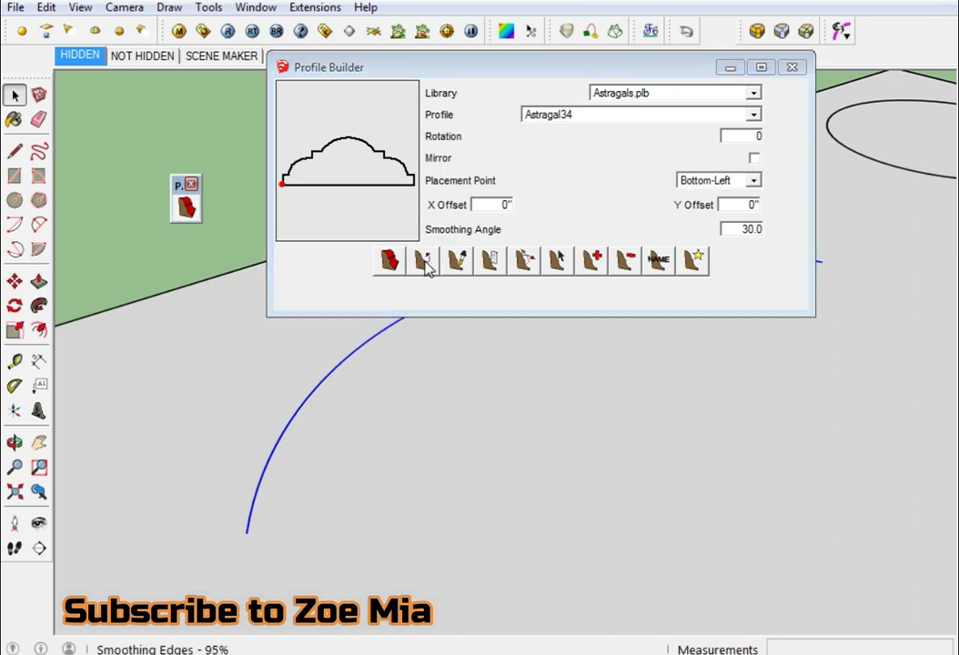
pyautogui.click(597, 234)
pyautogui.moveTo(210, 384)
pyautogui.mouseDown(button='middle')
pyautogui.moveTo(235, 389)
pyautogui.moveTo(285, 431)
pyautogui.moveTo(246, 564)
pyautogui.moveTo(499, 488)
pyautogui.mouseUp(button='middle')
pyautogui.scroll(-5, 247, 562)
pyautogui.scroll(3, 589, 411)
pyautogui.moveTo(590, 411)
pyautogui.mouseDown(button='middle')
pyautogui.moveTo(620, 499)
pyautogui.moveTo(712, 465)
pyautogui.mouseUp(button='middle')
# Browse the Astragal profile list to settle on Astragal18.
pyautogui.click(595, 116)
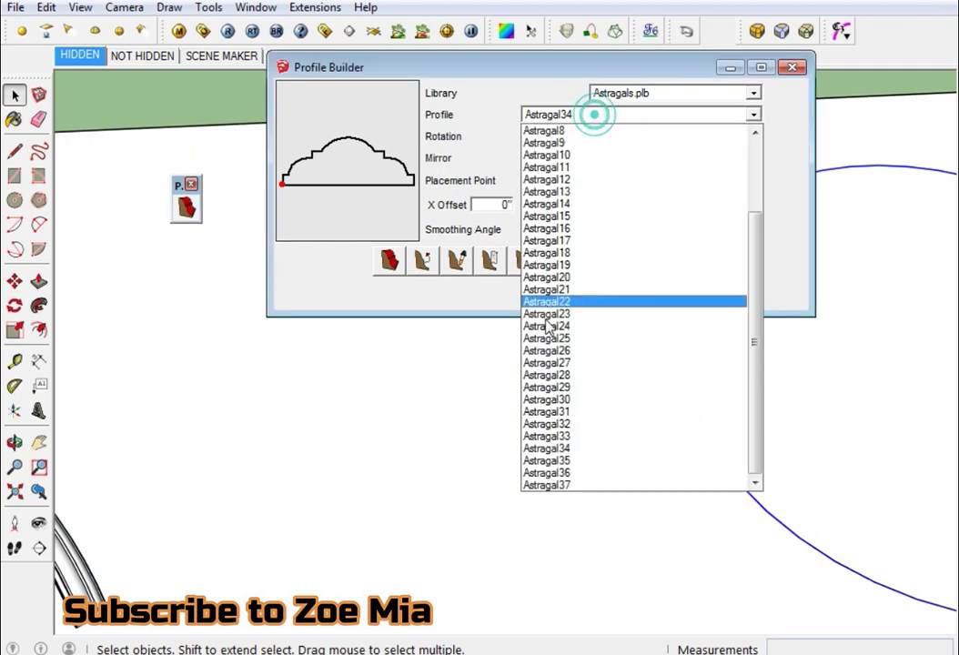
pyautogui.click(553, 406)
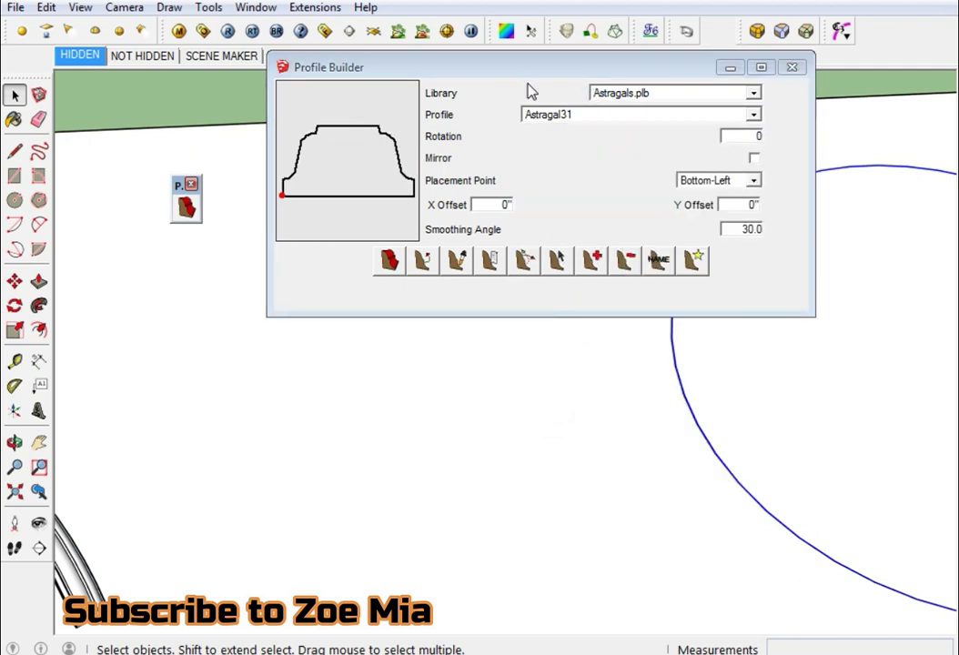
pyautogui.click(537, 115)
pyautogui.click(553, 419)
pyautogui.press('Down')
pyautogui.press('Down')
pyautogui.press('Down')
pyautogui.press('Down')
pyautogui.press('Up')
pyautogui.press('Up')
pyautogui.press('Up')
pyautogui.press('Up')
pyautogui.press('Up')
pyautogui.press('Up')
pyautogui.press('Up')
pyautogui.press('Up')
pyautogui.press('Up')
pyautogui.press('Up')
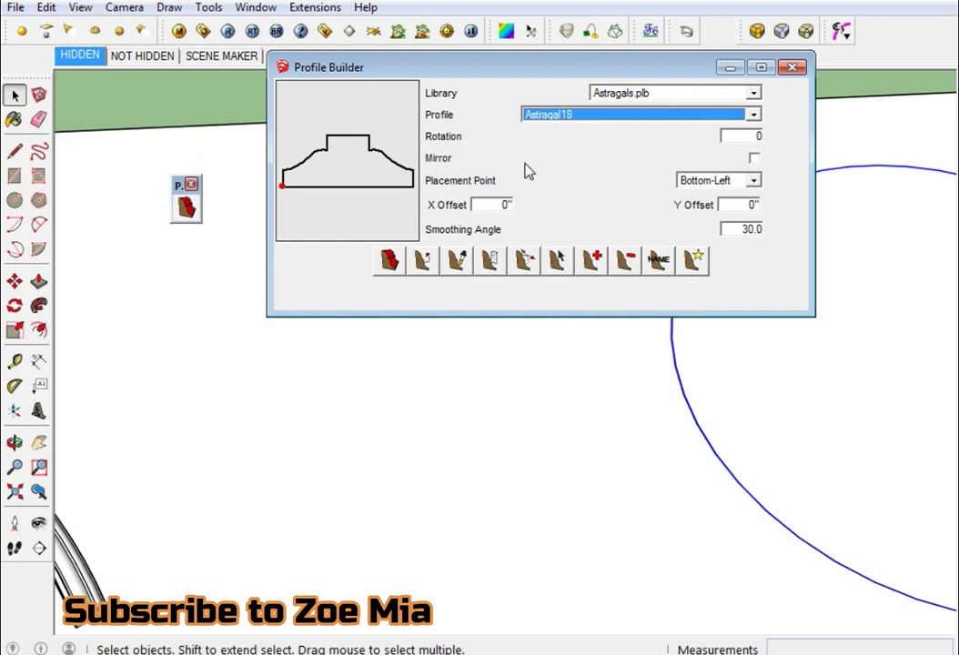
# Sweep Astragal18 around the circle, keeping the original path direction, and view the whole ring.
pyautogui.click(427, 264)
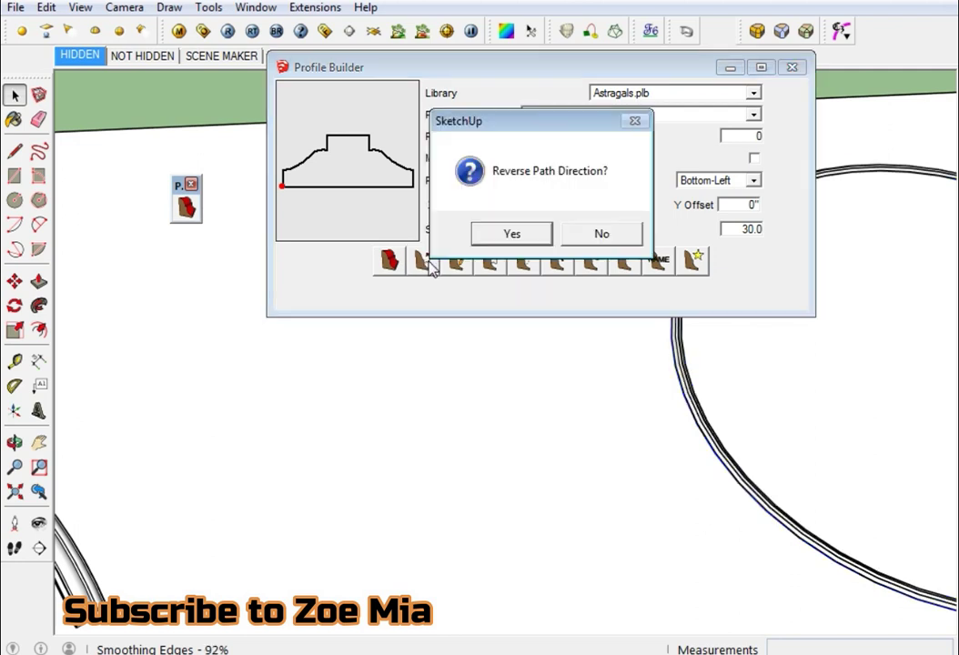
pyautogui.click(563, 234)
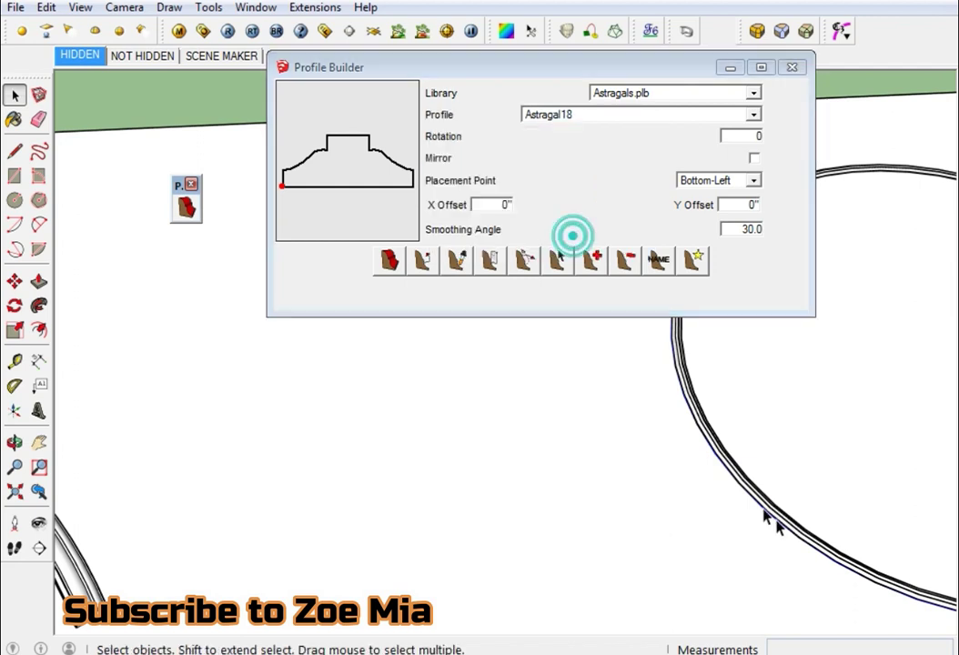
pyautogui.scroll(2, 782, 515)
pyautogui.scroll(2, 764, 514)
pyautogui.scroll(2, 788, 500)
pyautogui.scroll(2, 782, 505)
pyautogui.scroll(2, 771, 523)
pyautogui.scroll(2, 780, 538)
pyautogui.moveTo(786, 546)
pyautogui.mouseDown(button='middle')
pyautogui.moveTo(549, 340)
pyautogui.moveTo(359, 274)
pyautogui.moveTo(344, 208)
pyautogui.moveTo(511, 341)
pyautogui.moveTo(616, 449)
pyautogui.moveTo(524, 428)
pyautogui.moveTo(628, 482)
pyautogui.mouseUp(button='middle')
pyautogui.scroll(-2, 617, 449)
pyautogui.scroll(-2, 588, 450)
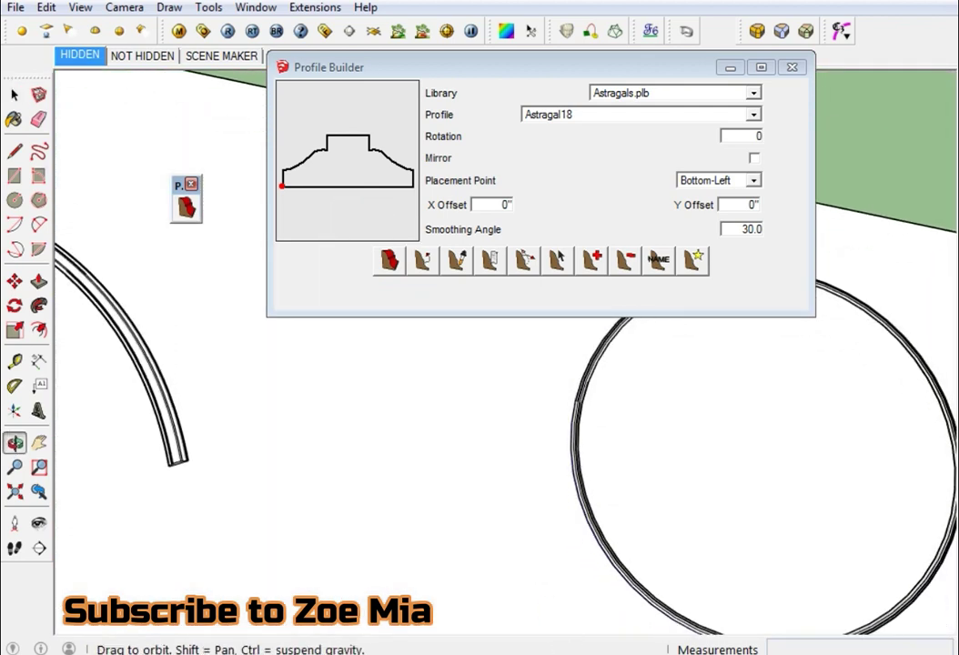
# Delete the Astragal18 moulding and choose the Astragal8 profile.
pyautogui.scroll(2, 636, 489)
pyautogui.scroll(3, 534, 449)
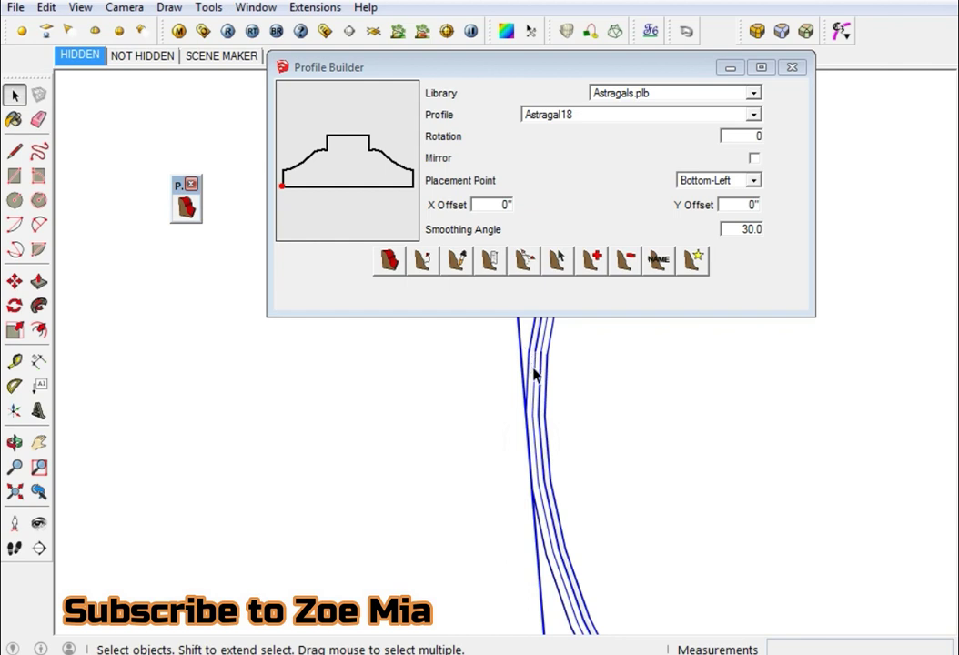
pyautogui.press('Delete')
pyautogui.click(536, 116)
pyautogui.click(564, 185)
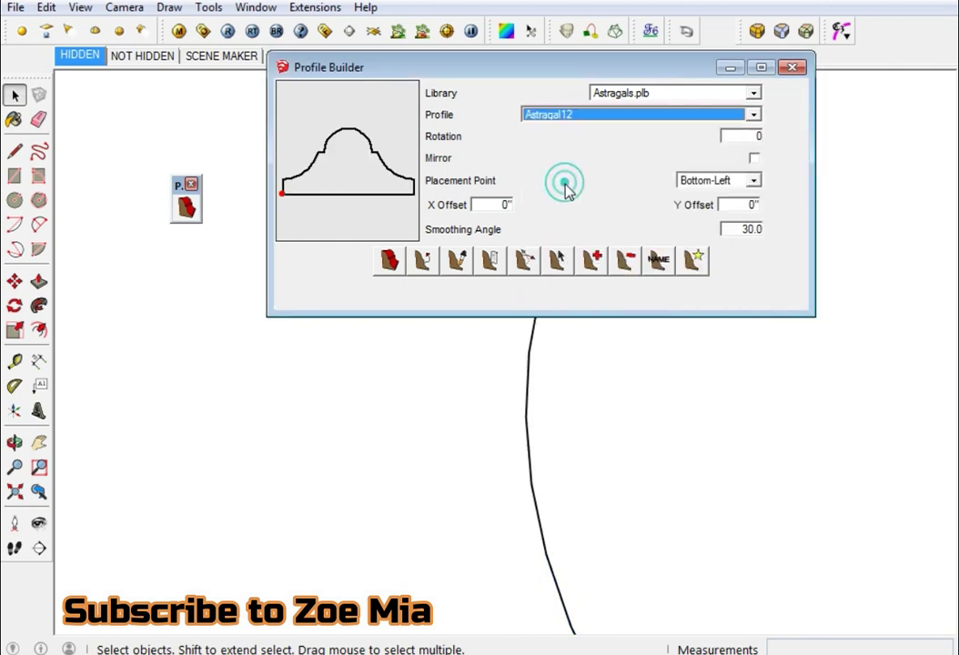
pyautogui.press('Up')
pyautogui.press('Up')
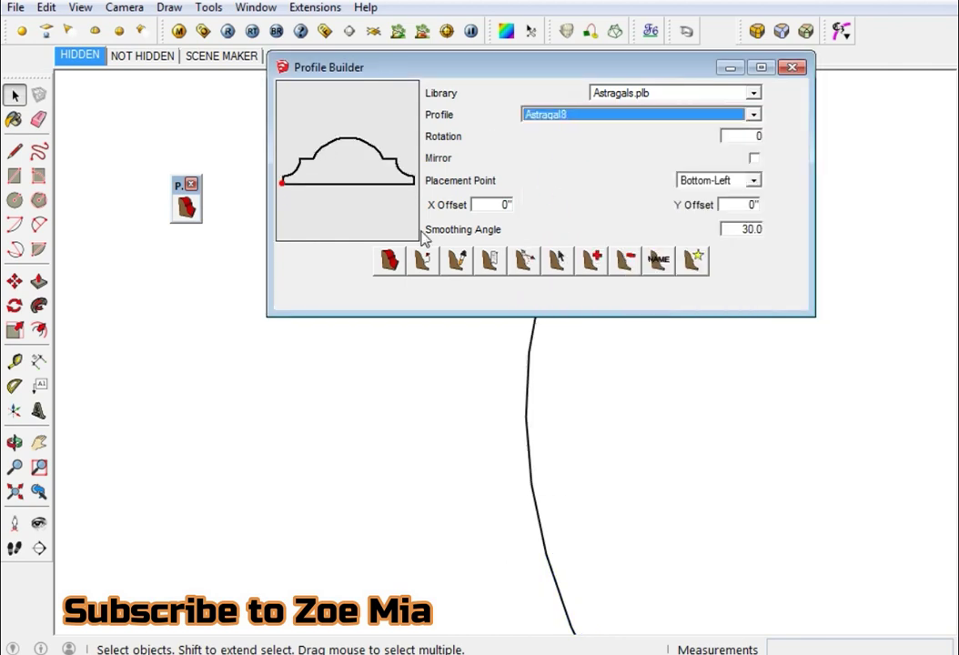
# Sweep Astragal8 along the circular path without reversing its direction.
pyautogui.click(521, 389)
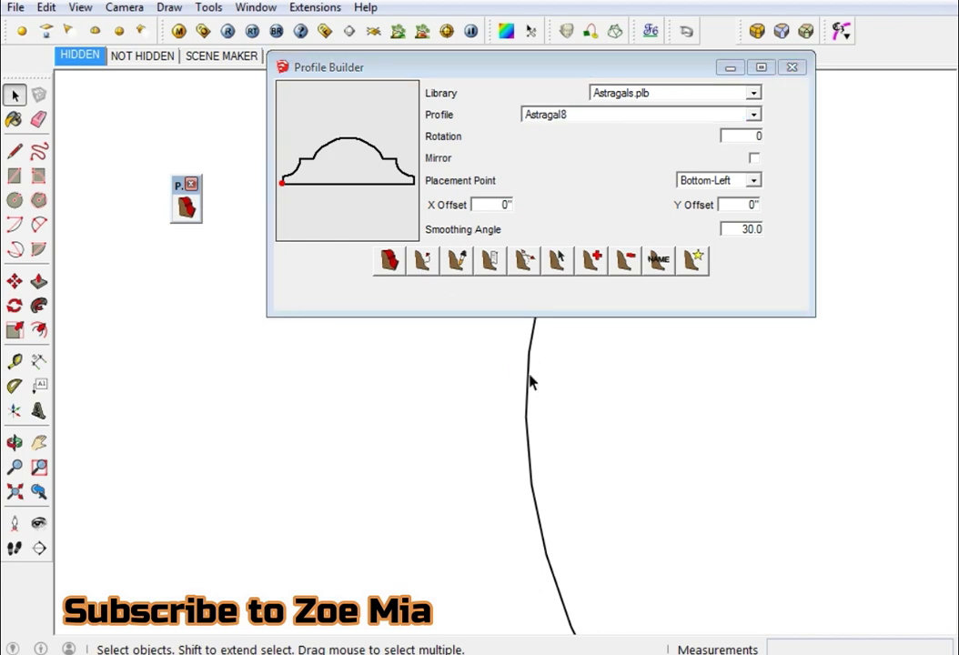
pyautogui.click(423, 263)
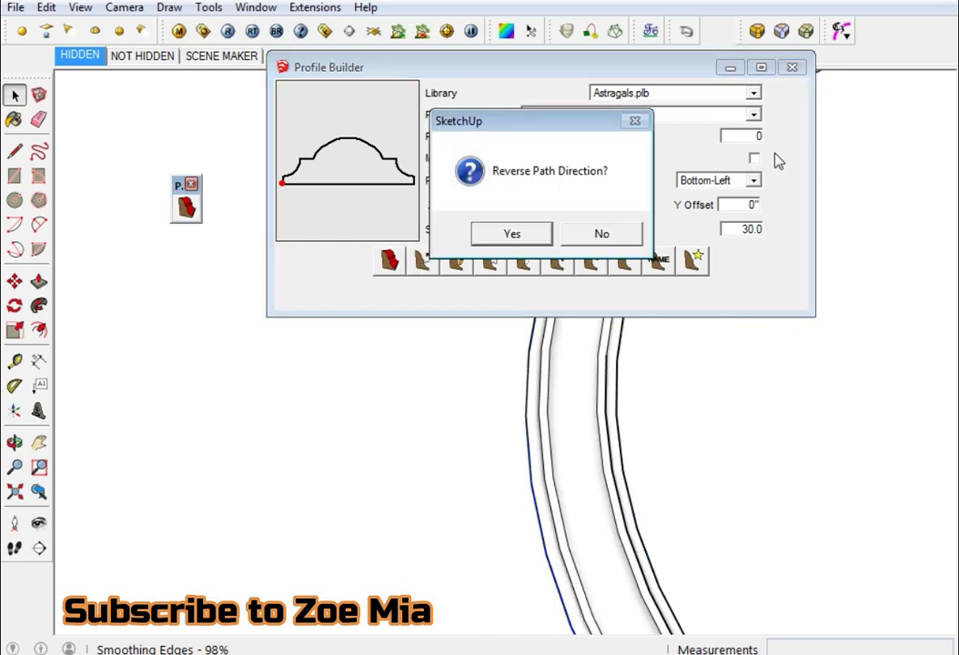
pyautogui.click(606, 234)
pyautogui.moveTo(590, 413)
pyautogui.mouseDown(button='middle')
pyautogui.moveTo(527, 439)
pyautogui.moveTo(745, 299)
pyautogui.moveTo(648, 434)
pyautogui.moveTo(278, 399)
pyautogui.moveTo(818, 488)
pyautogui.moveTo(759, 406)
pyautogui.moveTo(490, 404)
pyautogui.moveTo(571, 469)
pyautogui.mouseUp(button='middle')
pyautogui.scroll(-3, 555, 445)
pyautogui.moveTo(547, 426)
pyautogui.mouseDown(button='middle')
pyautogui.moveTo(647, 372)
pyautogui.moveTo(599, 473)
pyautogui.moveTo(703, 479)
pyautogui.mouseUp(button='middle')
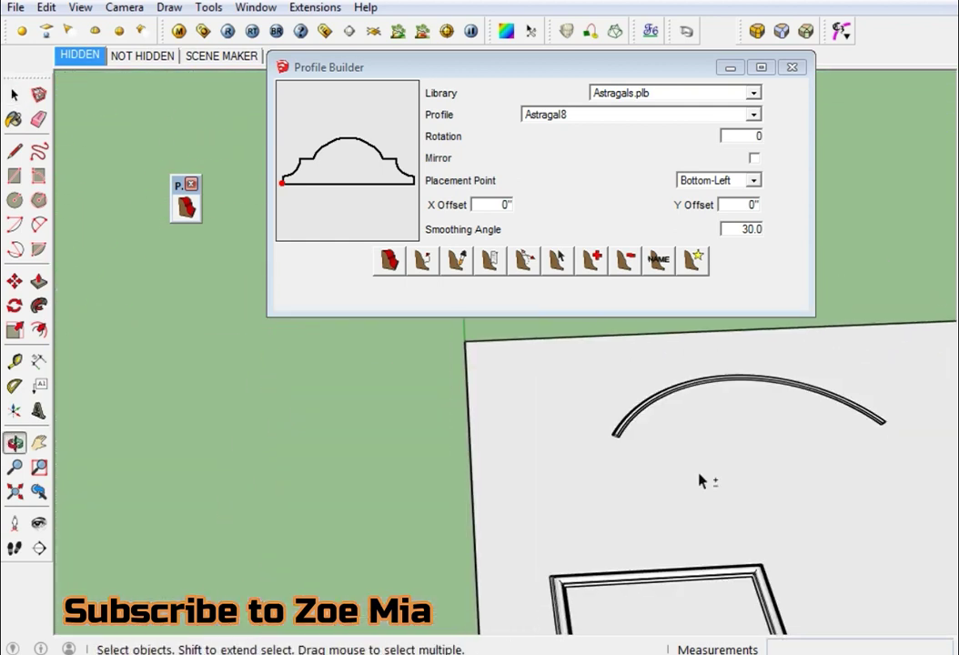
# Try Top-Left, Top-Right and Center placement points for the Astragal8 profile.
pyautogui.scroll(3, 515, 353)
pyautogui.scroll(2, 515, 353)
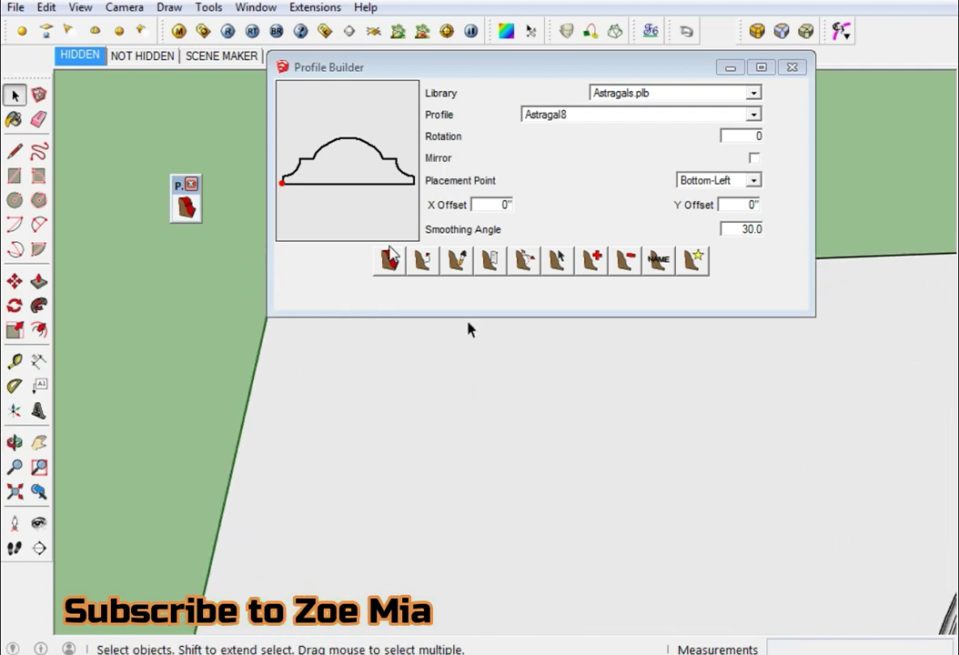
pyautogui.click(282, 184)
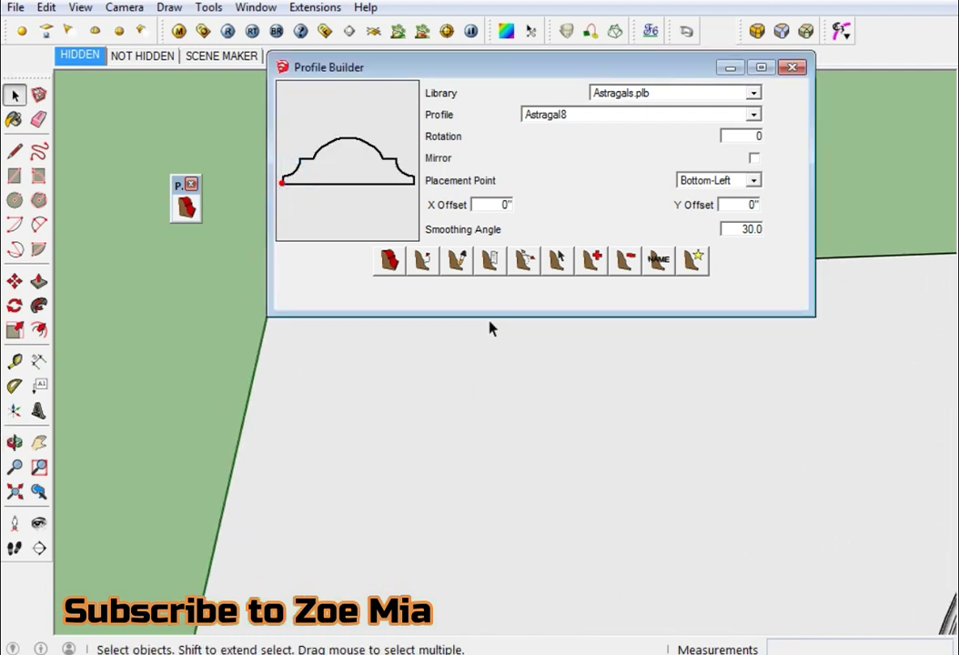
pyautogui.click(709, 182)
pyautogui.click(697, 196)
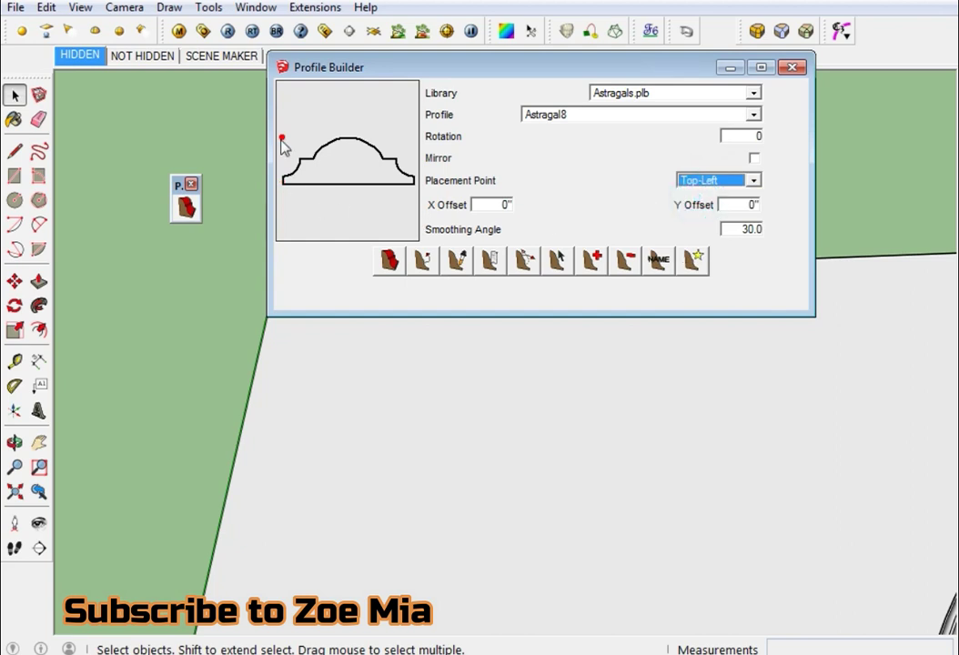
pyautogui.click(751, 179)
pyautogui.click(689, 214)
pyautogui.click(735, 181)
pyautogui.click(715, 244)
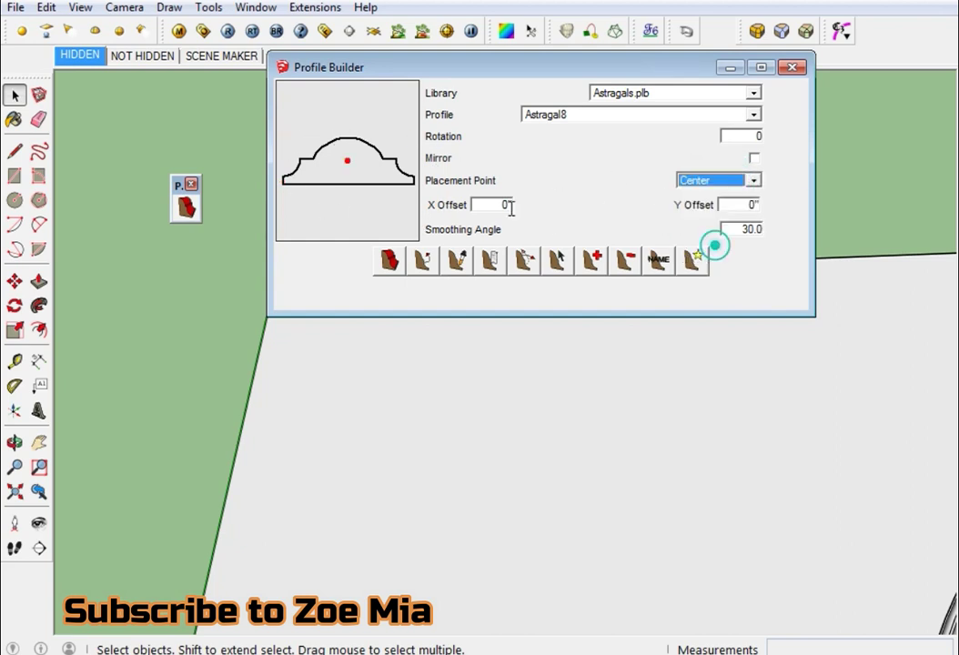
# Start a free-standing Build Member and set its start point on the ground.
pyautogui.click(391, 261)
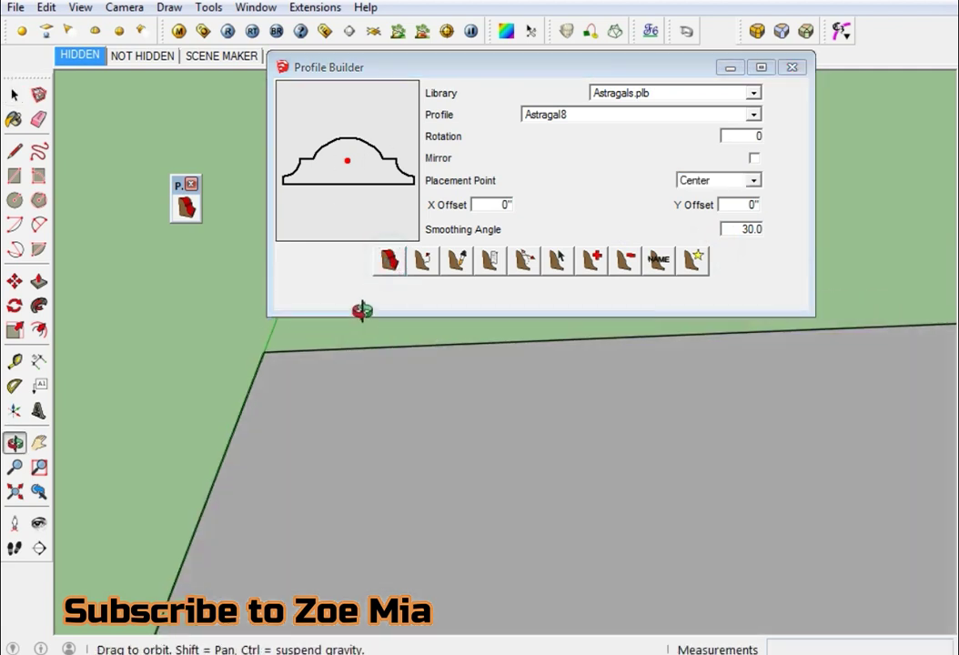
pyautogui.click(291, 405)
pyautogui.scroll(4, 268, 414)
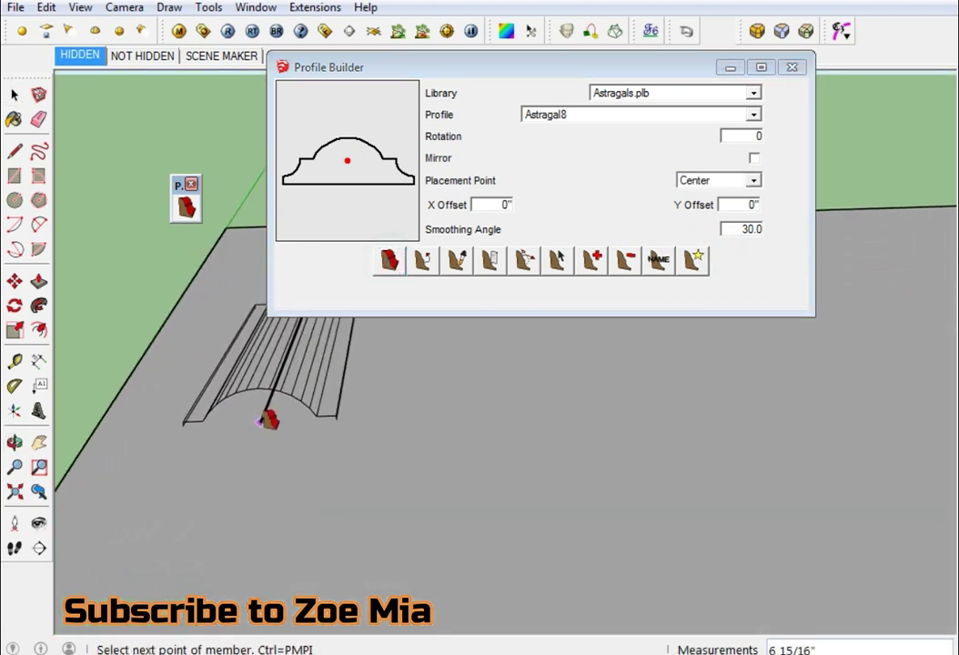
pyautogui.scroll(-4, 269, 480)
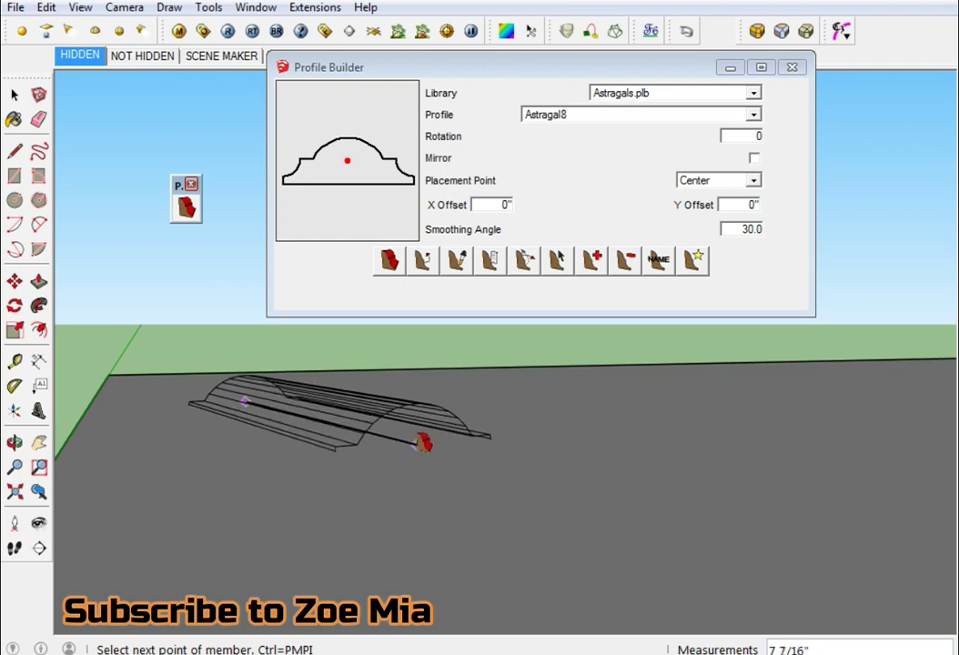
# Switch placement to Top-Left and set a new member start point on the ground.
pyautogui.click(705, 180)
pyautogui.click(700, 196)
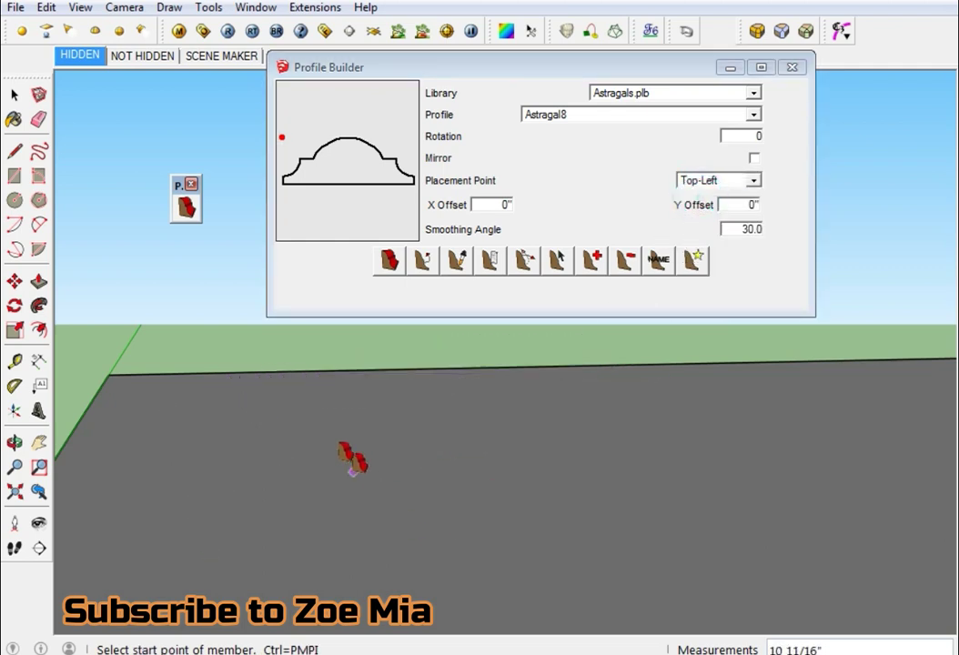
pyautogui.moveTo(445, 445)
pyautogui.mouseDown(button='middle')
pyautogui.moveTo(444, 380)
pyautogui.moveTo(458, 433)
pyautogui.moveTo(420, 498)
pyautogui.moveTo(355, 489)
pyautogui.moveTo(403, 464)
pyautogui.moveTo(492, 456)
pyautogui.moveTo(460, 519)
pyautogui.moveTo(574, 522)
pyautogui.moveTo(444, 583)
pyautogui.mouseUp(button='middle')
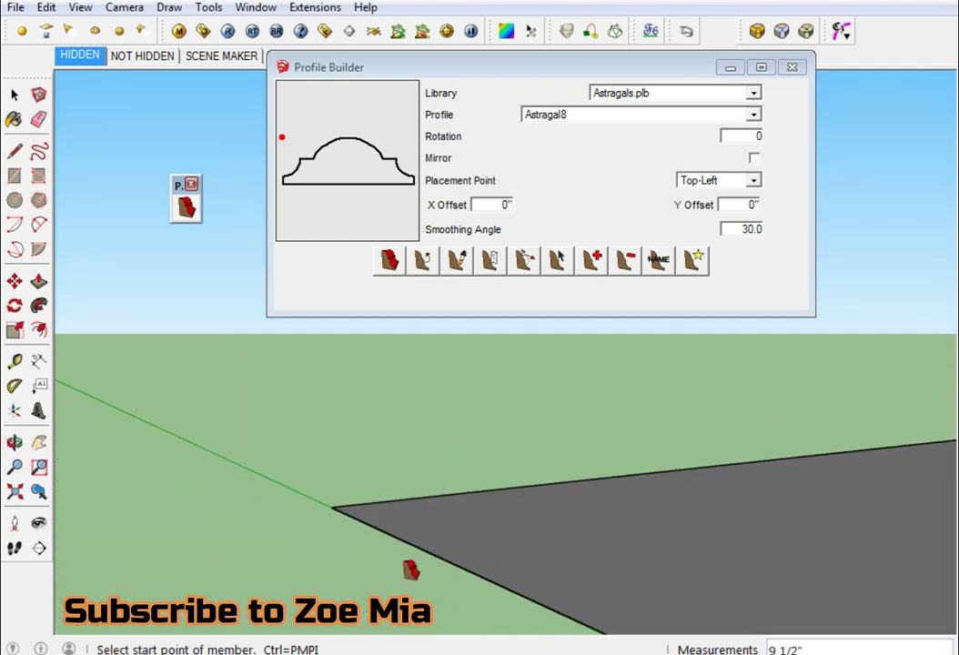
pyautogui.click(213, 587)
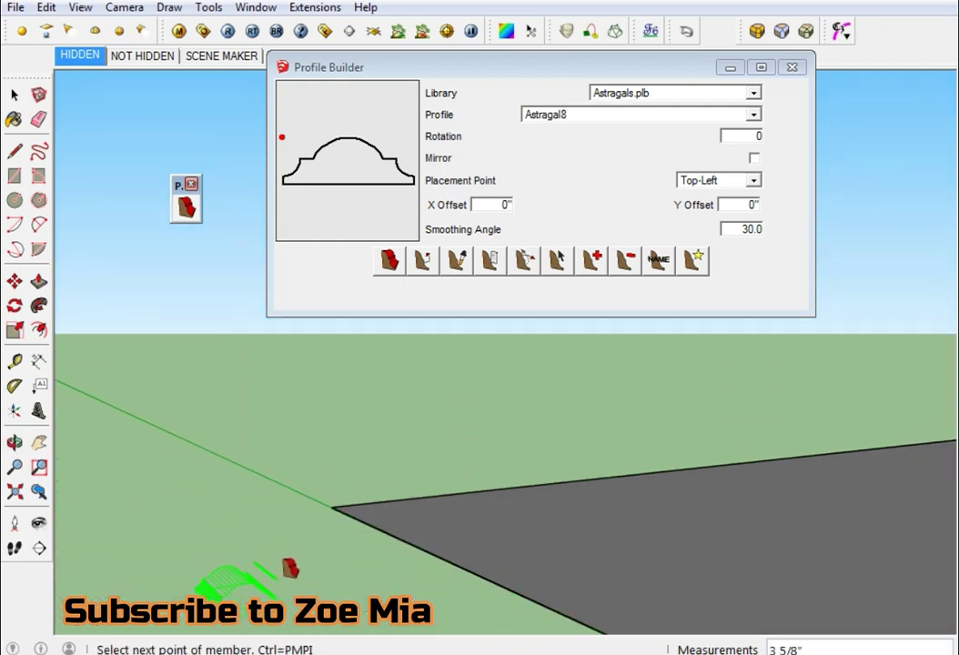
pyautogui.moveTo(290, 420); pyautogui.dragTo(291, 423, button='middle')
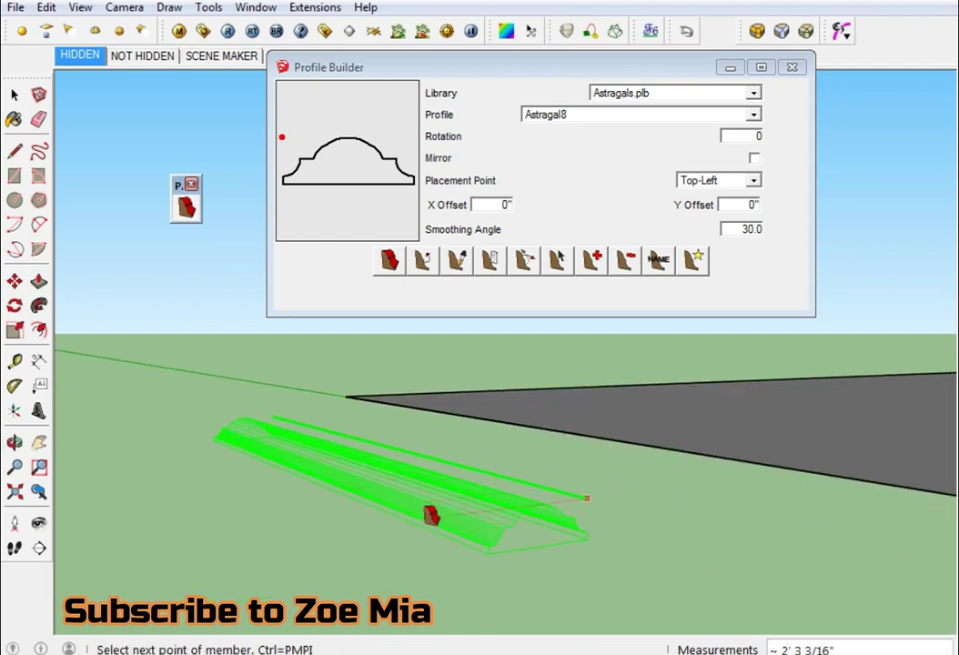
# Set Top-Middle placement, cancel the pending member, and start a new one on the ground.
pyautogui.click(691, 185)
pyautogui.click(709, 208)
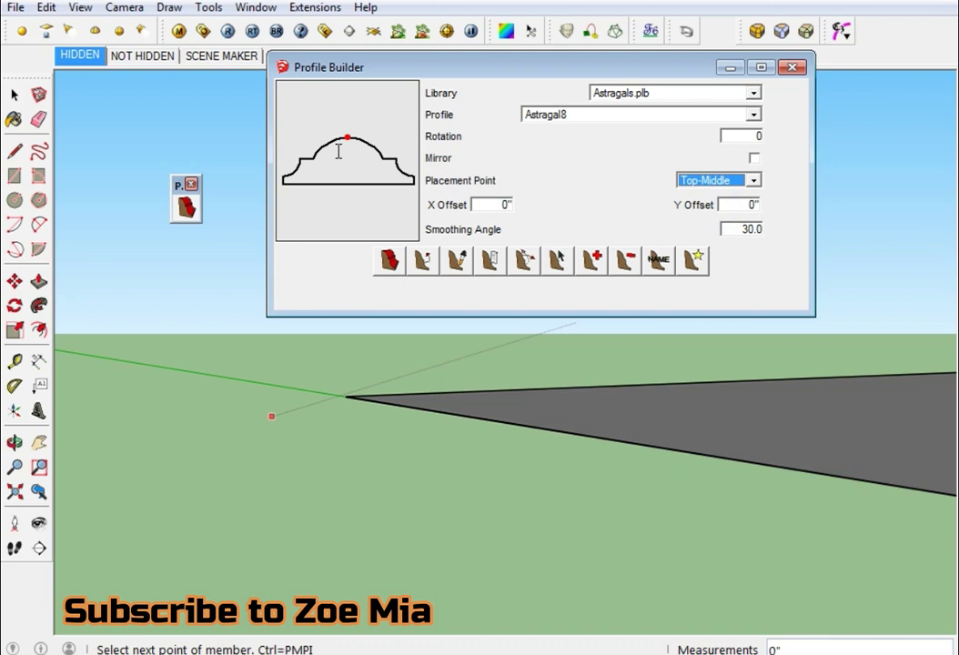
pyautogui.press('space')
pyautogui.click(389, 261)
pyautogui.click(263, 446)
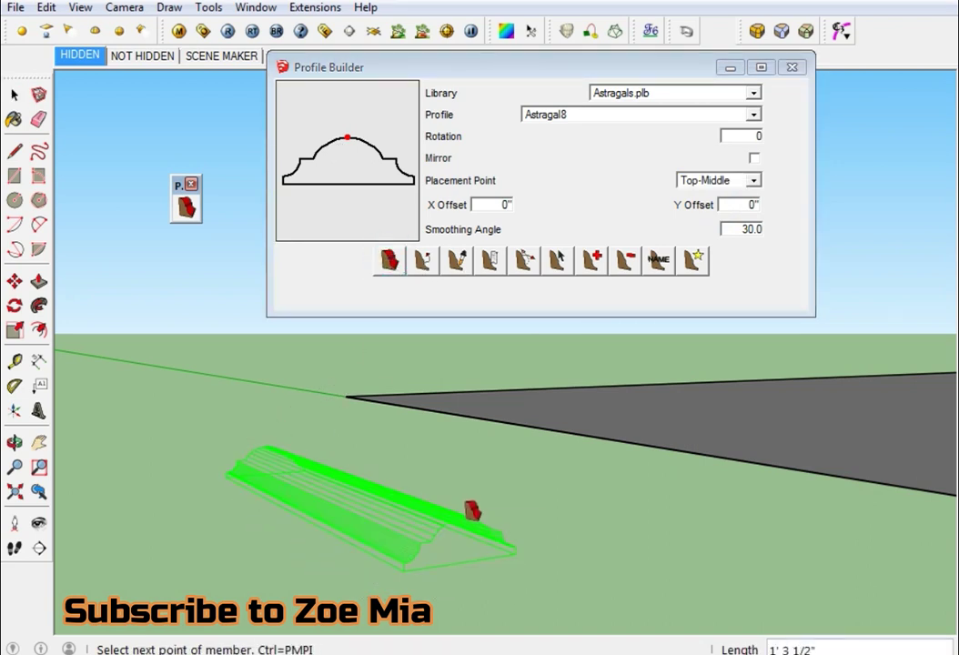
# Draw the zigzag runs with mitred corners and finish the member.
pyautogui.click(466, 504)
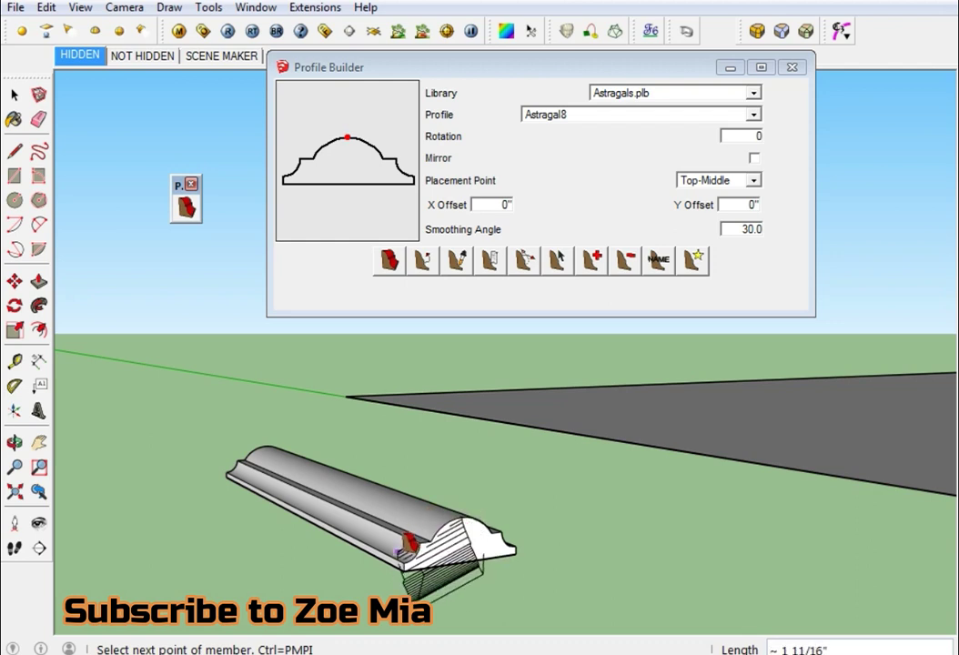
pyautogui.moveTo(439, 528); pyautogui.dragTo(368, 485, button='middle')
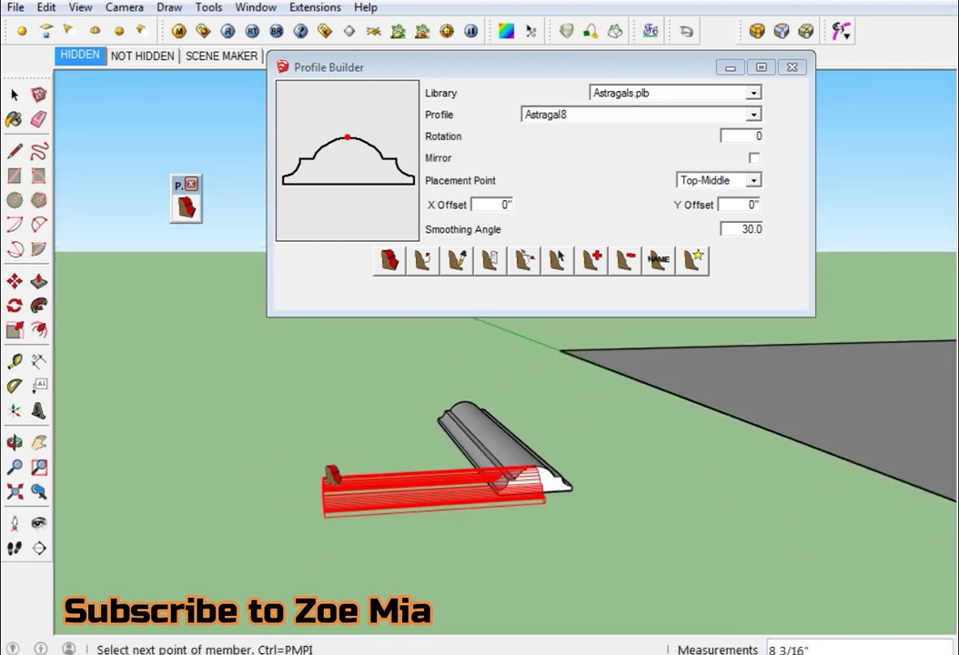
pyautogui.moveTo(338, 545); pyautogui.dragTo(325, 443, button='middle')
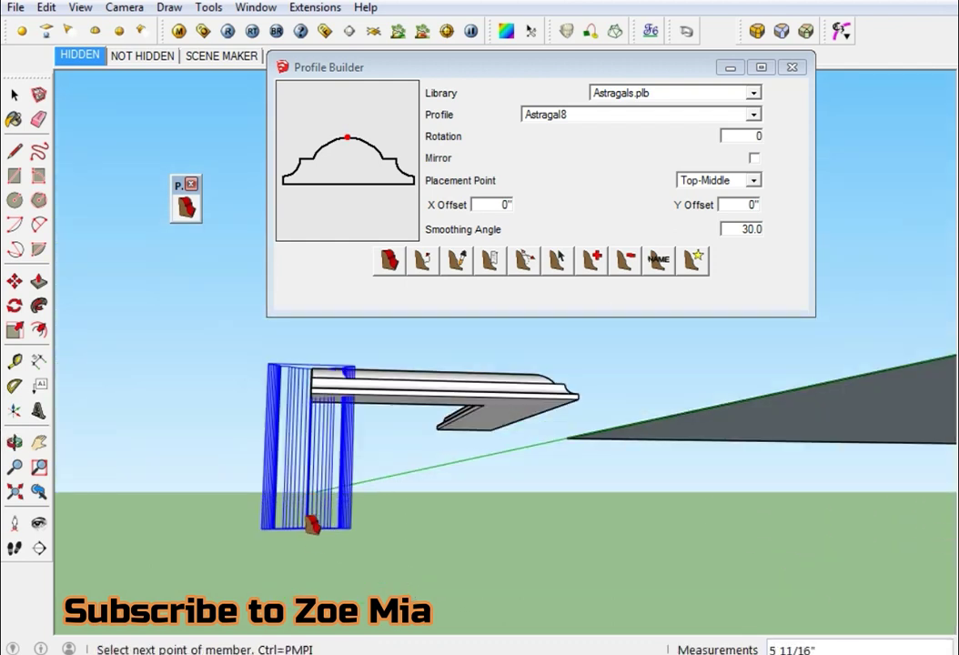
pyautogui.doubleClick(312, 528)
pyautogui.moveTo(312, 528)
pyautogui.mouseDown(button='middle')
pyautogui.moveTo(311, 561)
pyautogui.moveTo(551, 582)
pyautogui.moveTo(792, 571)
pyautogui.moveTo(769, 559)
pyautogui.mouseUp(button='middle')
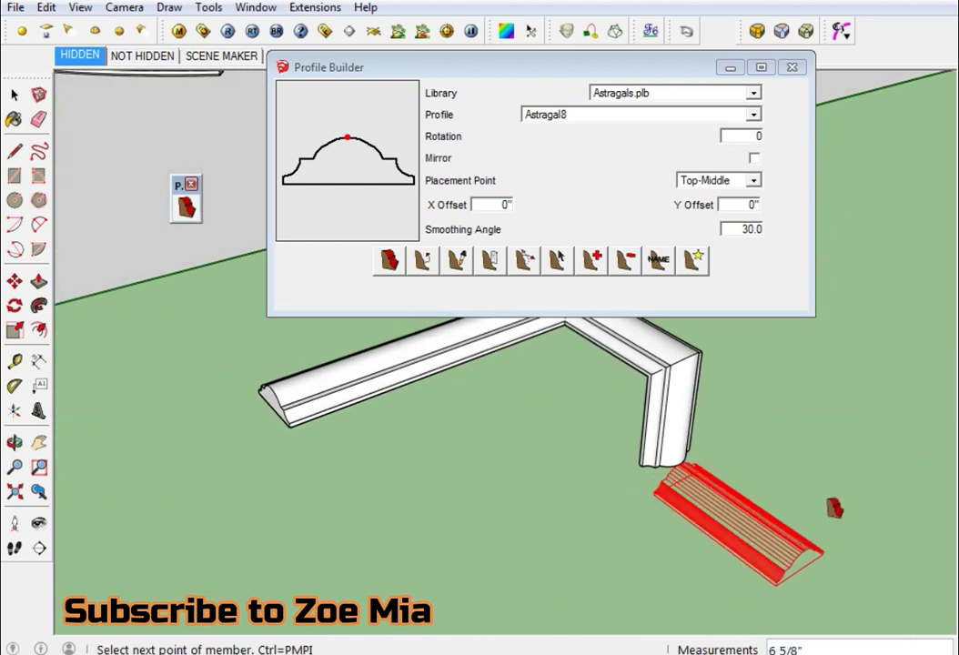
pyautogui.moveTo(802, 393)
pyautogui.mouseDown(button='middle')
pyautogui.moveTo(549, 457)
pyautogui.moveTo(443, 445)
pyautogui.moveTo(306, 552)
pyautogui.moveTo(479, 364)
pyautogui.moveTo(662, 382)
pyautogui.moveTo(657, 428)
pyautogui.mouseUp(button='middle')
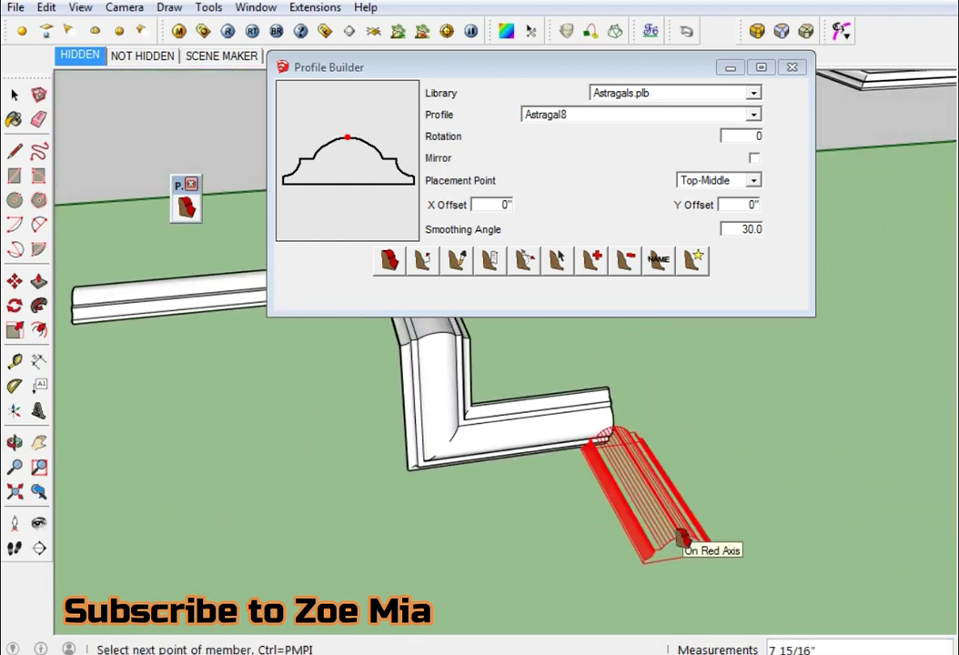
pyautogui.click(683, 539)
pyautogui.moveTo(682, 538)
pyautogui.mouseDown(button='middle')
pyautogui.moveTo(884, 578)
pyautogui.moveTo(684, 518)
pyautogui.mouseUp(button='middle')
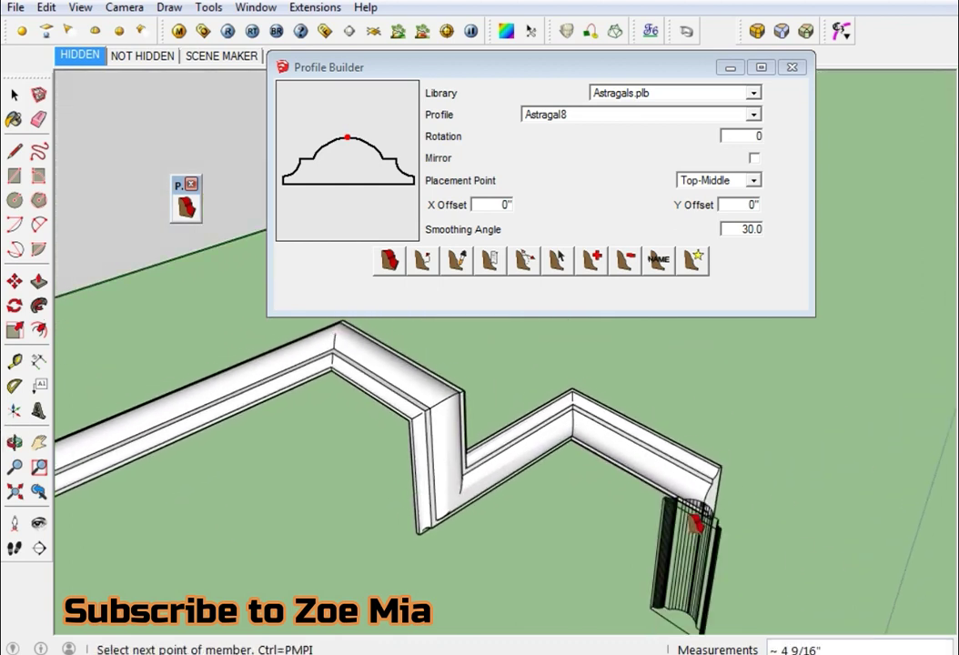
pyautogui.moveTo(732, 407)
pyautogui.mouseDown(button='middle')
pyautogui.moveTo(674, 577)
pyautogui.moveTo(673, 532)
pyautogui.mouseUp(button='middle')
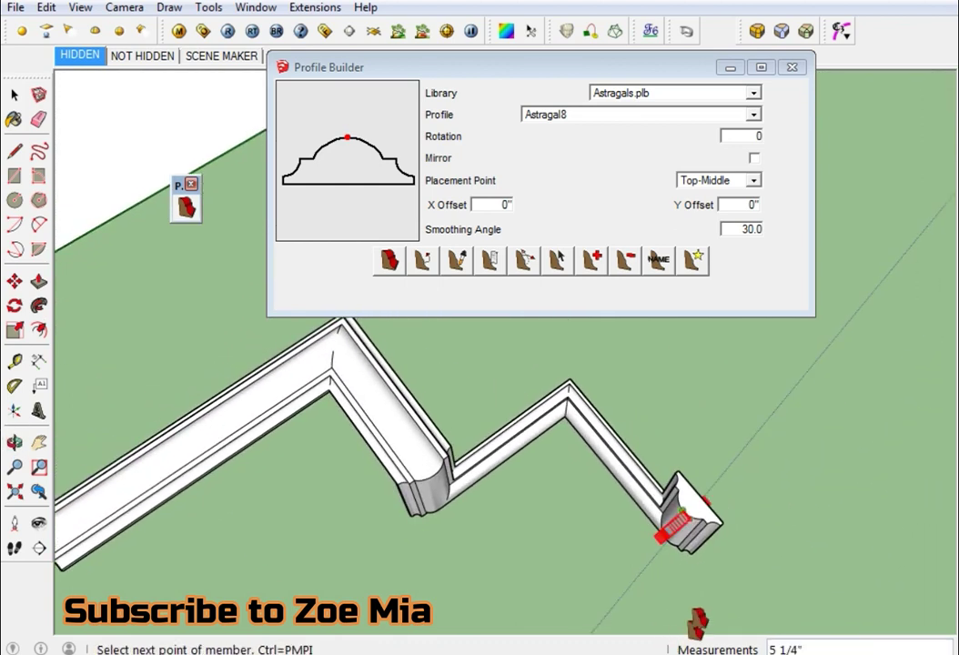
pyautogui.click(794, 602)
pyautogui.moveTo(783, 613)
pyautogui.mouseDown(button='middle')
pyautogui.moveTo(734, 475)
pyautogui.moveTo(718, 484)
pyautogui.moveTo(830, 389)
pyautogui.moveTo(848, 281)
pyautogui.moveTo(734, 515)
pyautogui.moveTo(922, 345)
pyautogui.moveTo(951, 252)
pyautogui.moveTo(884, 441)
pyautogui.moveTo(342, 406)
pyautogui.moveTo(496, 434)
pyautogui.moveTo(336, 467)
pyautogui.moveTo(419, 497)
pyautogui.moveTo(614, 396)
pyautogui.moveTo(702, 409)
pyautogui.moveTo(725, 382)
pyautogui.mouseUp(button='middle')
pyautogui.press('space')
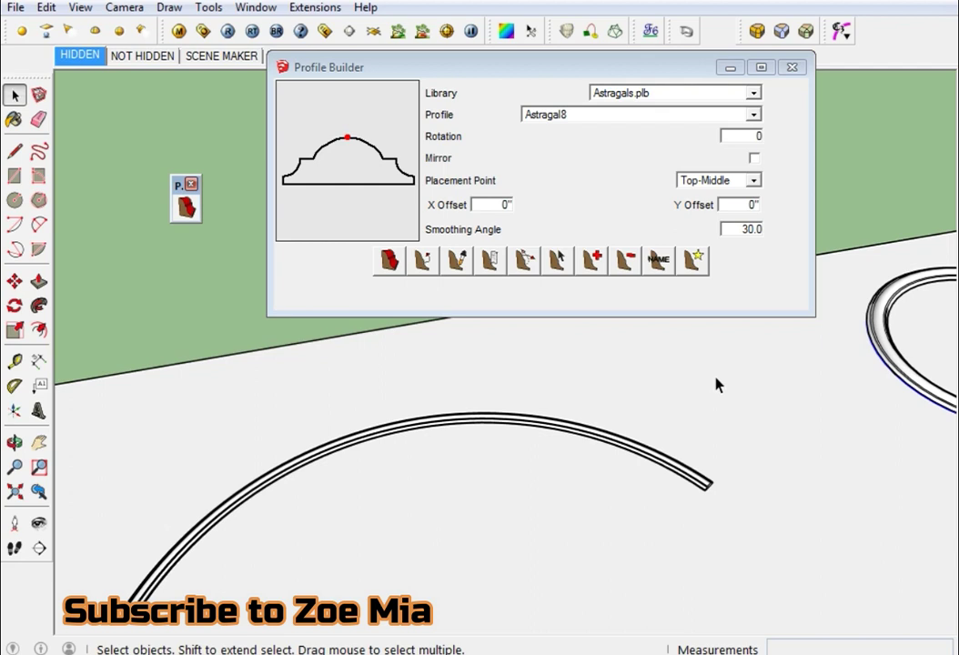
# Draw a straight path line across the ground face.
pyautogui.scroll(-3, 717, 385)
pyautogui.scroll(3, 290, 413)
pyautogui.scroll(3, 344, 403)
pyautogui.press('l')
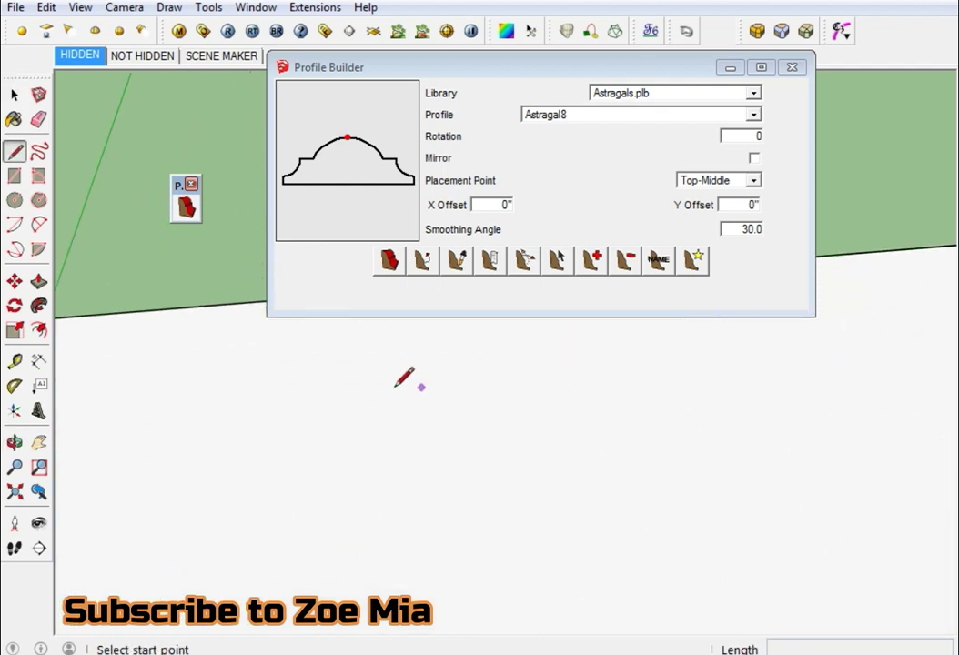
pyautogui.click(194, 387)
pyautogui.click(586, 359)
pyautogui.press('space')
pyautogui.moveTo(537, 398); pyautogui.dragTo(546, 424, button='middle')
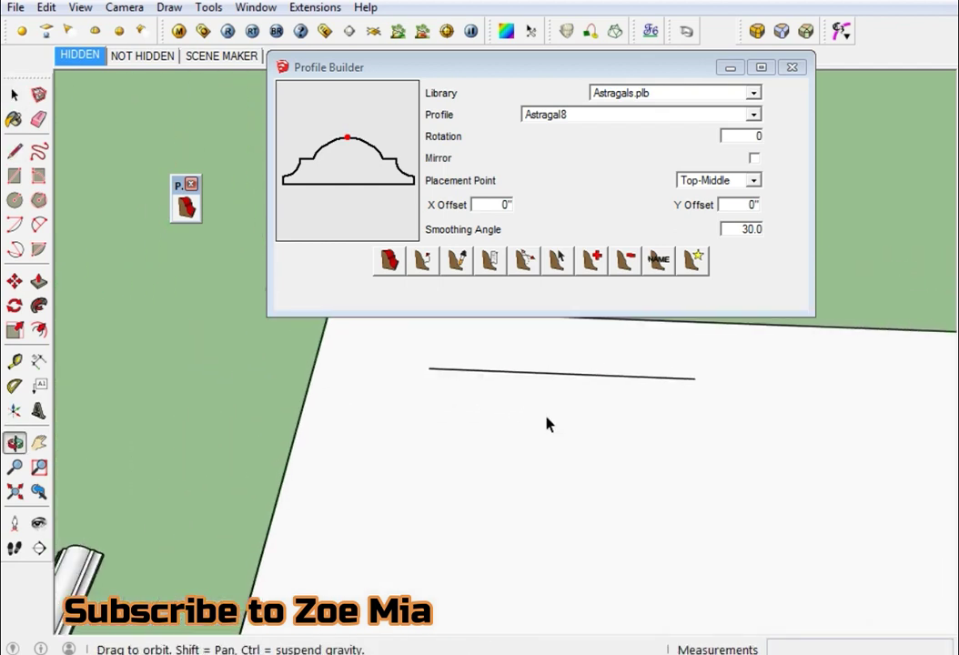
# Set the X offset to 5 and build Astragal8 along the line, keeping its direction.
pyautogui.doubleClick(491, 208)
pyautogui.write('5')
pyautogui.press('Return')
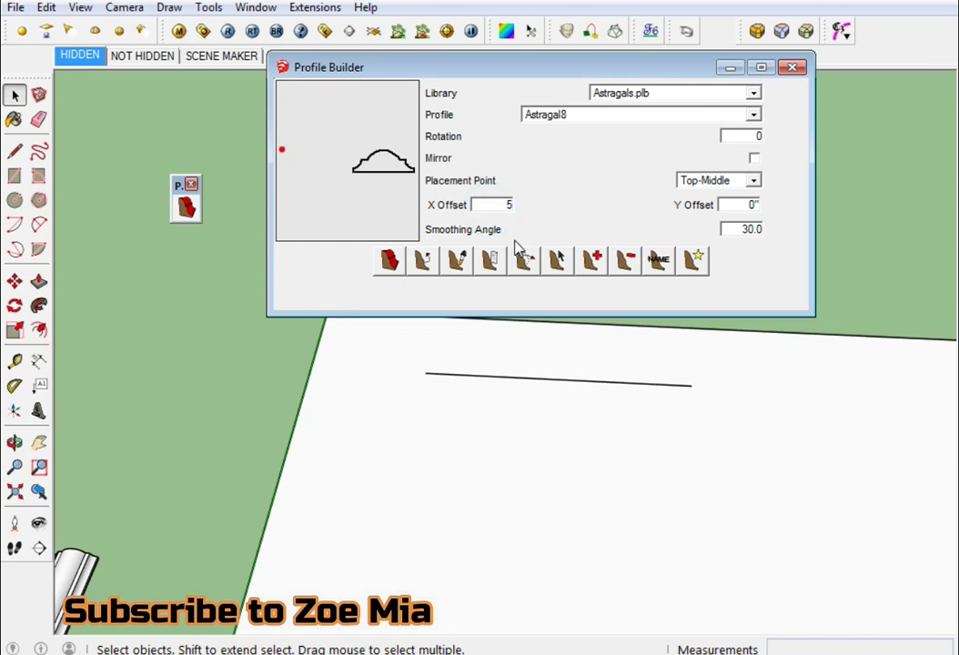
pyautogui.click(482, 380)
pyautogui.click(424, 263)
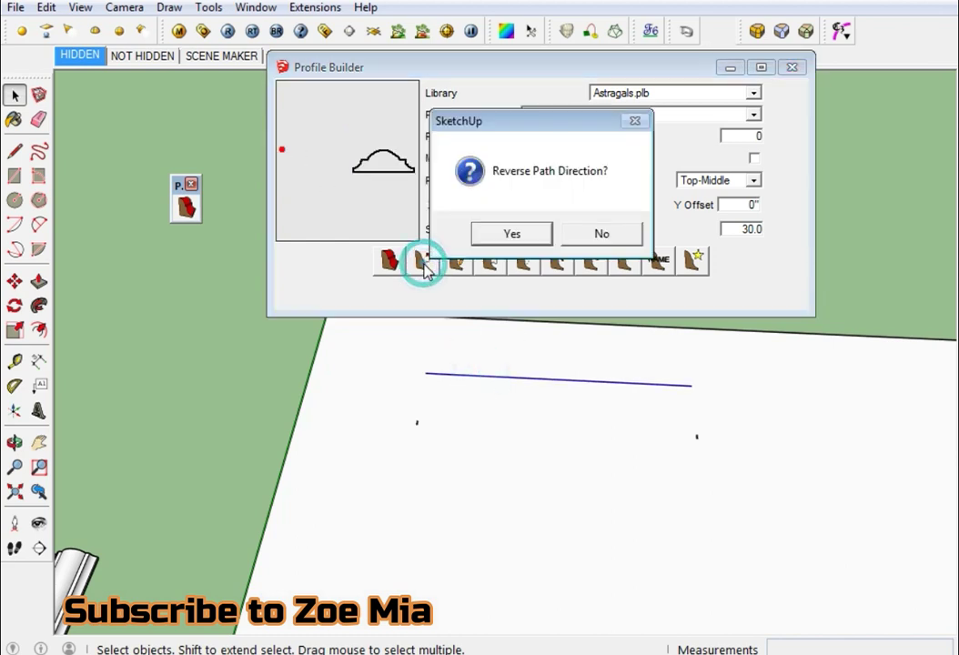
pyautogui.click(603, 235)
pyautogui.moveTo(528, 333)
pyautogui.mouseDown(button='middle')
pyautogui.moveTo(524, 419)
pyautogui.moveTo(523, 289)
pyautogui.mouseUp(button='middle')
pyautogui.moveTo(536, 443)
pyautogui.mouseDown(button='middle')
pyautogui.moveTo(631, 391)
pyautogui.moveTo(572, 358)
pyautogui.mouseUp(button='middle')
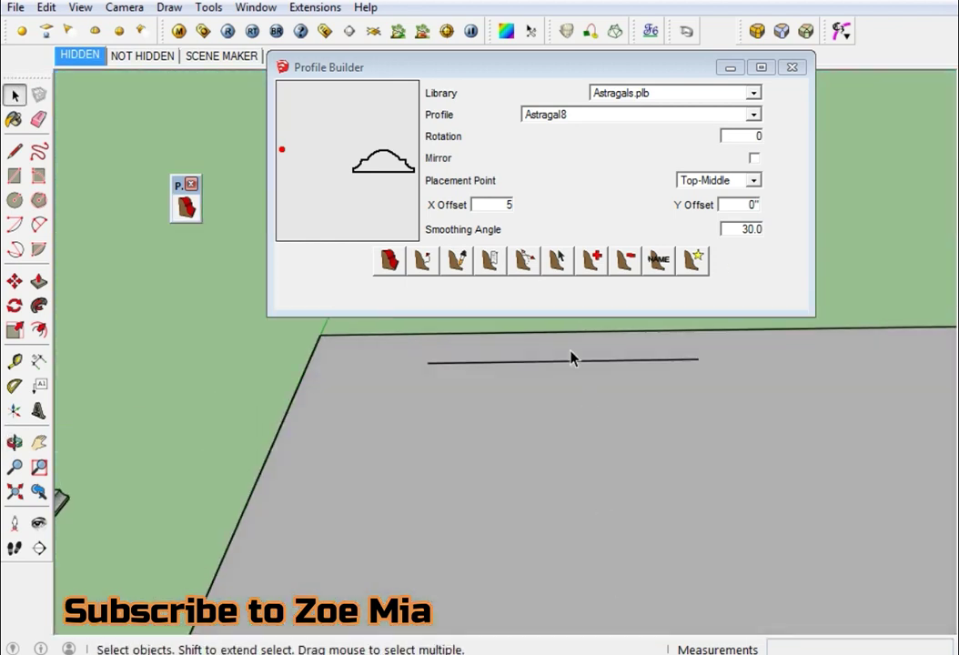
# Set the profile's placement point to Bottom-Left.
pyautogui.click(753, 182)
pyautogui.click(728, 294)
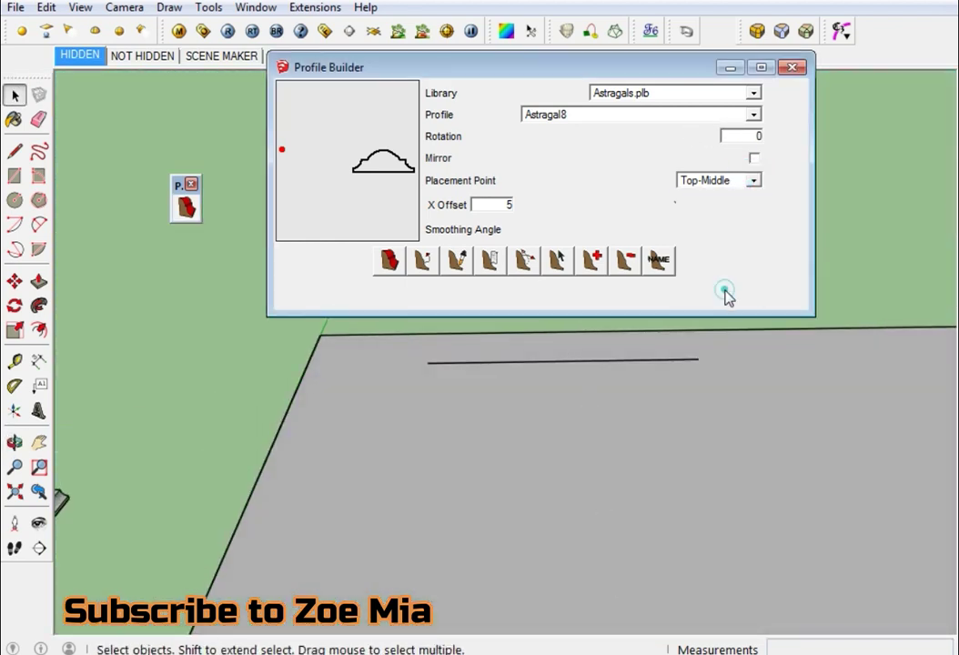
pyautogui.click(717, 180)
# Build the Astragal8 moulding along the line with Bottom-Middle placement and reversed path.
pyautogui.click(735, 273)
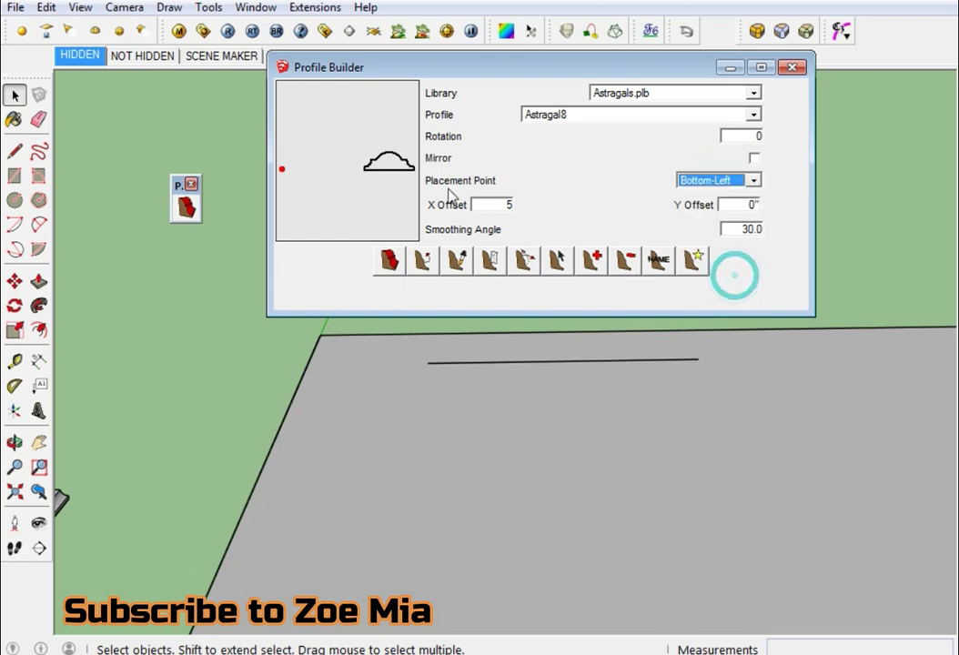
pyautogui.click(753, 181)
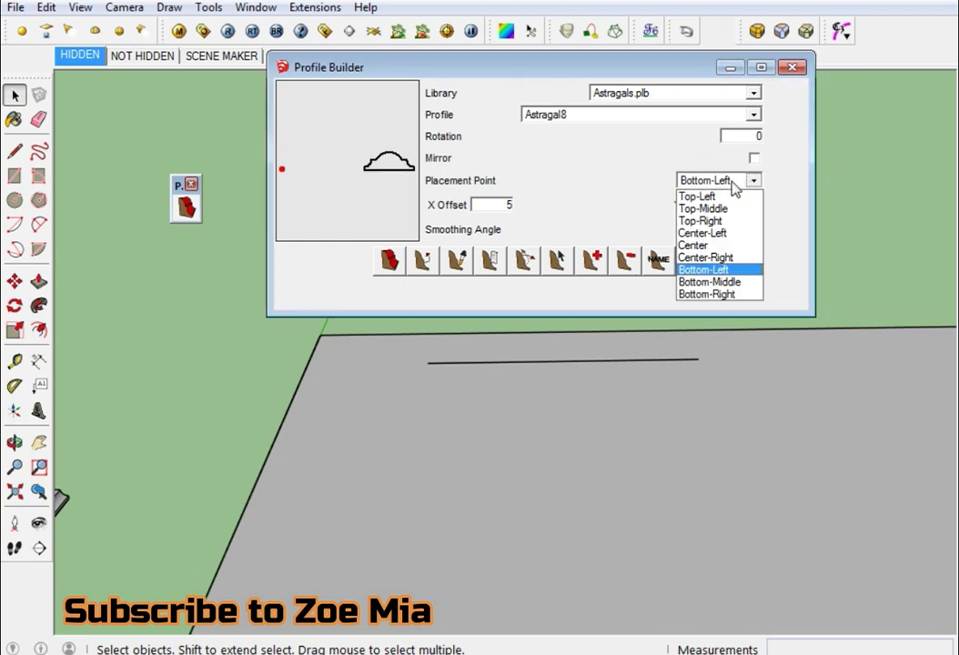
pyautogui.click(747, 277)
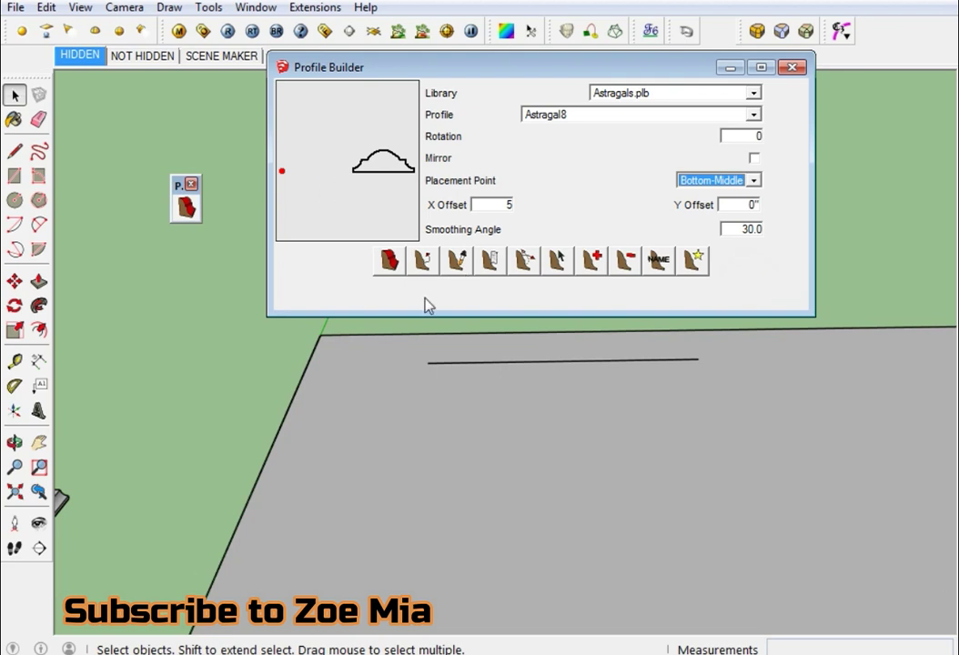
pyautogui.click(530, 360)
pyautogui.click(528, 362)
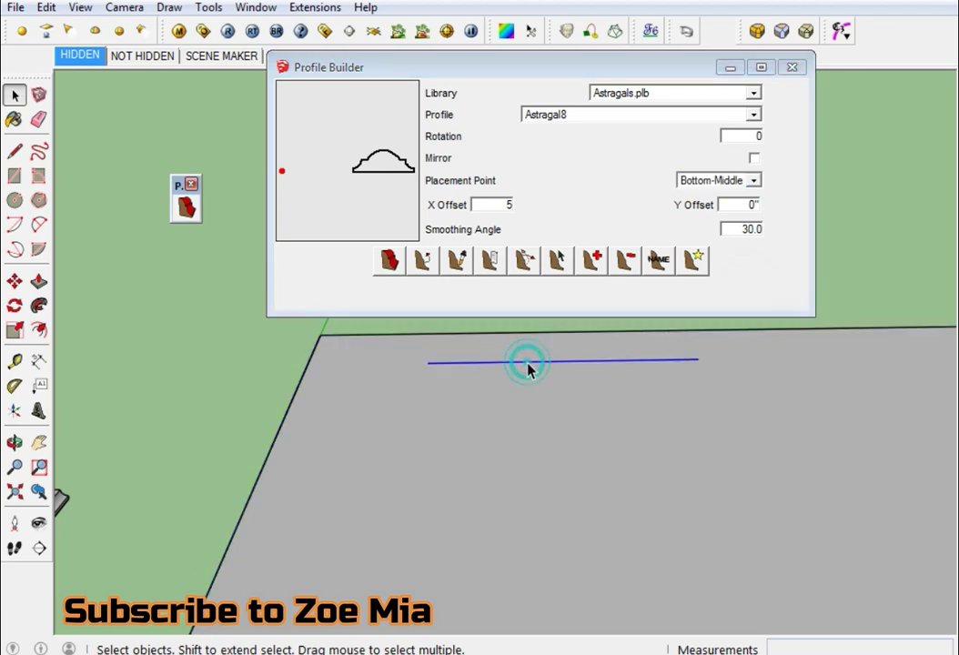
pyautogui.click(423, 261)
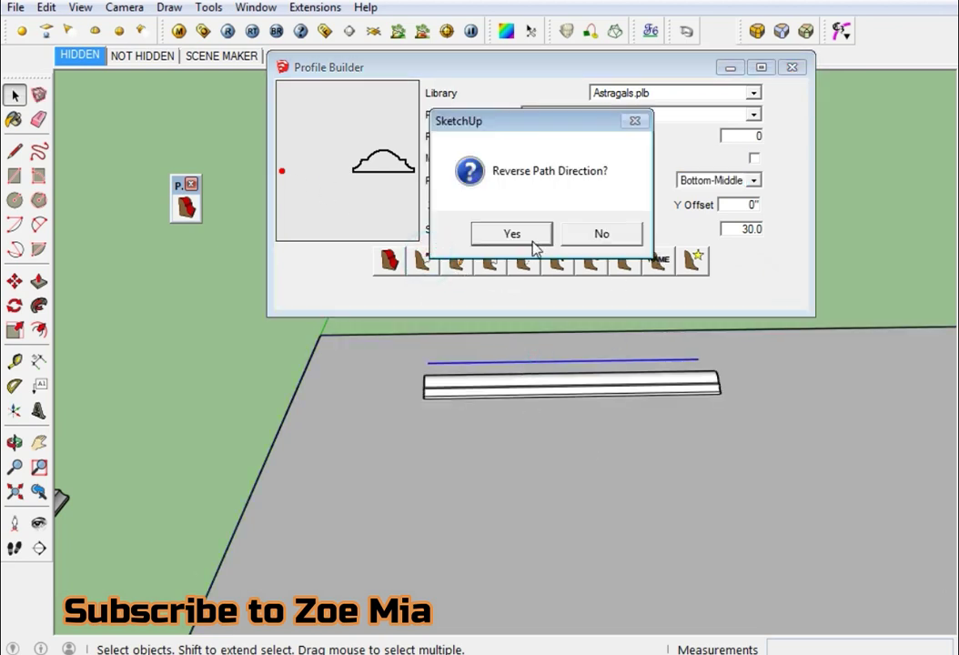
pyautogui.click(585, 236)
pyautogui.moveTo(427, 489); pyautogui.dragTo(682, 462, button='middle')
pyautogui.scroll(3, 682, 462)
pyautogui.moveTo(747, 471); pyautogui.dragTo(409, 351, button='middle')
# Measure the moulding's 5-inch offset from the path line with Tape Measure.
pyautogui.press('t')
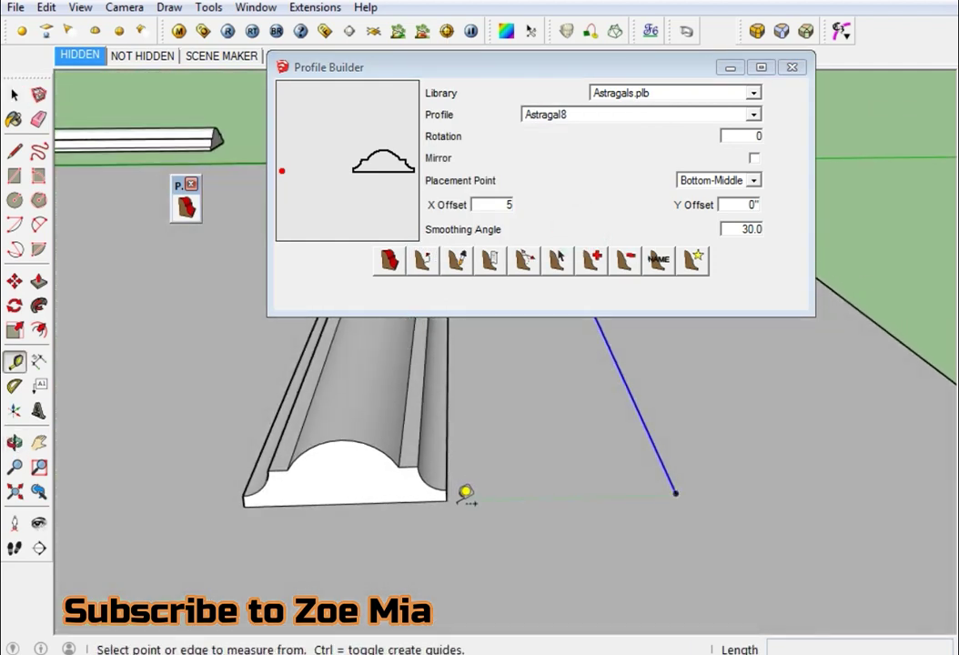
pyautogui.click(445, 498)
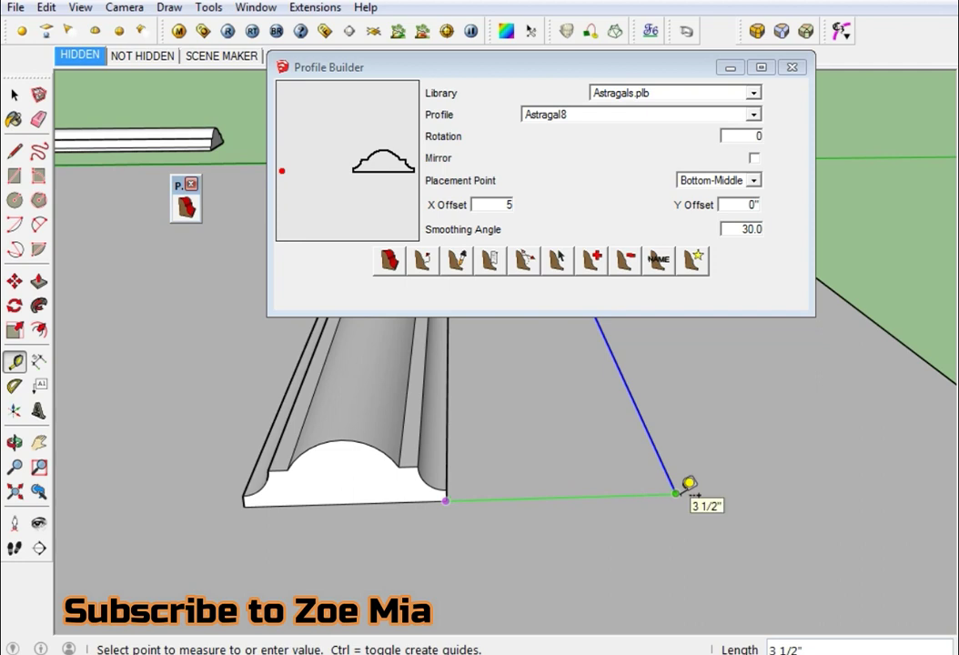
pyautogui.click(675, 494)
pyautogui.click(675, 494)
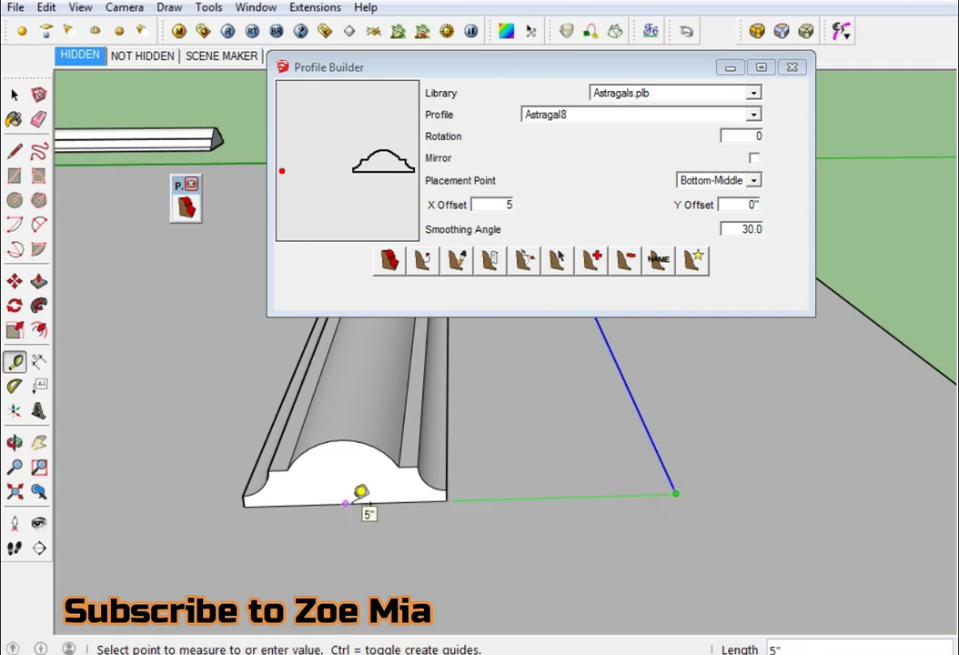
pyautogui.press('space')
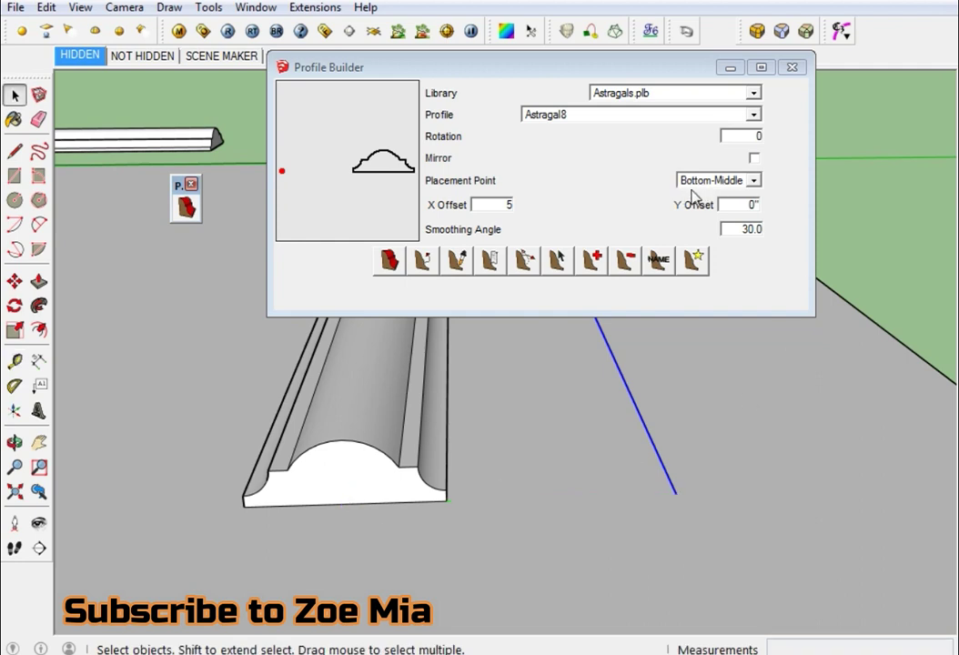
pyautogui.click(719, 182)
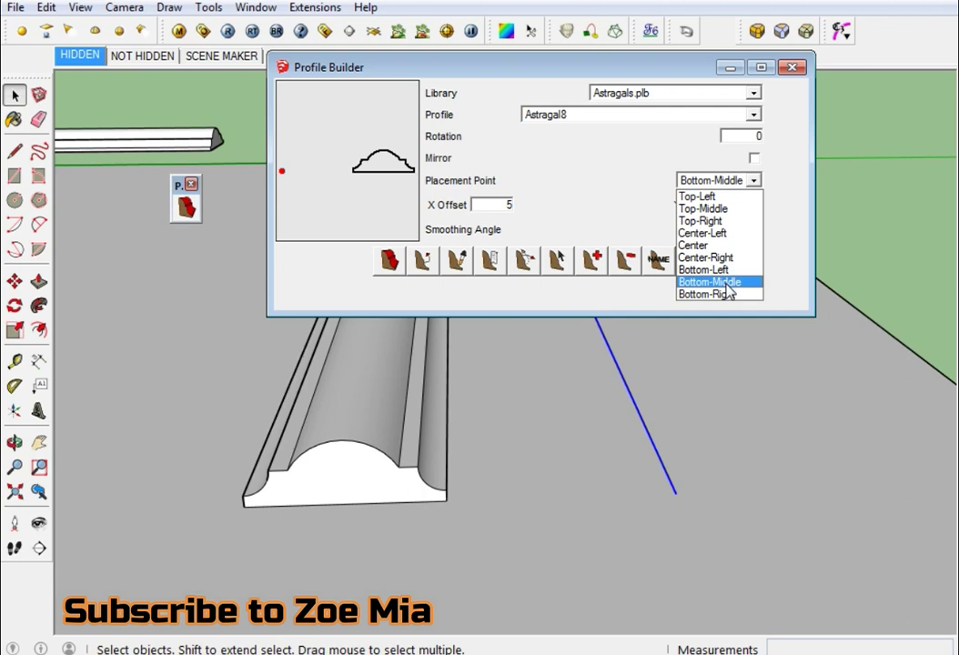
# Switch the placement point to Bottom-Left and rebuild the molding along the path line.
pyautogui.click(718, 270)
pyautogui.click(342, 440)
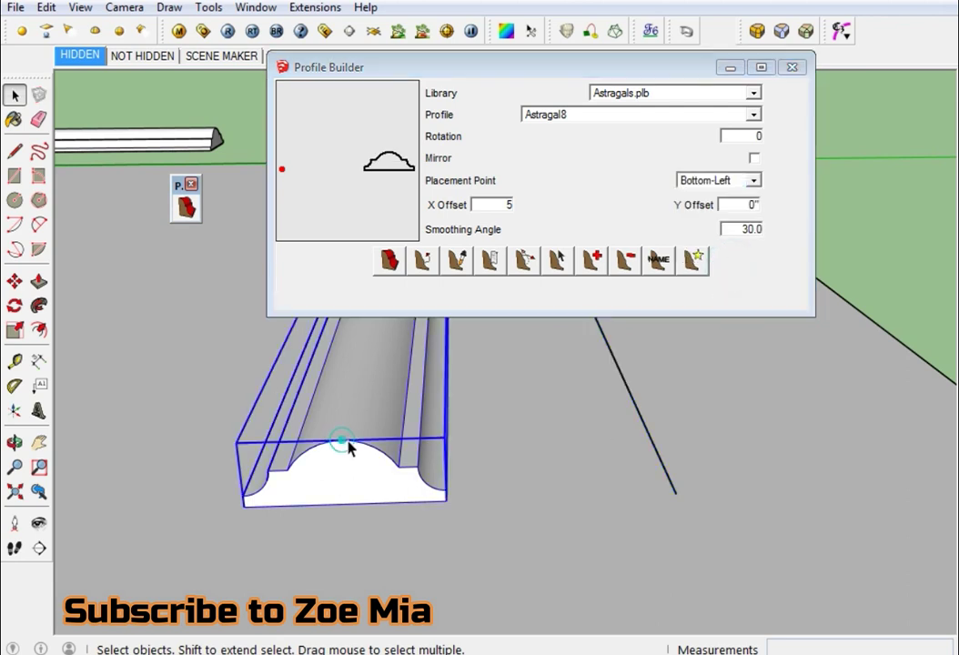
pyautogui.press('Delete')
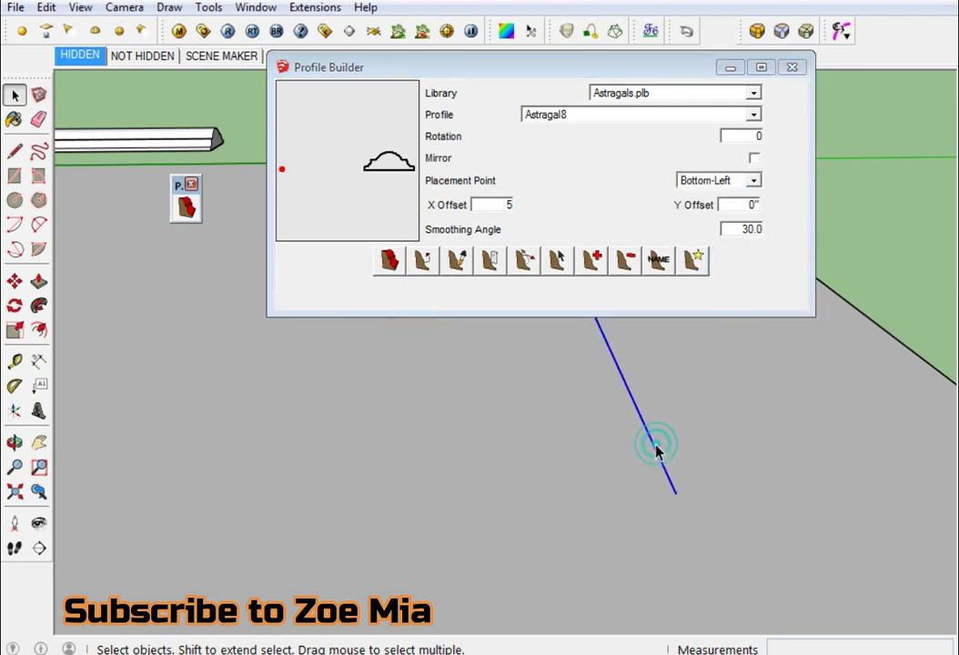
pyautogui.click(421, 262)
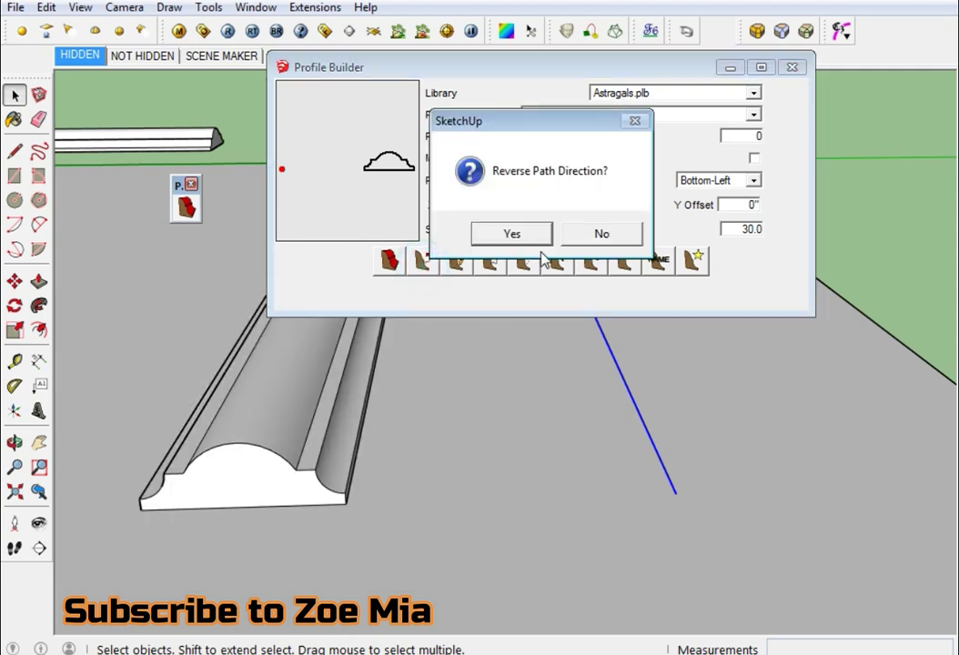
pyautogui.click(582, 234)
# Measure the rebuilt molding's 5-inch offset with the Tape Measure.
pyautogui.press('t')
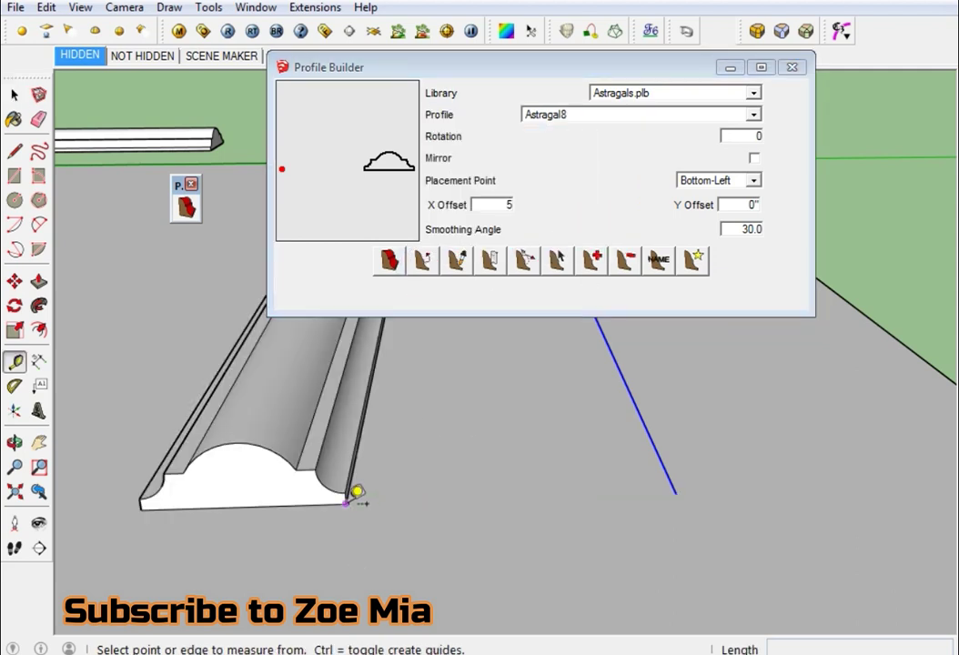
pyautogui.click(347, 502)
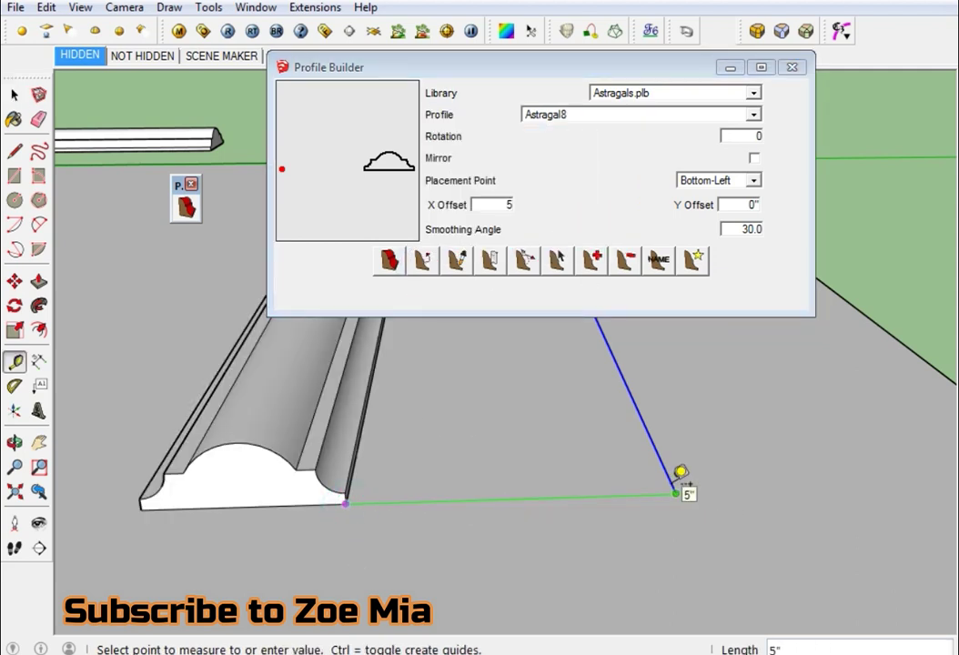
pyautogui.press('space')
pyautogui.click(746, 203)
pyautogui.click(767, 255)
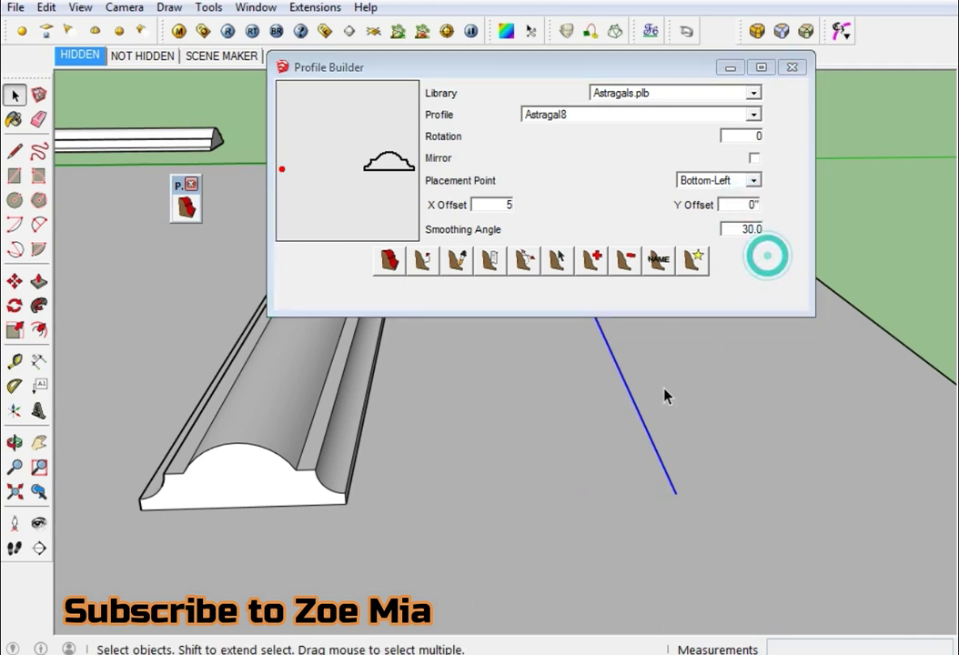
pyautogui.scroll(-3, 657, 511)
pyautogui.scroll(-2, 633, 565)
pyautogui.moveTo(633, 565)
pyautogui.mouseDown(button='middle')
pyautogui.moveTo(536, 466)
pyautogui.moveTo(558, 541)
pyautogui.moveTo(530, 460)
pyautogui.moveTo(690, 345)
pyautogui.mouseUp(button='middle')
# Delete the offset molding and reset the X offset to 0.
pyautogui.click(559, 541)
pyautogui.scroll(3, 558, 542)
pyautogui.scroll(2, 558, 541)
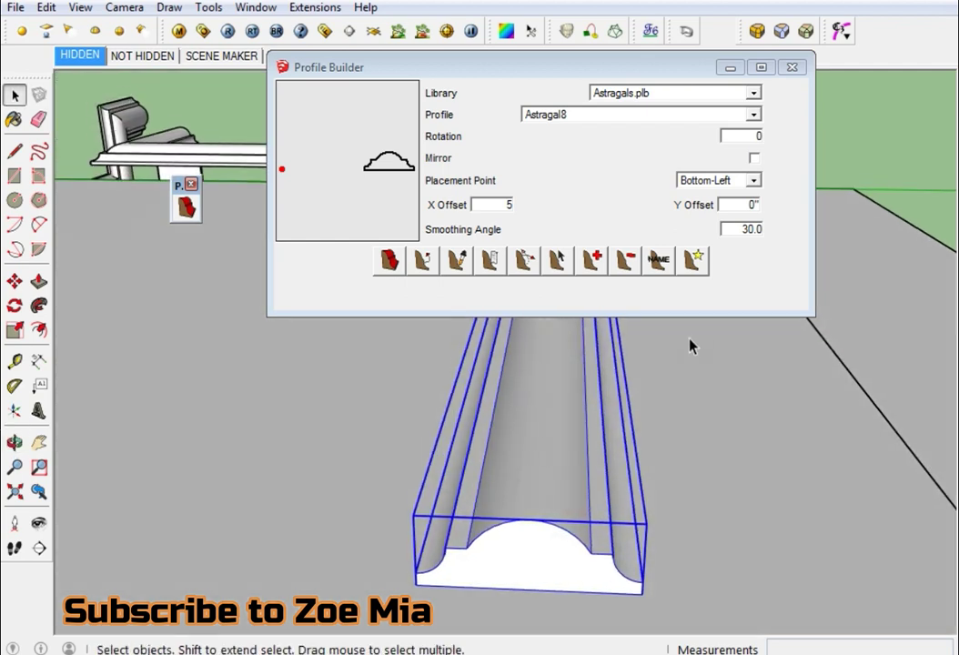
pyautogui.press('Delete')
pyautogui.press('BackSpace')
pyautogui.write('0')
pyautogui.press('Return')
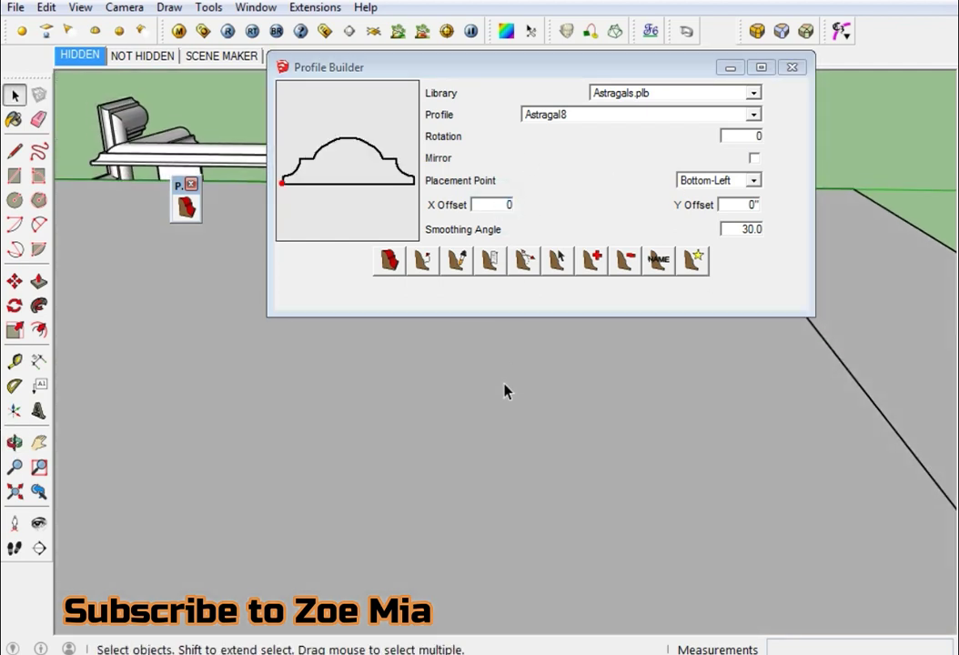
# Choose a profile library and select the L-angle profile in Profile Builder.
pyautogui.click(754, 159)
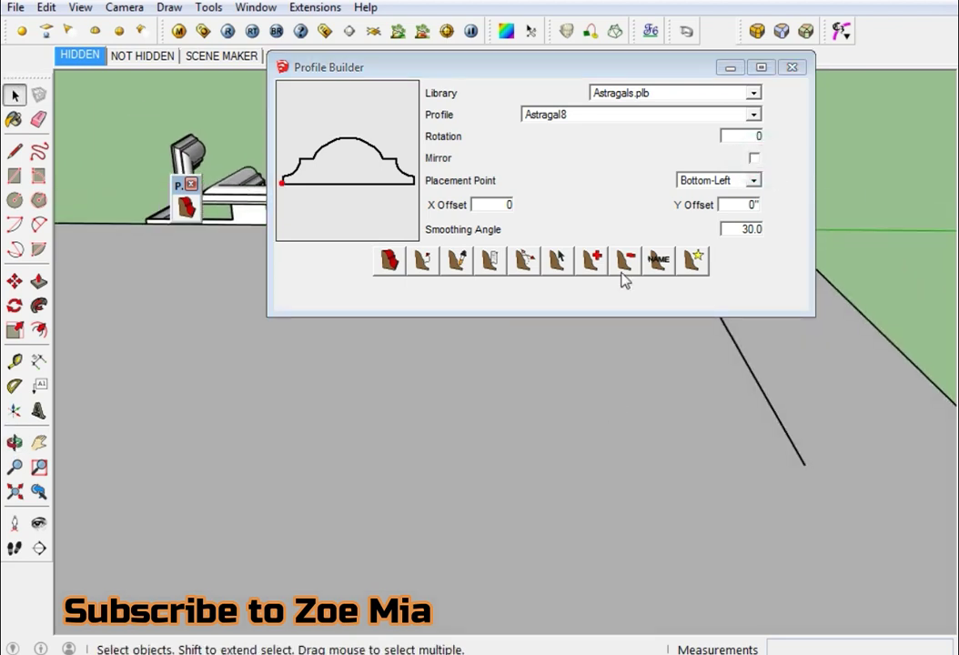
pyautogui.click(637, 92)
pyautogui.click(628, 122)
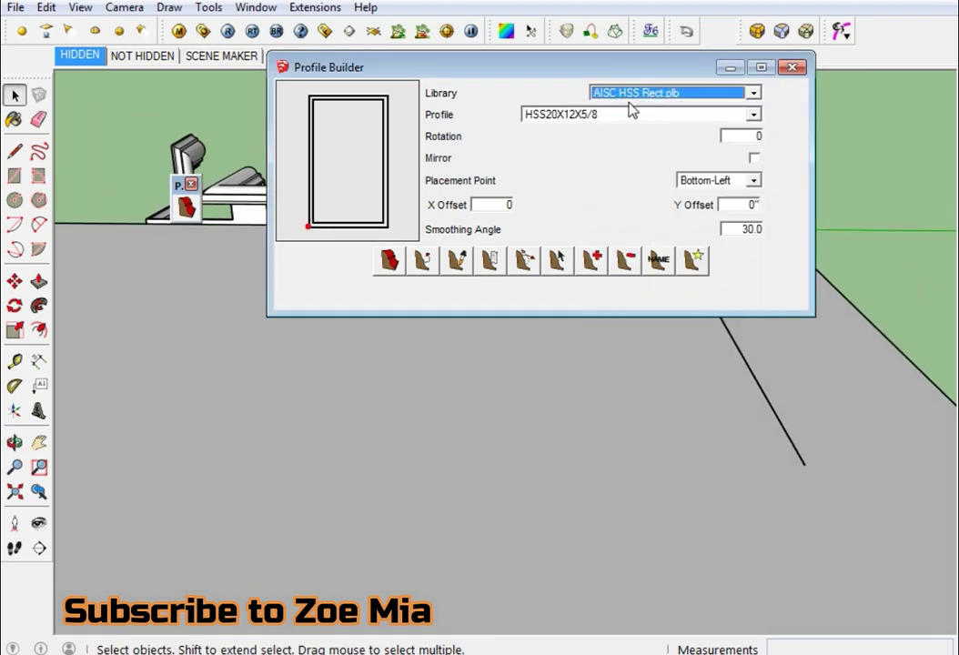
pyautogui.scroll(-1, 618, 111)
pyautogui.scroll(-1, 607, 118)
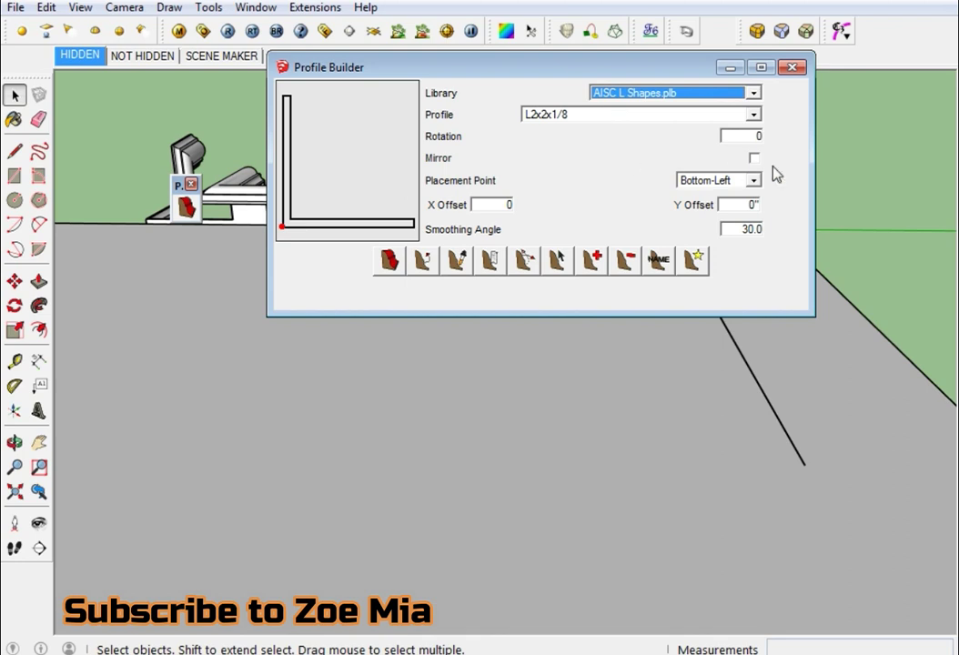
pyautogui.click(297, 435)
# Build one plain L-angle member on the face, then a mirrored one beside it.
pyautogui.click(394, 271)
pyautogui.click(574, 375)
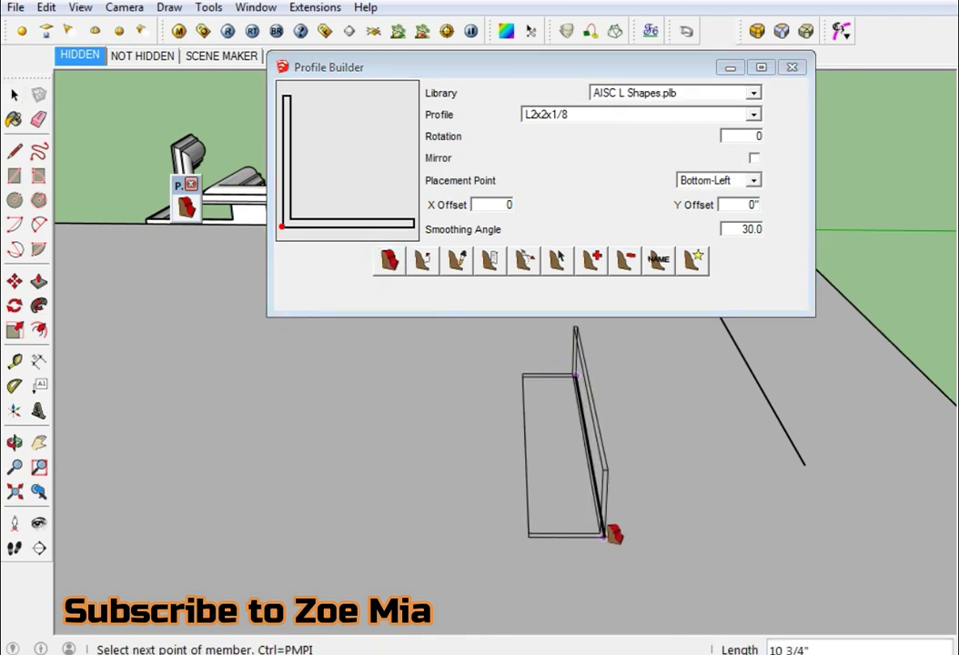
pyautogui.click(585, 520)
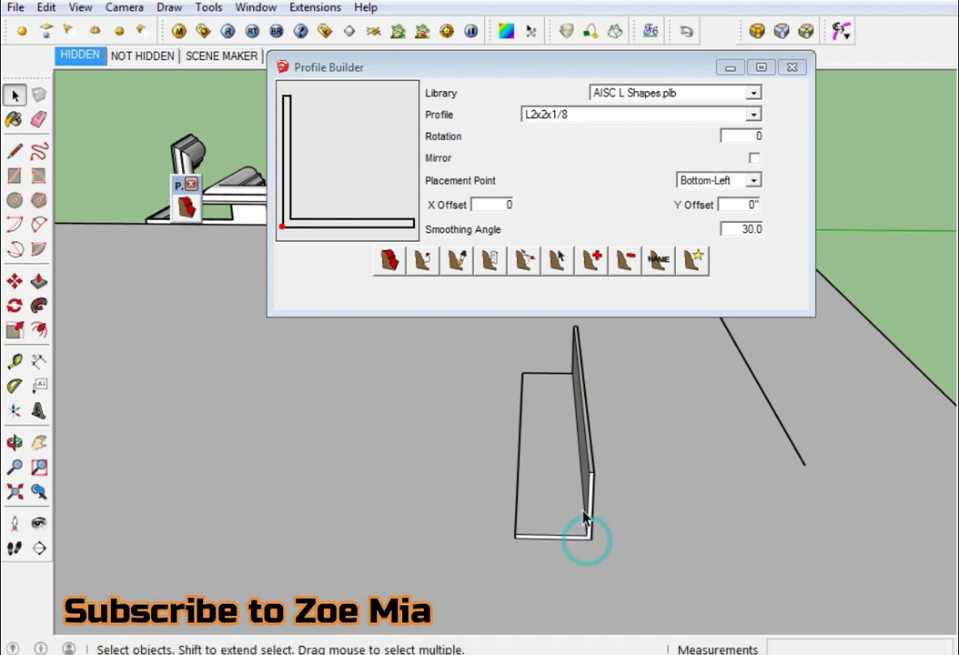
pyautogui.click(753, 157)
pyautogui.click(389, 261)
pyautogui.click(386, 362)
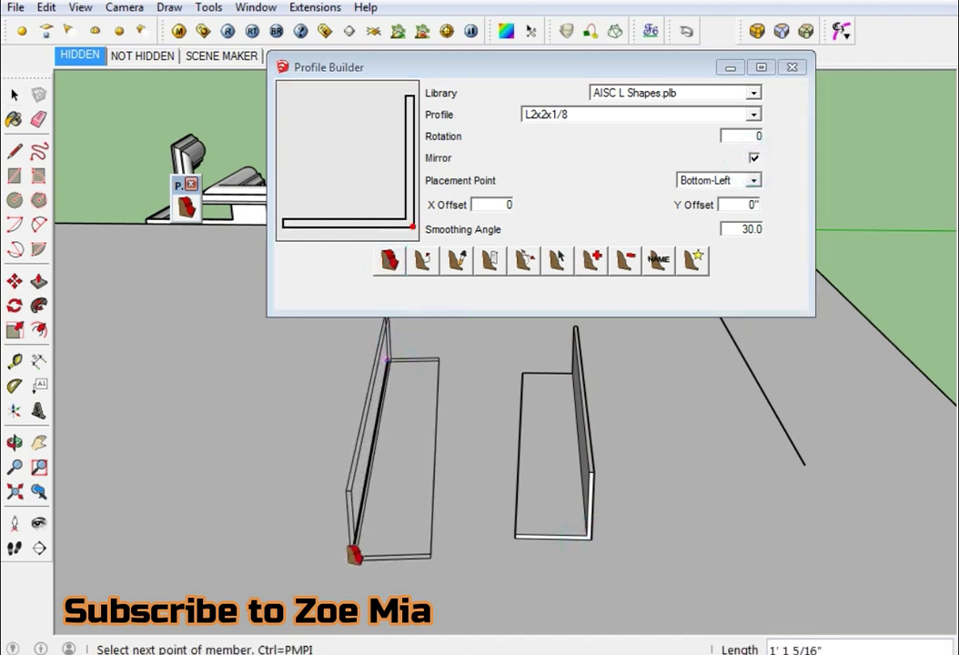
pyautogui.click(313, 551)
# Erase both L-angle members with the Eraser and return to Select.
pyautogui.moveTo(390, 567)
pyautogui.mouseDown(button='middle')
pyautogui.moveTo(574, 399)
pyautogui.moveTo(605, 473)
pyautogui.moveTo(508, 563)
pyautogui.moveTo(535, 563)
pyautogui.mouseUp(button='middle')
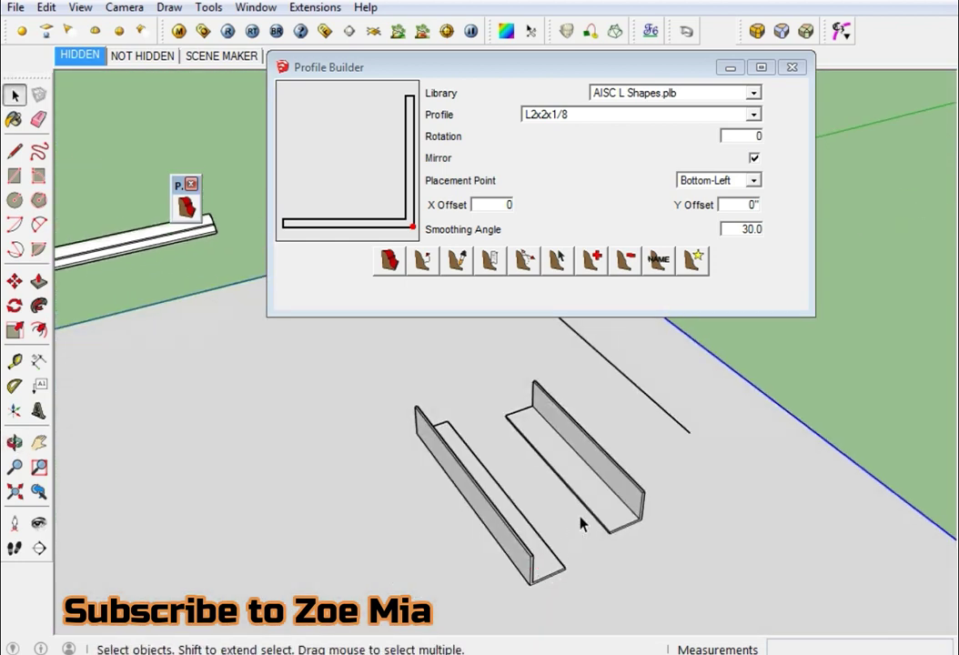
pyautogui.press('e')
pyautogui.moveTo(499, 560); pyautogui.dragTo(601, 514)
pyautogui.moveTo(602, 514)
pyautogui.mouseDown(button='middle')
pyautogui.moveTo(622, 467)
pyautogui.moveTo(609, 435)
pyautogui.moveTo(595, 507)
pyautogui.moveTo(831, 428)
pyautogui.moveTo(412, 304)
pyautogui.mouseUp(button='middle')
pyautogui.press('space')
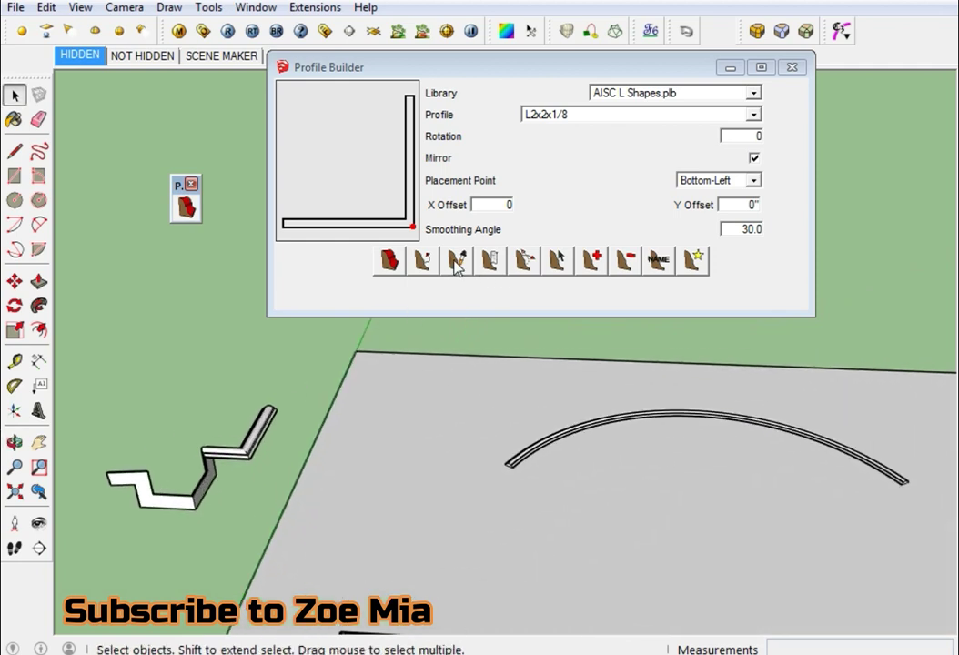
# Select the rectangular frame's moulding and read its profile into Profile Builder.
pyautogui.scroll(3, 460, 496)
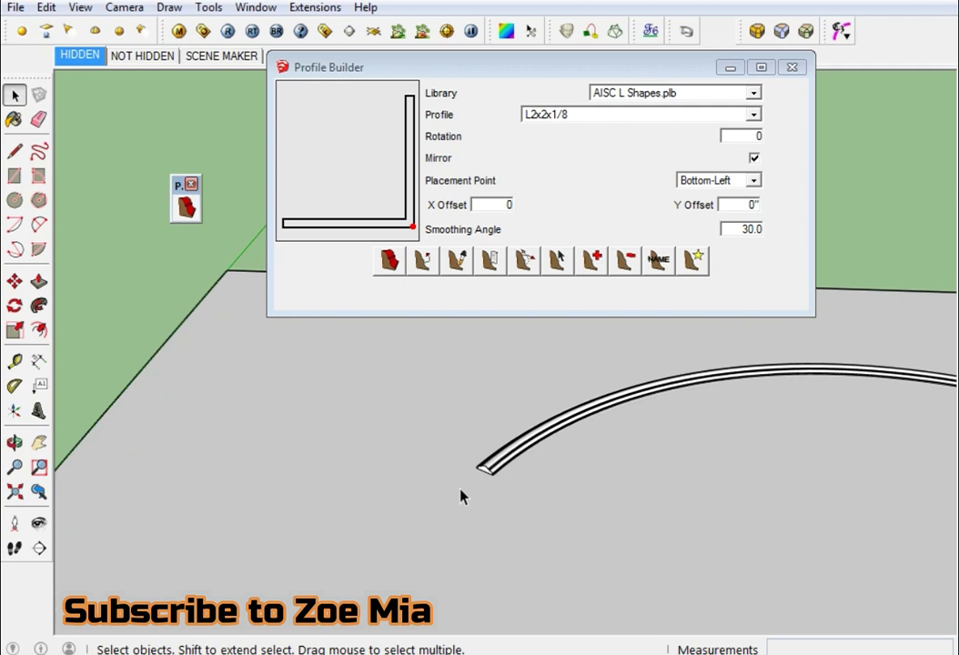
pyautogui.scroll(3, 511, 460)
pyautogui.click(540, 428)
pyautogui.scroll(2, 564, 450)
pyautogui.scroll(-2, 581, 466)
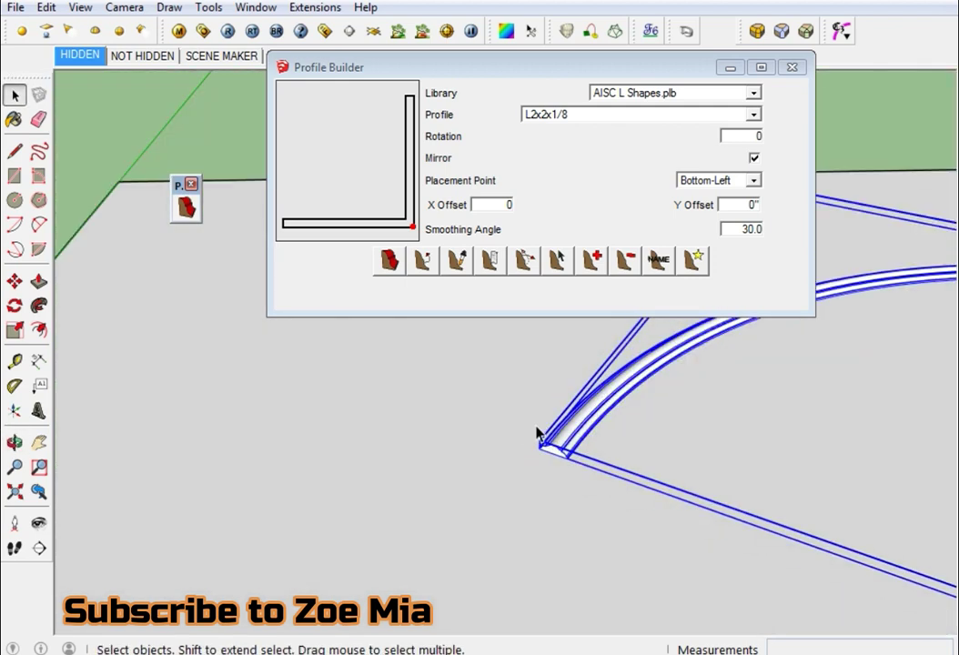
pyautogui.scroll(-3, 539, 438)
pyautogui.moveTo(526, 445); pyautogui.dragTo(454, 399, button='middle')
pyautogui.scroll(3, 482, 491)
pyautogui.moveTo(482, 491); pyautogui.dragTo(482, 264, button='middle')
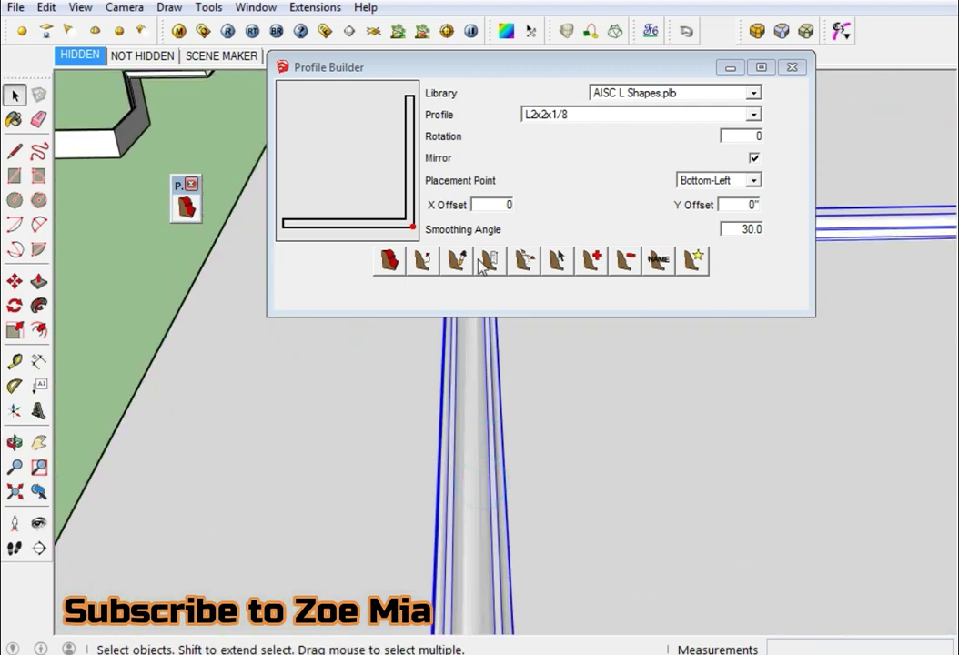
pyautogui.click(457, 260)
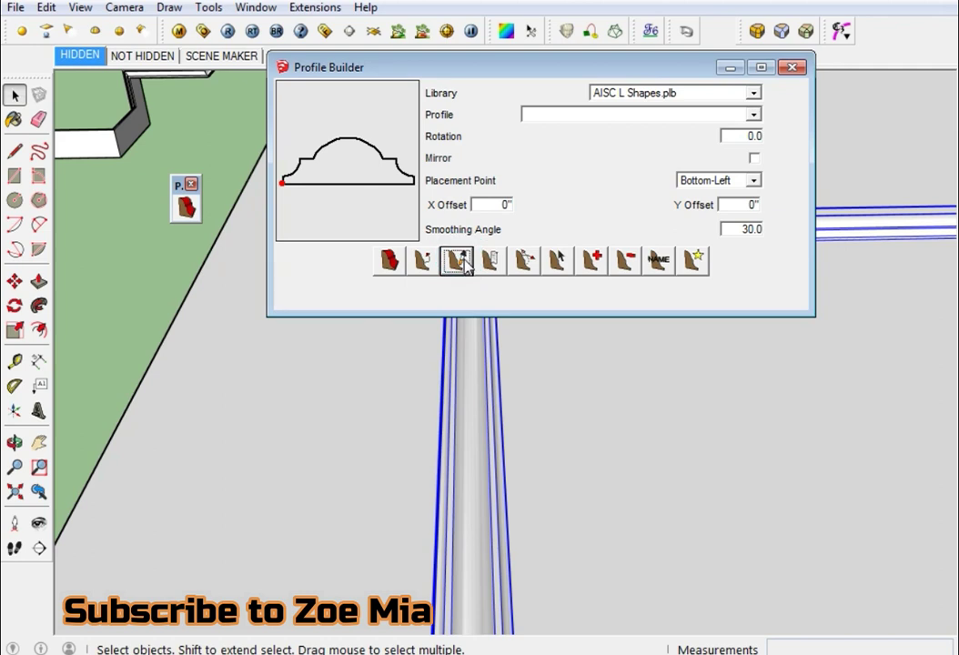
pyautogui.moveTo(464, 481)
pyautogui.mouseDown(button='middle')
pyautogui.moveTo(501, 353)
pyautogui.moveTo(467, 392)
pyautogui.moveTo(482, 361)
pyautogui.mouseUp(button='middle')
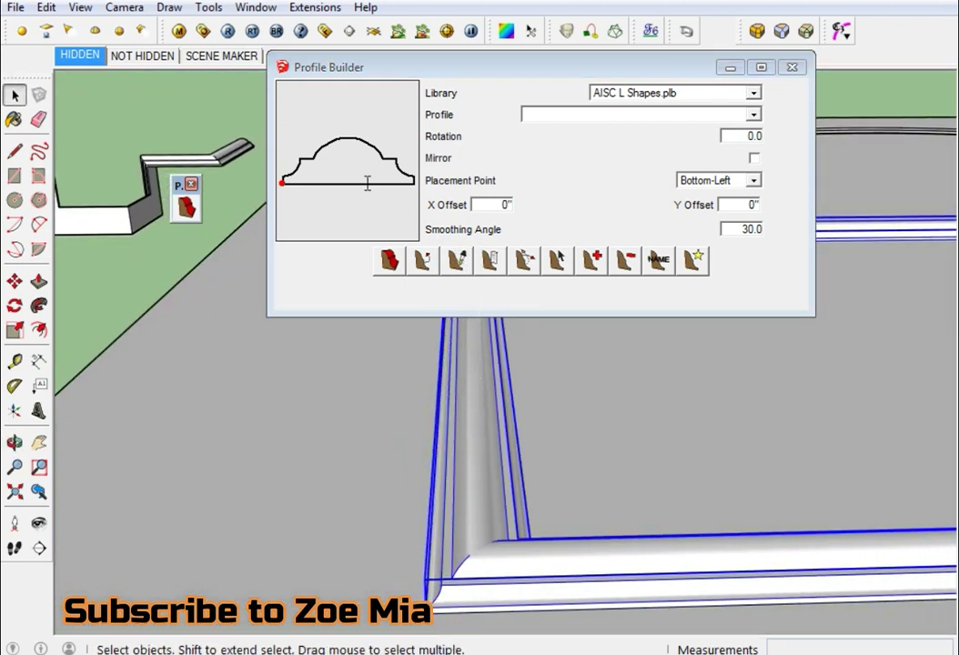
# Switch to the Chair Rails library and reload the frame moulding's domed profile, dismissing the no-member alert.
pyautogui.click(679, 92)
pyautogui.click(642, 291)
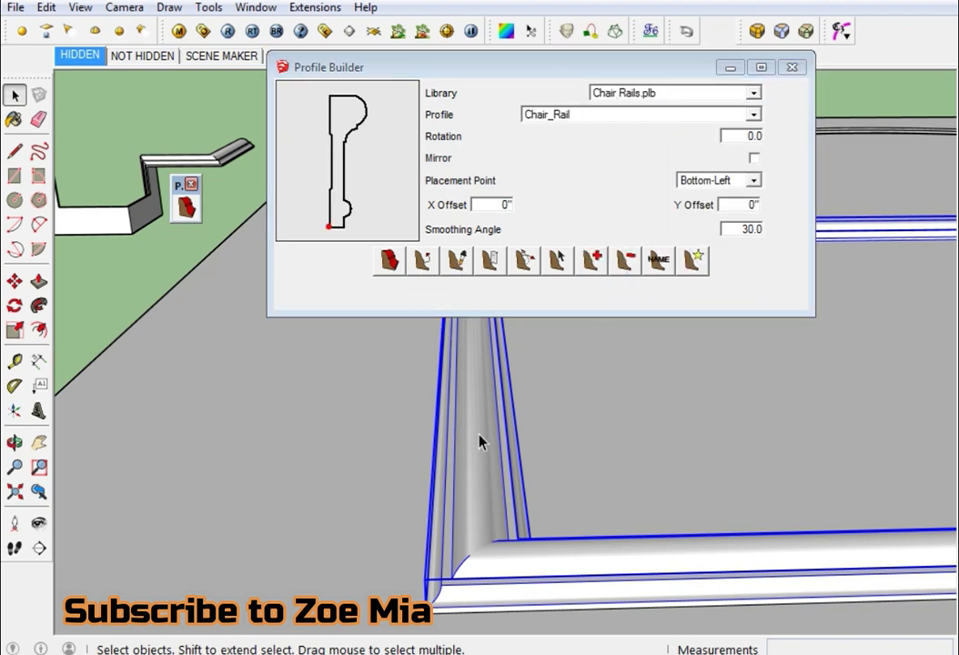
pyautogui.click(88, 294)
pyautogui.click(456, 264)
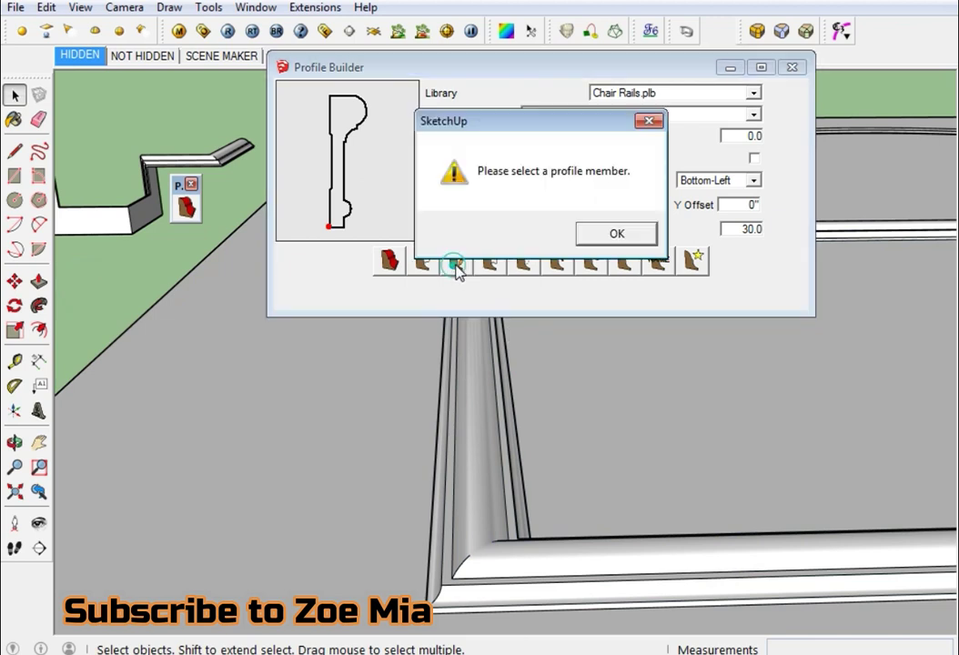
pyautogui.click(616, 233)
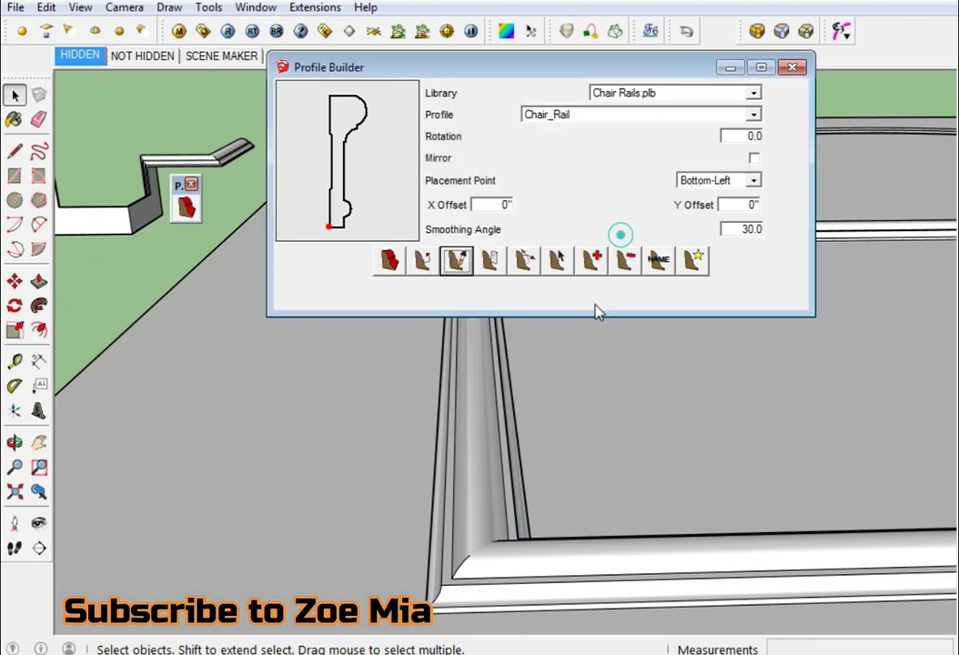
pyautogui.click(498, 467)
pyautogui.click(457, 262)
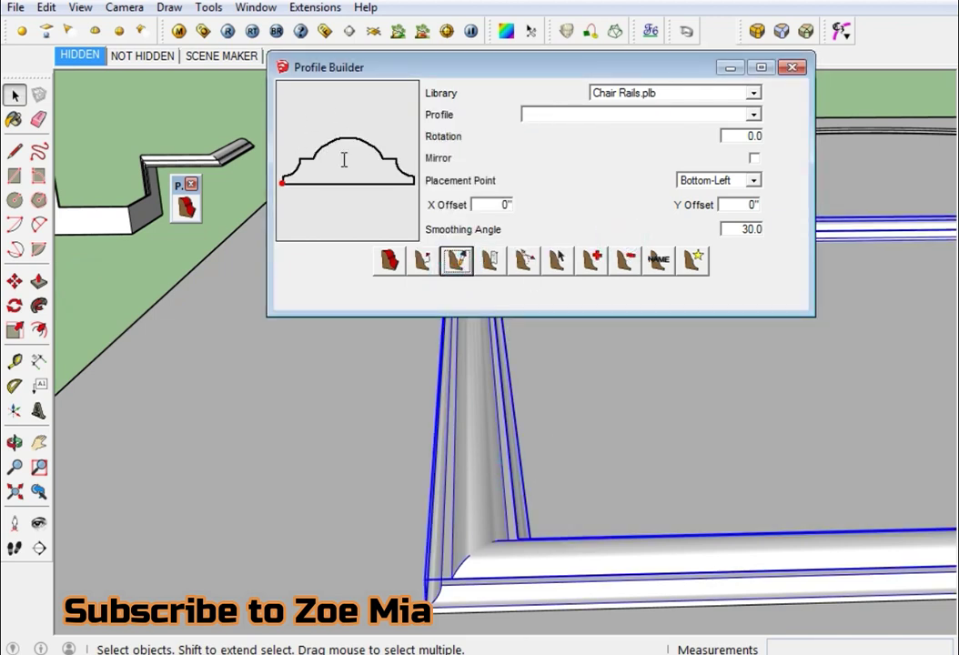
pyautogui.scroll(-5, 467, 496)
pyautogui.moveTo(560, 419)
pyautogui.mouseDown(button='middle')
pyautogui.moveTo(685, 491)
pyautogui.moveTo(745, 465)
pyautogui.moveTo(774, 512)
pyautogui.moveTo(582, 546)
pyautogui.mouseUp(button='middle')
# Select the room's baseboard moulding and read its profile.
pyautogui.press('space')
pyautogui.scroll(-3, 691, 474)
pyautogui.scroll(3, 573, 584)
pyautogui.scroll(3, 526, 379)
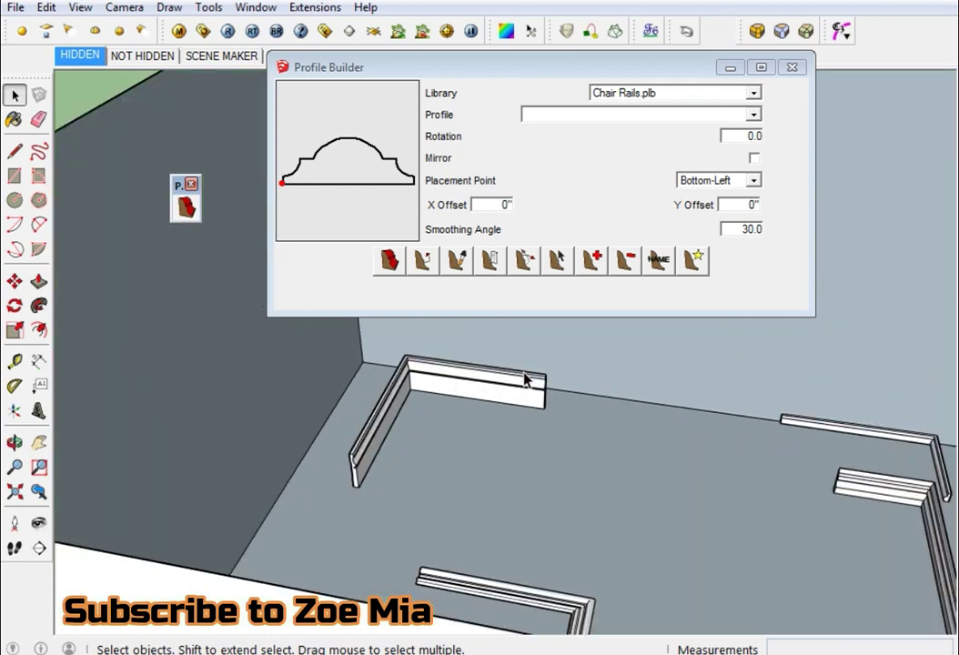
pyautogui.scroll(2, 529, 406)
pyautogui.click(530, 406)
pyautogui.click(456, 261)
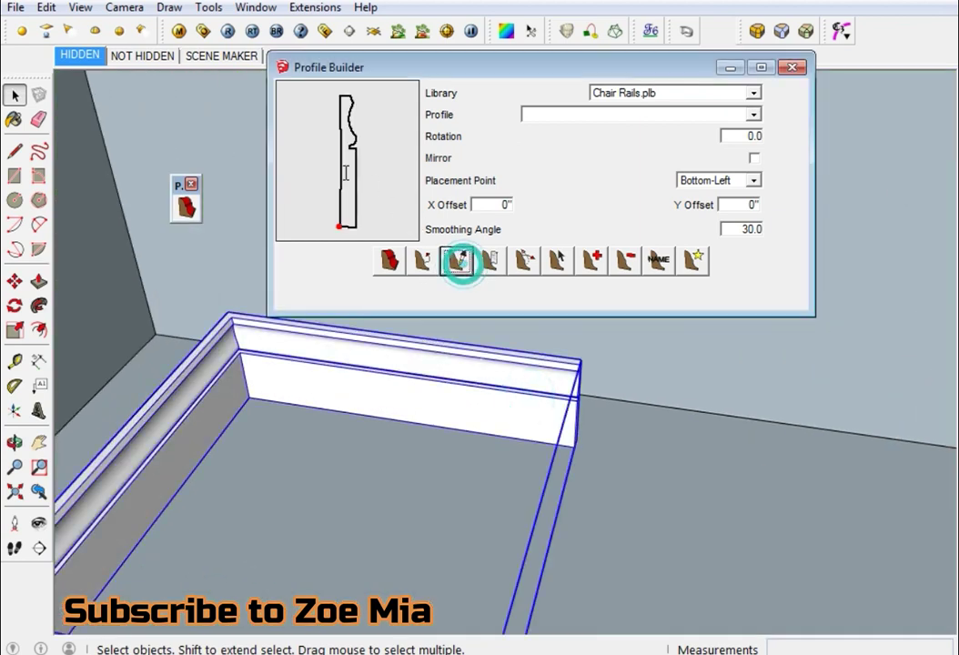
# Select the square frame and read its dome profile, undoing a stray change.
pyautogui.scroll(-5, 535, 466)
pyautogui.scroll(-3, 353, 441)
pyautogui.scroll(2, 353, 442)
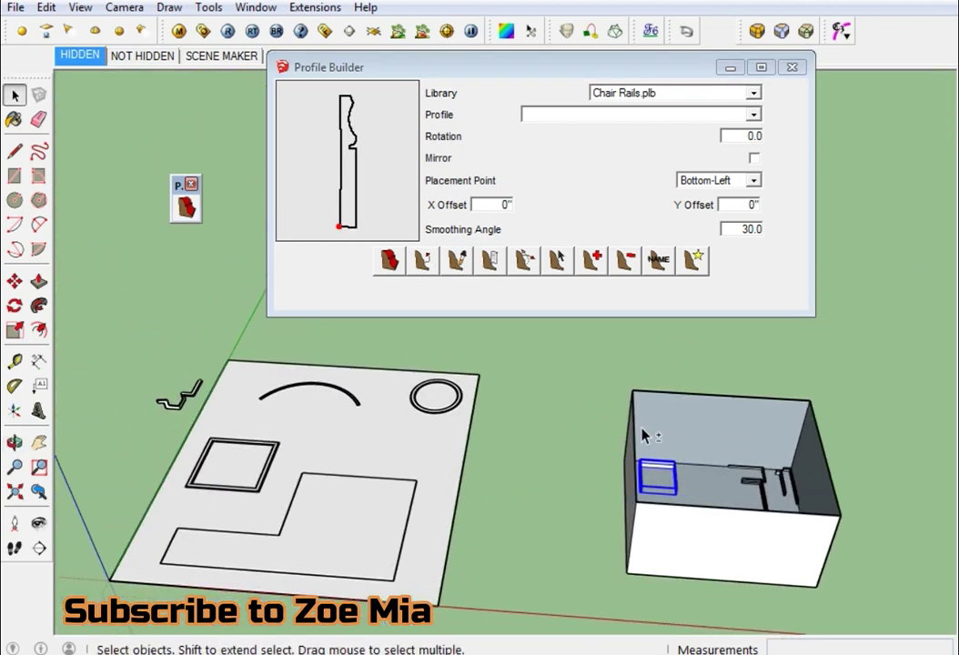
pyautogui.scroll(3, 197, 503)
pyautogui.scroll(2, 236, 514)
pyautogui.click(235, 514)
pyautogui.keyDown('shift'); pyautogui.moveTo(235, 514); pyautogui.dragTo(228, 507, button='middle'); pyautogui.keyUp('shift')
pyautogui.scroll(-3, 227, 507)
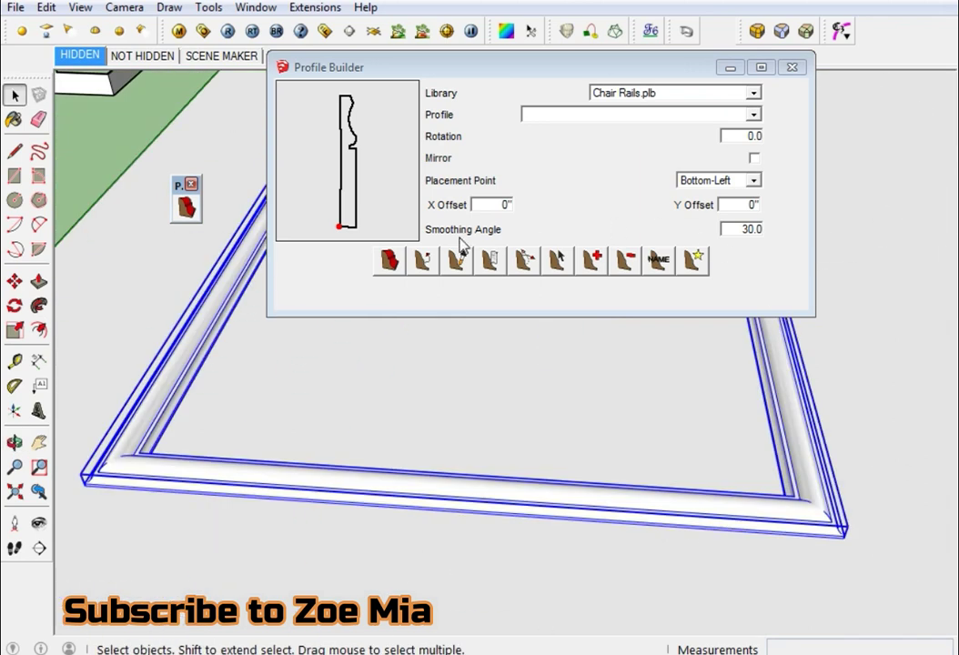
pyautogui.click(457, 261)
pyautogui.keyDown('shift'); pyautogui.moveTo(453, 334); pyautogui.dragTo(609, 582, button='middle'); pyautogui.keyUp('shift')
pyautogui.hotkey('ctrl', 'z')
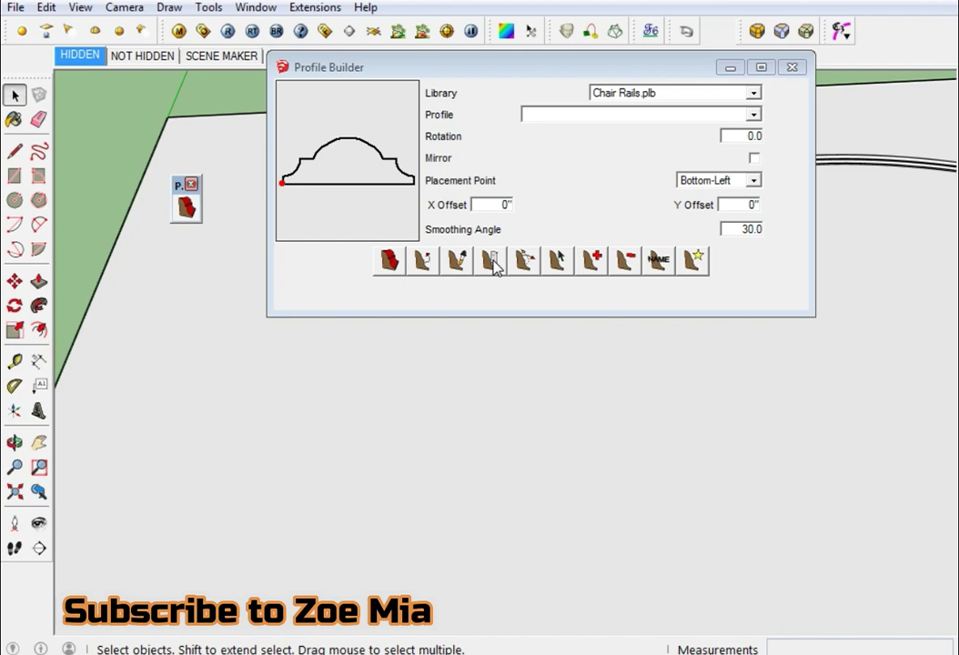
# Open Member Properties for the square frame and close it without applying.
pyautogui.click(492, 264)
pyautogui.scroll(2, 496, 450)
pyautogui.scroll(3, 438, 503)
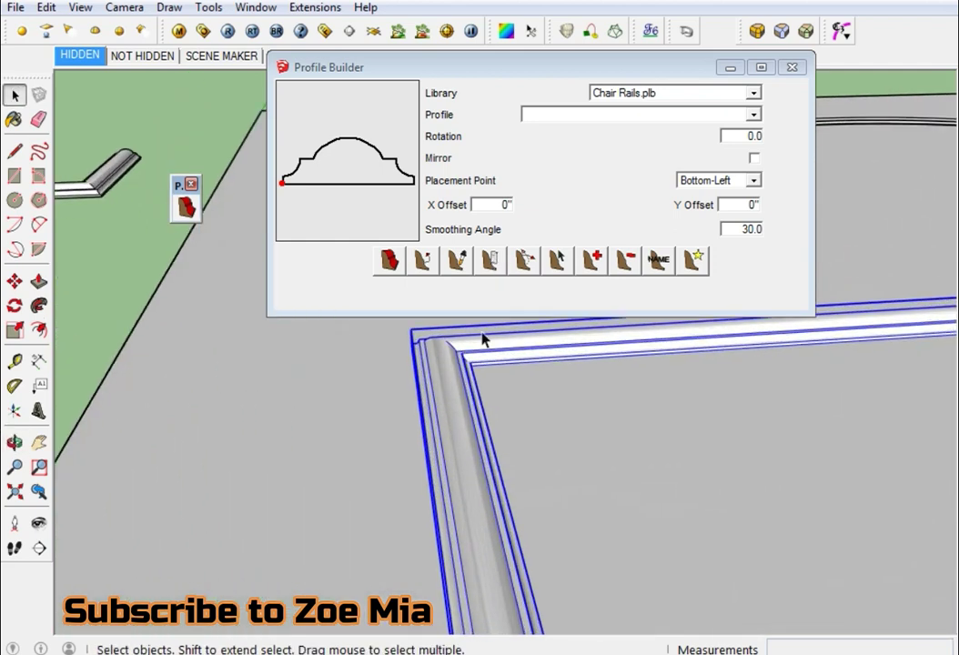
pyautogui.click(489, 266)
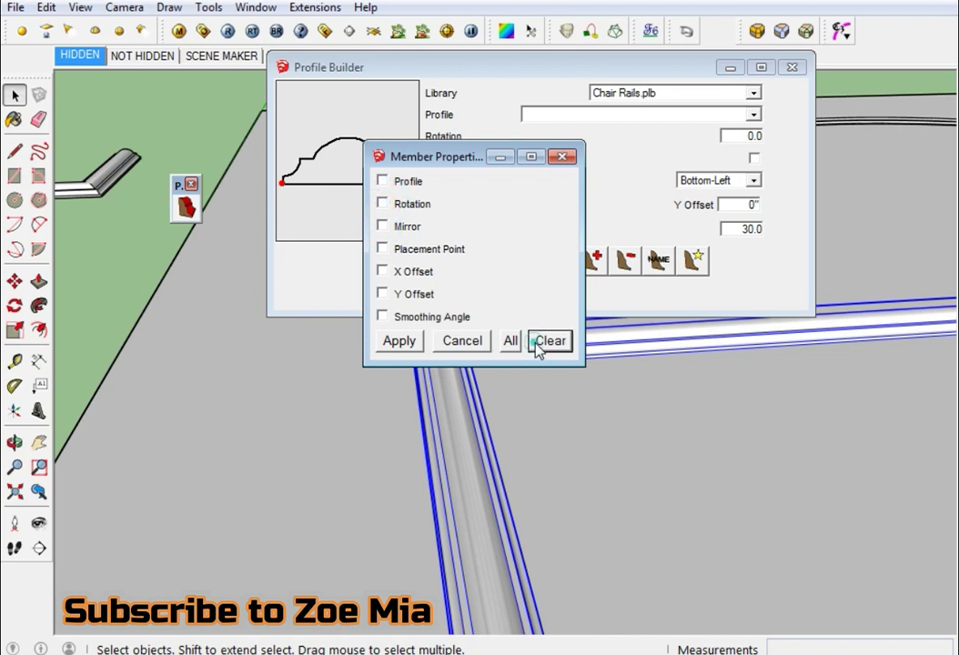
pyautogui.click(400, 341)
# Browse the Astragals and AITC Glulam libraries, settling on AISC L Shapes.plb.
pyautogui.click(668, 93)
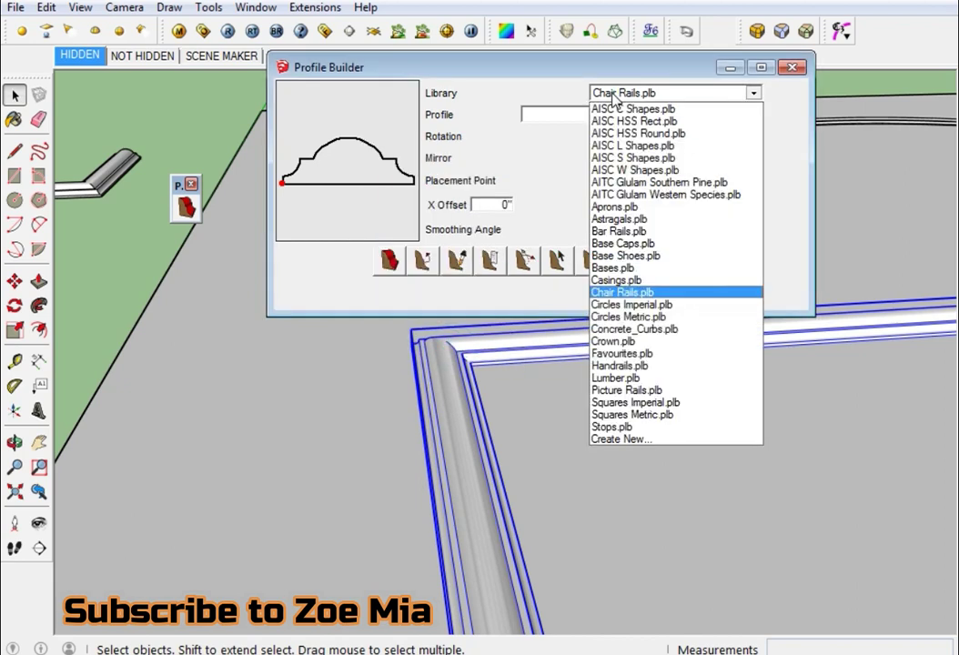
pyautogui.click(630, 218)
pyautogui.scroll(2, 428, 382)
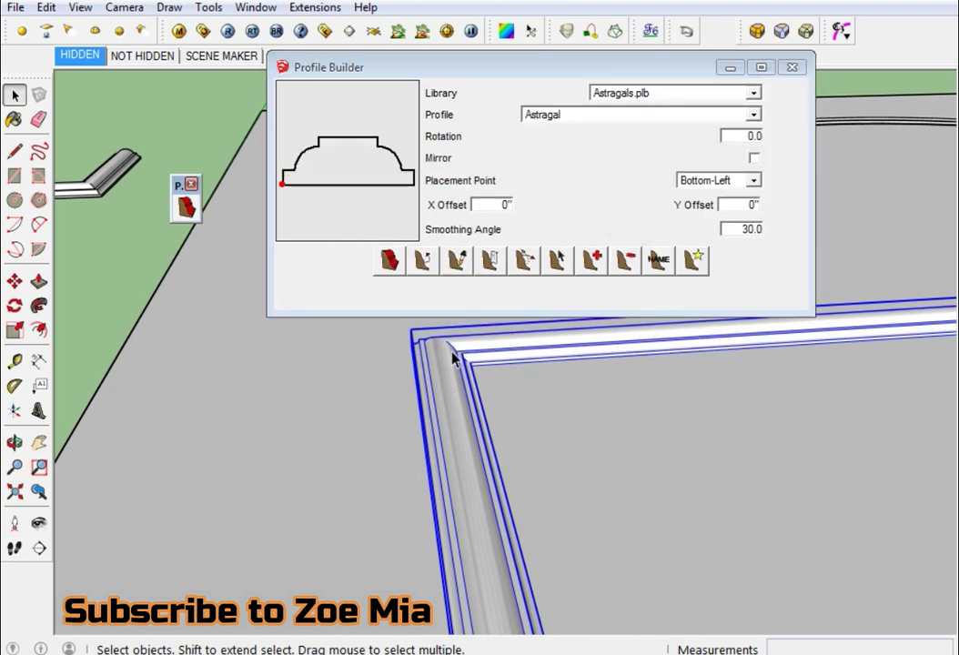
pyautogui.scroll(3, 430, 391)
pyautogui.scroll(-4, 499, 564)
pyautogui.moveTo(498, 577)
pyautogui.mouseDown(button='middle')
pyautogui.moveTo(692, 532)
pyautogui.moveTo(514, 395)
pyautogui.mouseUp(button='middle')
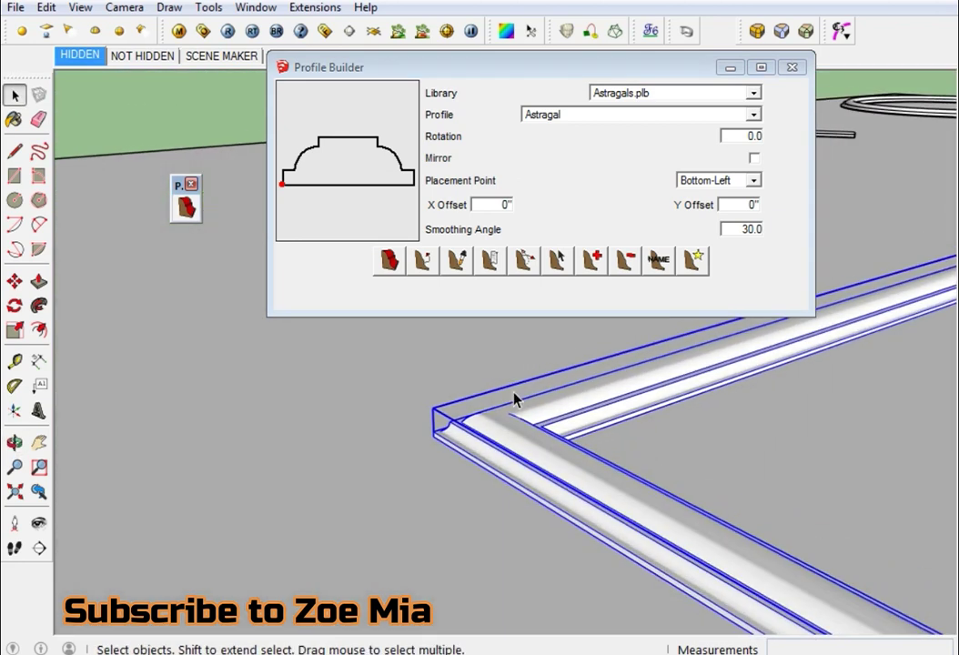
pyautogui.scroll(1, 514, 395)
pyautogui.click(669, 93)
pyautogui.click(619, 195)
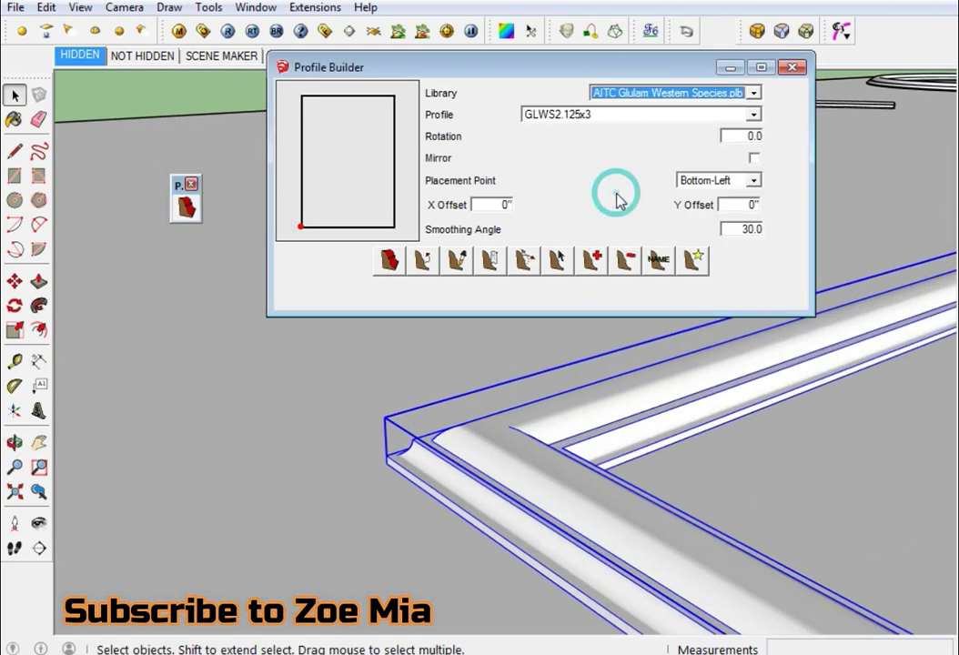
pyautogui.click(611, 107)
pyautogui.click(620, 144)
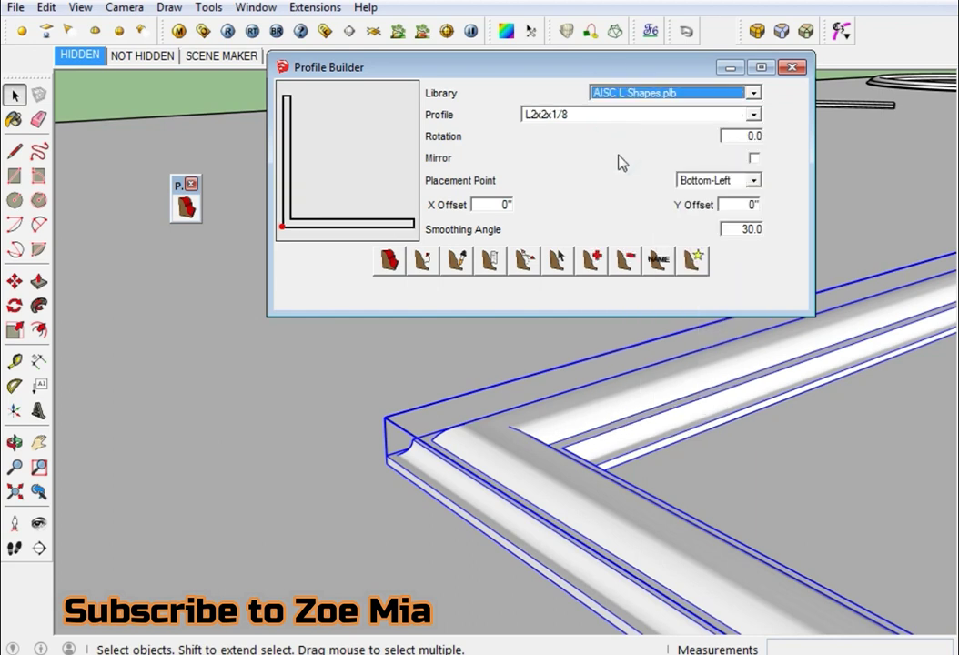
pyautogui.click(593, 97)
# Pick the L3x2x5/16 angle as the profile.
pyautogui.click(546, 111)
pyautogui.click(540, 352)
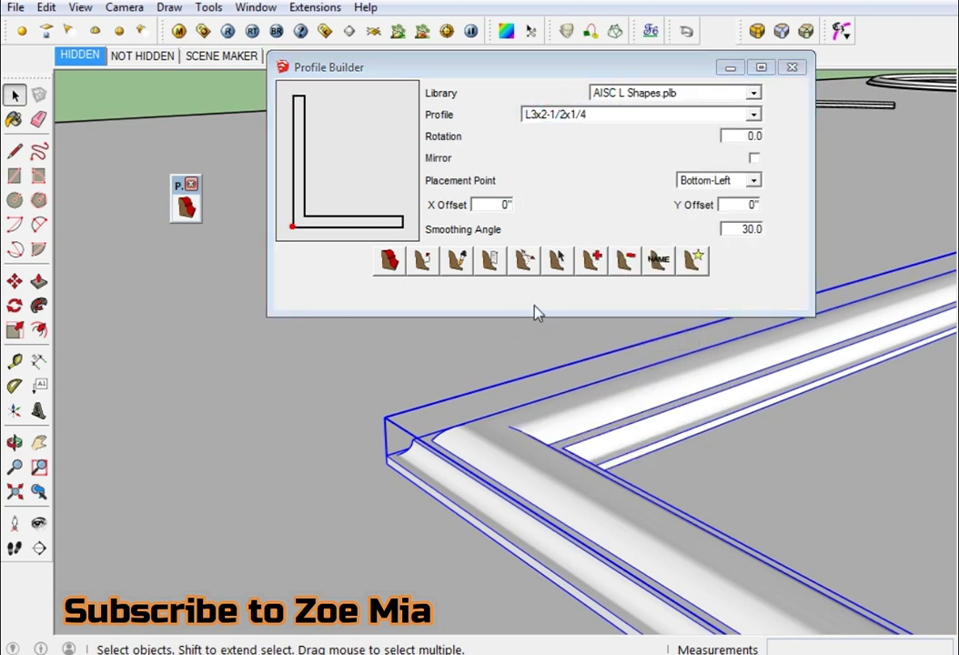
pyautogui.click(541, 111)
pyautogui.click(539, 121)
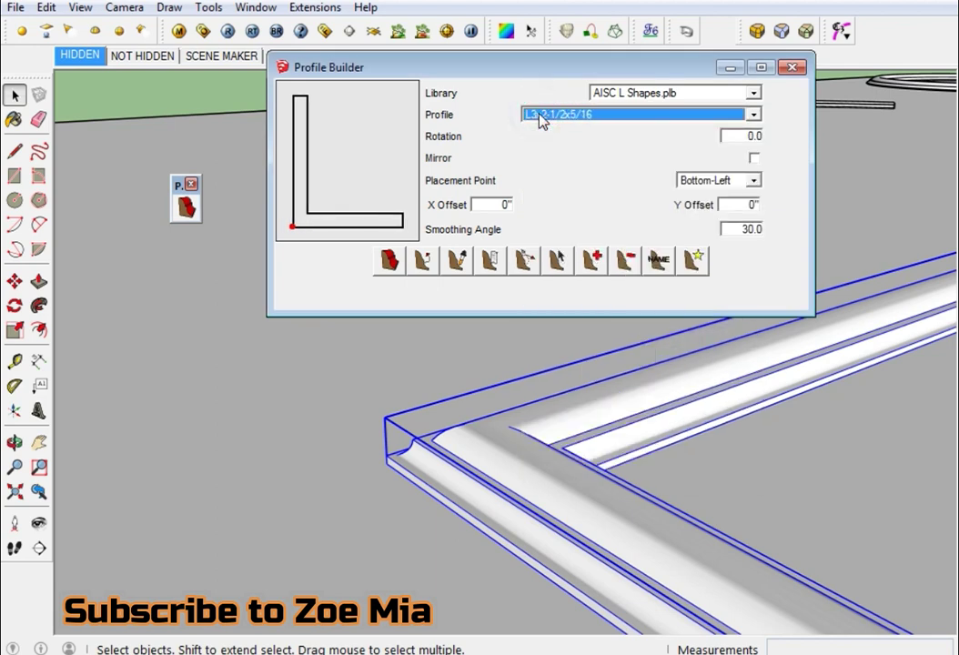
pyautogui.click(514, 409)
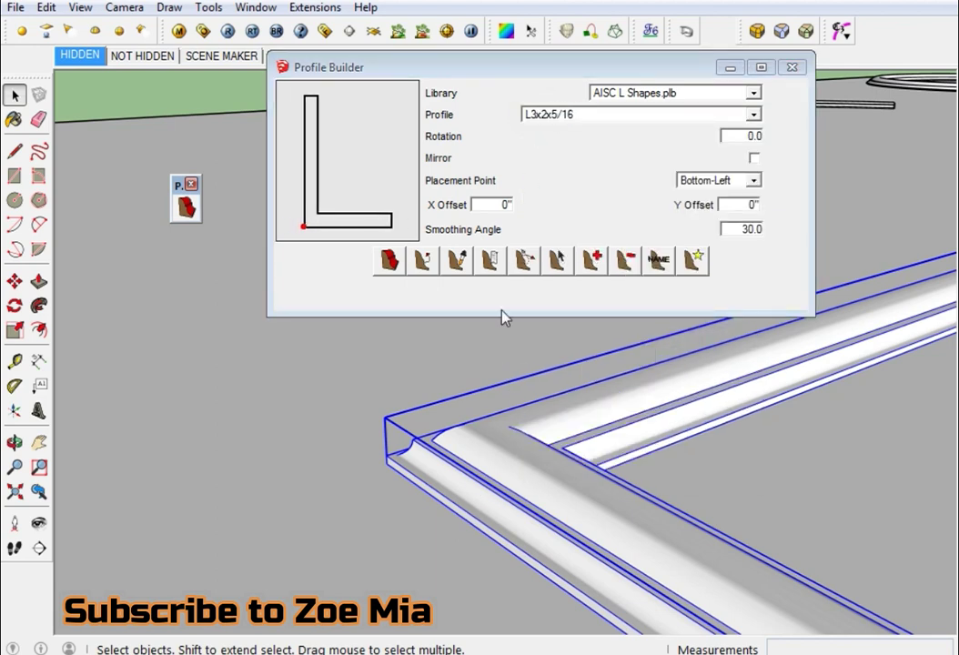
# Apply the L3x2x5/16 profile to the frame members through Member Properties.
pyautogui.click(488, 261)
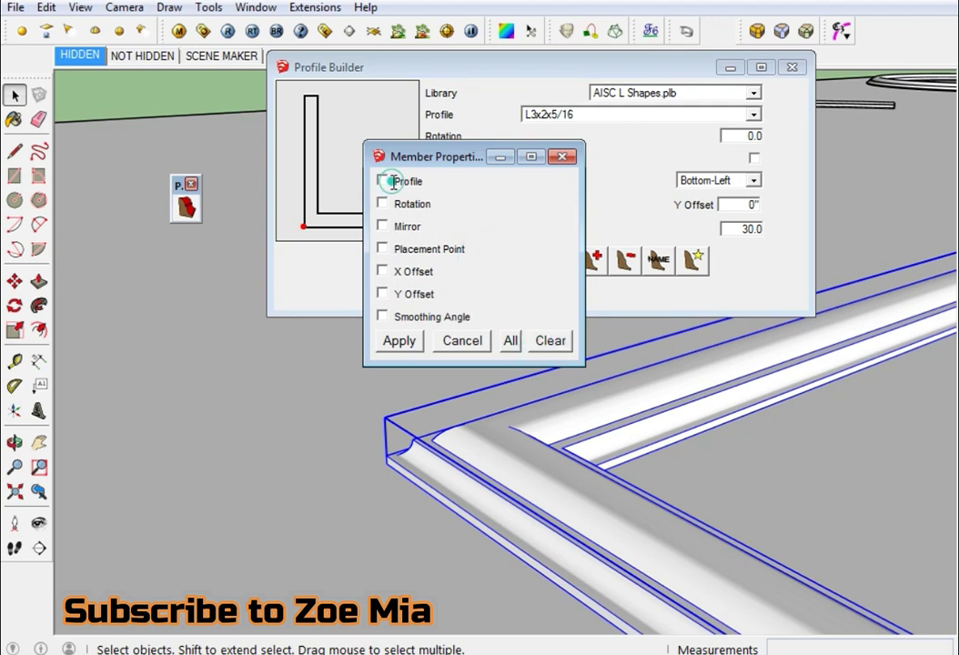
pyautogui.click(399, 341)
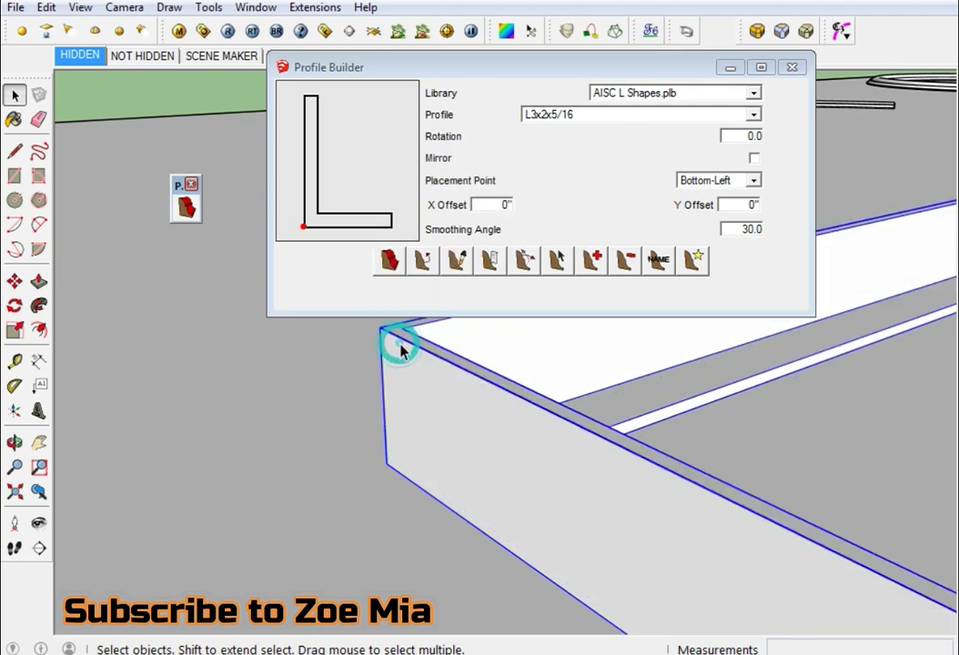
pyautogui.moveTo(666, 544)
pyautogui.mouseDown(button='middle')
pyautogui.moveTo(310, 524)
pyautogui.moveTo(146, 474)
pyautogui.moveTo(355, 484)
pyautogui.moveTo(528, 537)
pyautogui.mouseUp(button='middle')
pyautogui.scroll(3, 537, 509)
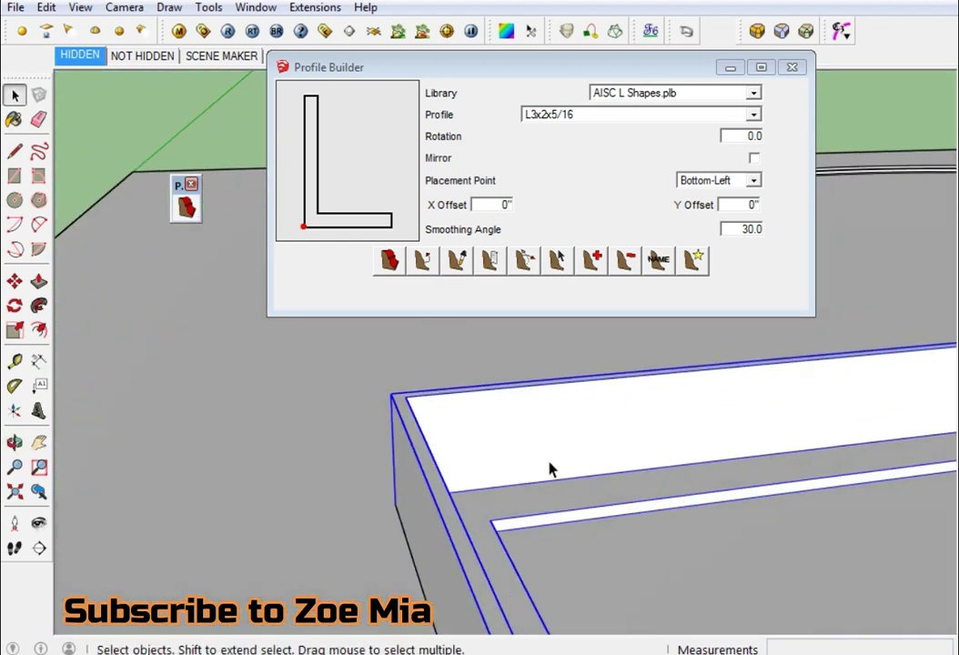
pyautogui.scroll(2, 545, 482)
pyautogui.scroll(2, 523, 464)
# Load the Handrails.plb library and apply its default handrail profile to the selection.
pyautogui.click(622, 93)
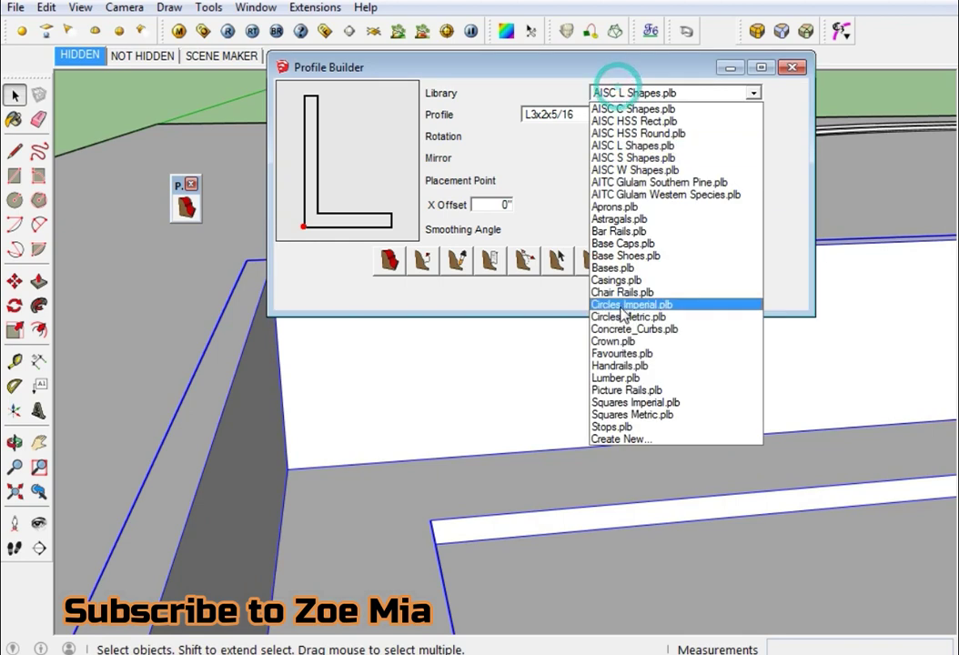
pyautogui.click(621, 307)
pyautogui.click(668, 93)
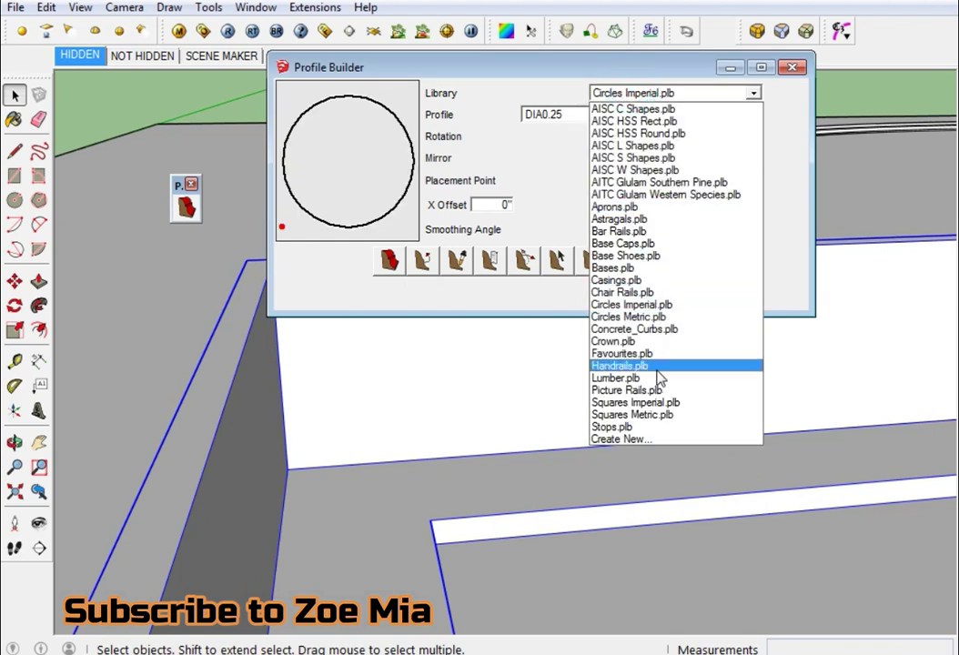
pyautogui.click(654, 365)
pyautogui.moveTo(414, 409); pyautogui.dragTo(409, 277, button='middle')
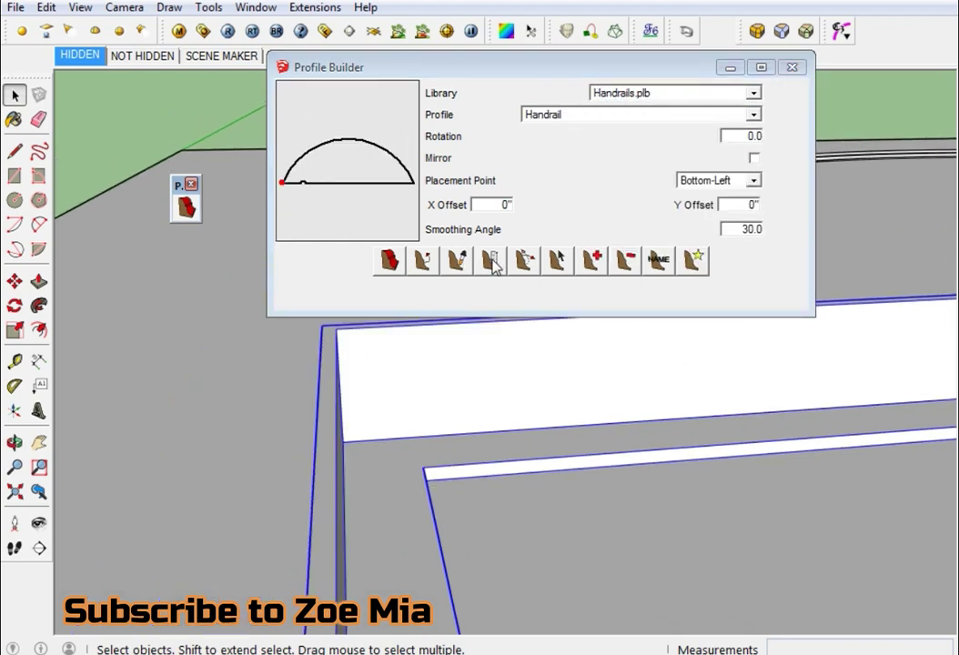
pyautogui.click(491, 261)
pyautogui.click(400, 342)
pyautogui.moveTo(396, 467)
pyautogui.mouseDown(button='middle')
pyautogui.moveTo(350, 359)
pyautogui.moveTo(546, 481)
pyautogui.moveTo(799, 577)
pyautogui.moveTo(316, 450)
pyautogui.moveTo(503, 552)
pyautogui.moveTo(479, 504)
pyautogui.moveTo(593, 521)
pyautogui.moveTo(499, 536)
pyautogui.moveTo(567, 177)
pyautogui.mouseUp(button='middle')
# Choose the Handrail12 profile and apply it to the square frame.
pyautogui.click(560, 103)
pyautogui.click(573, 277)
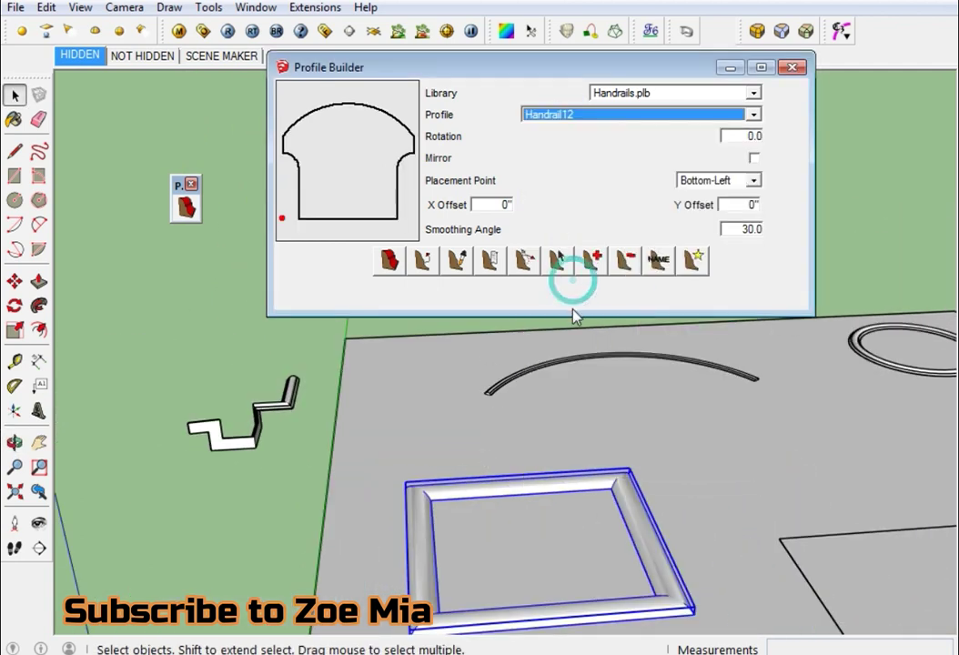
pyautogui.scroll(3, 419, 537)
pyautogui.scroll(2, 421, 527)
pyautogui.click(492, 261)
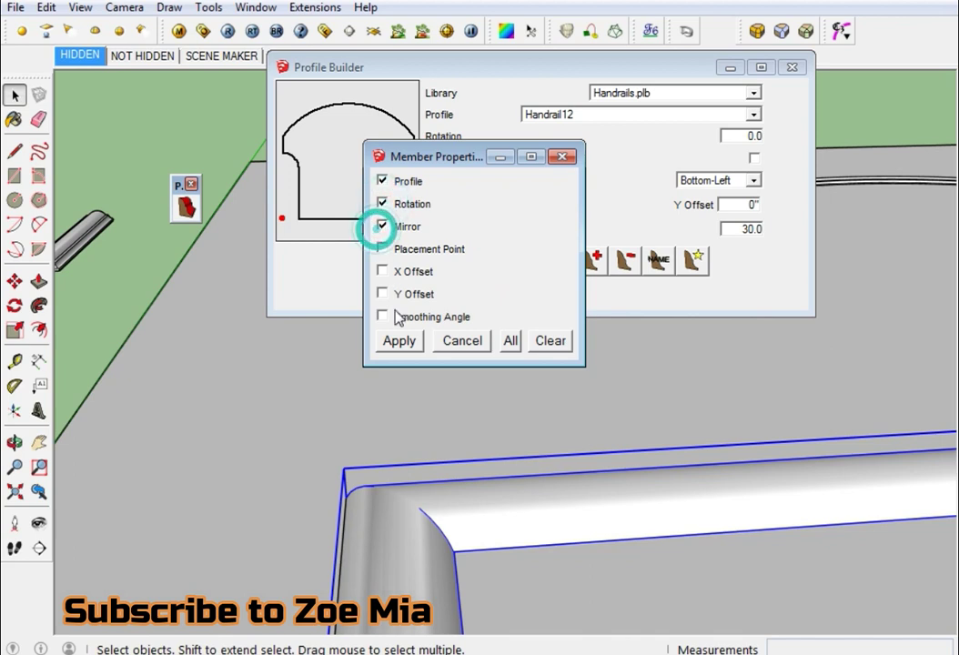
pyautogui.click(398, 340)
# Orbit and zoom around the model to inspect the reshaped frame and zigzag handrail.
pyautogui.moveTo(429, 454)
pyautogui.mouseDown(button='middle')
pyautogui.moveTo(568, 522)
pyautogui.moveTo(687, 518)
pyautogui.moveTo(270, 422)
pyautogui.moveTo(244, 407)
pyautogui.moveTo(342, 498)
pyautogui.moveTo(453, 514)
pyautogui.moveTo(537, 474)
pyautogui.mouseUp(button='middle')
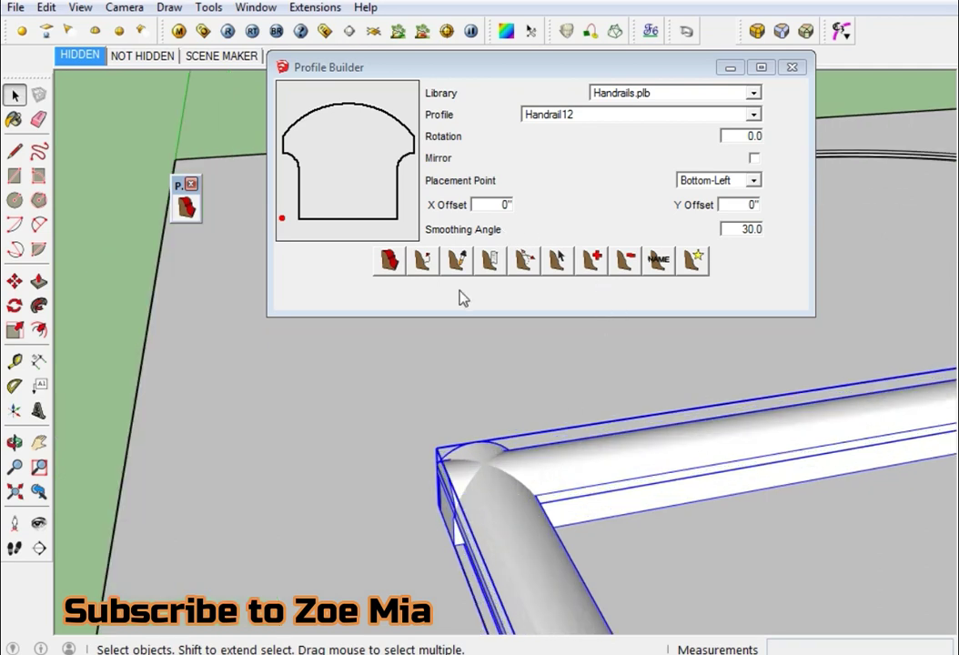
pyautogui.moveTo(512, 314)
pyautogui.mouseDown(button='middle')
pyautogui.moveTo(720, 432)
pyautogui.moveTo(564, 473)
pyautogui.moveTo(479, 512)
pyautogui.moveTo(406, 306)
pyautogui.moveTo(405, 471)
pyautogui.moveTo(448, 509)
pyautogui.moveTo(482, 282)
pyautogui.mouseUp(button='middle')
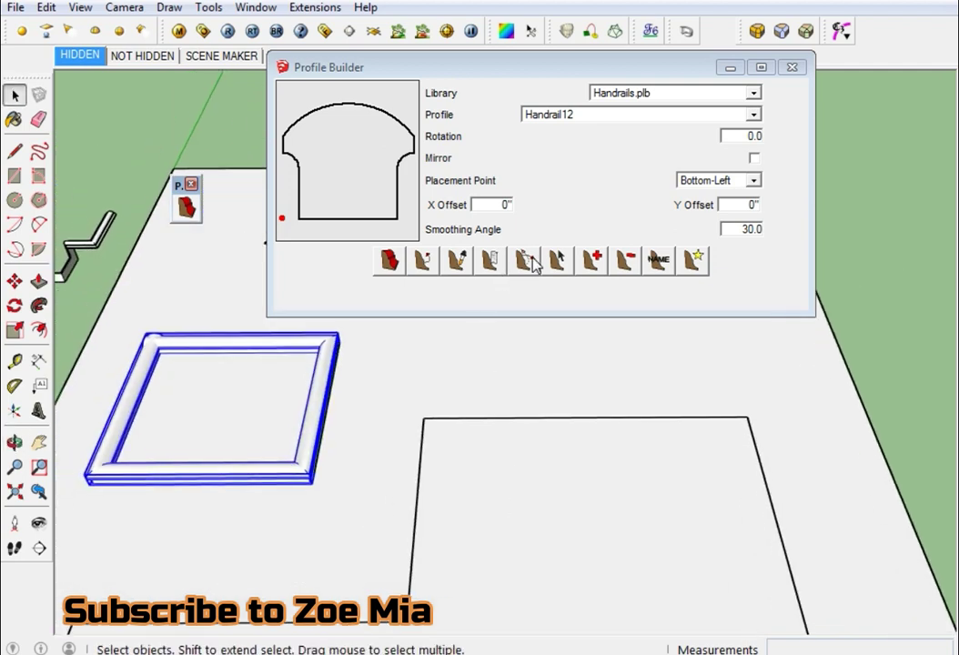
pyautogui.moveTo(309, 436)
pyautogui.mouseDown(button='middle')
pyautogui.moveTo(359, 497)
pyautogui.moveTo(621, 428)
pyautogui.mouseUp(button='middle')
pyautogui.scroll(4, 637, 450)
pyautogui.scroll(-4, 524, 441)
pyautogui.moveTo(524, 441)
pyautogui.mouseDown(button='middle')
pyautogui.moveTo(552, 449)
pyautogui.moveTo(516, 419)
pyautogui.moveTo(484, 418)
pyautogui.moveTo(375, 578)
pyautogui.moveTo(428, 488)
pyautogui.moveTo(529, 527)
pyautogui.mouseUp(button='middle')
pyautogui.scroll(-3, 490, 449)
pyautogui.scroll(3, 554, 495)
pyautogui.scroll(3, 587, 464)
pyautogui.moveTo(587, 464)
pyautogui.mouseDown(button='middle')
pyautogui.moveTo(524, 498)
pyautogui.moveTo(832, 434)
pyautogui.moveTo(717, 606)
pyautogui.moveTo(679, 518)
pyautogui.moveTo(540, 407)
pyautogui.mouseUp(button='middle')
pyautogui.scroll(-3, 717, 606)
pyautogui.scroll(3, 498, 541)
pyautogui.scroll(-3, 499, 541)
pyautogui.moveTo(499, 542)
pyautogui.mouseDown(button='middle')
pyautogui.moveTo(508, 332)
pyautogui.moveTo(543, 304)
pyautogui.mouseUp(button='middle')
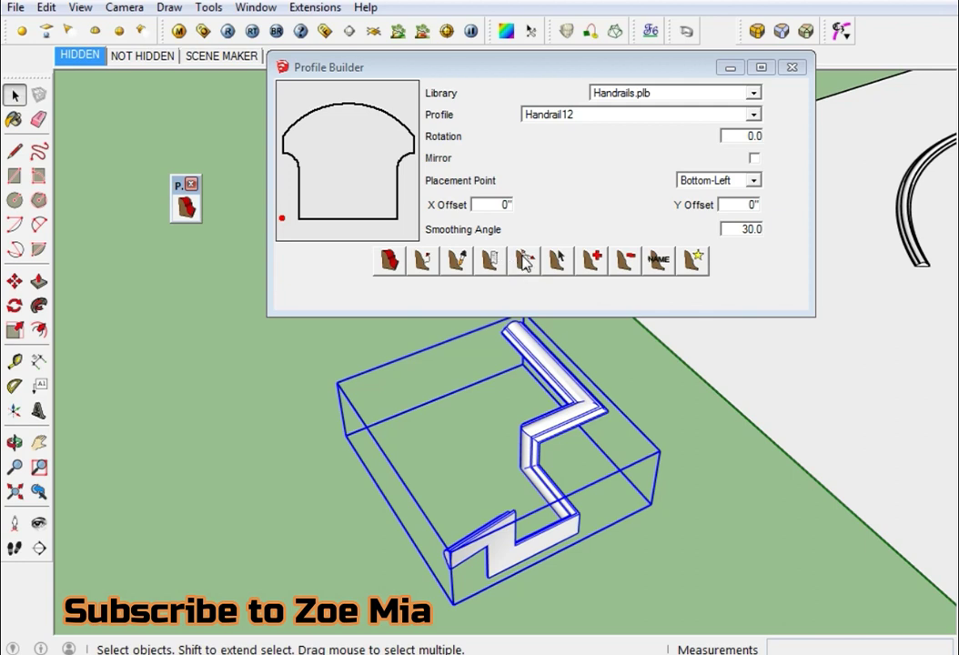
# Select the zigzag handrail and double-click it to edit its path.
pyautogui.click(524, 262)
pyautogui.click(612, 386)
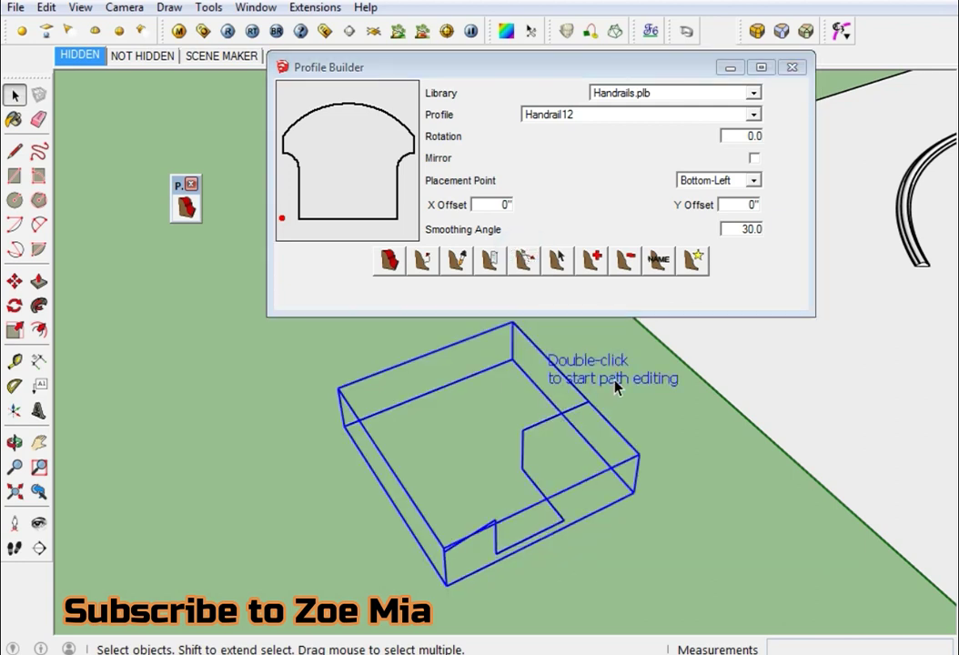
pyautogui.doubleClick(614, 386)
pyautogui.scroll(-2, 455, 553)
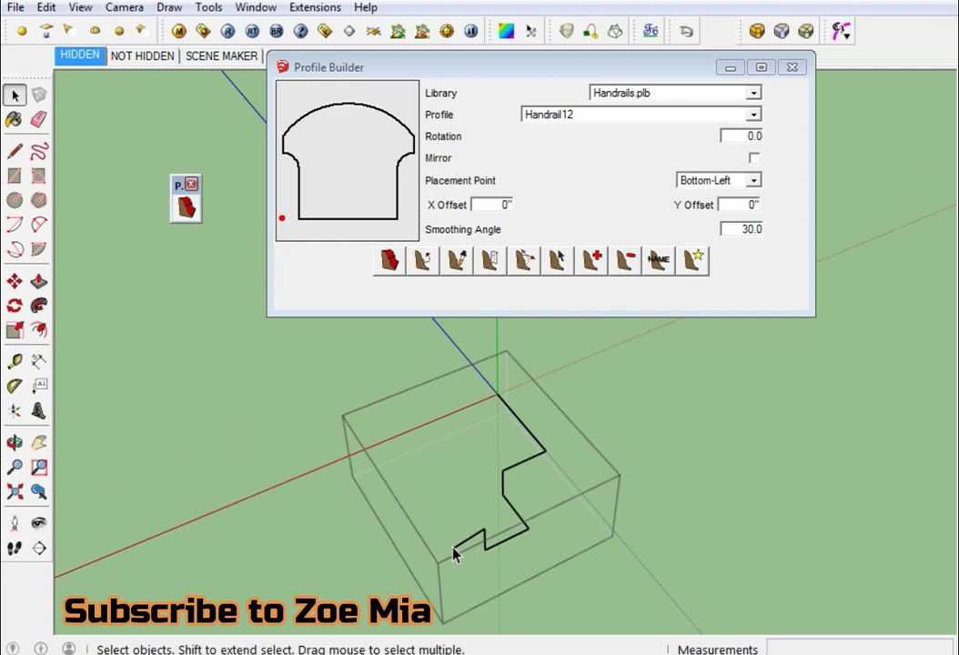
# Draw four new line segments from the path's end with the Line tool (L), then return to Select.
pyautogui.press('l')
pyautogui.click(447, 550)
pyautogui.moveTo(316, 560); pyautogui.dragTo(344, 648, button='middle')
pyautogui.click(369, 626)
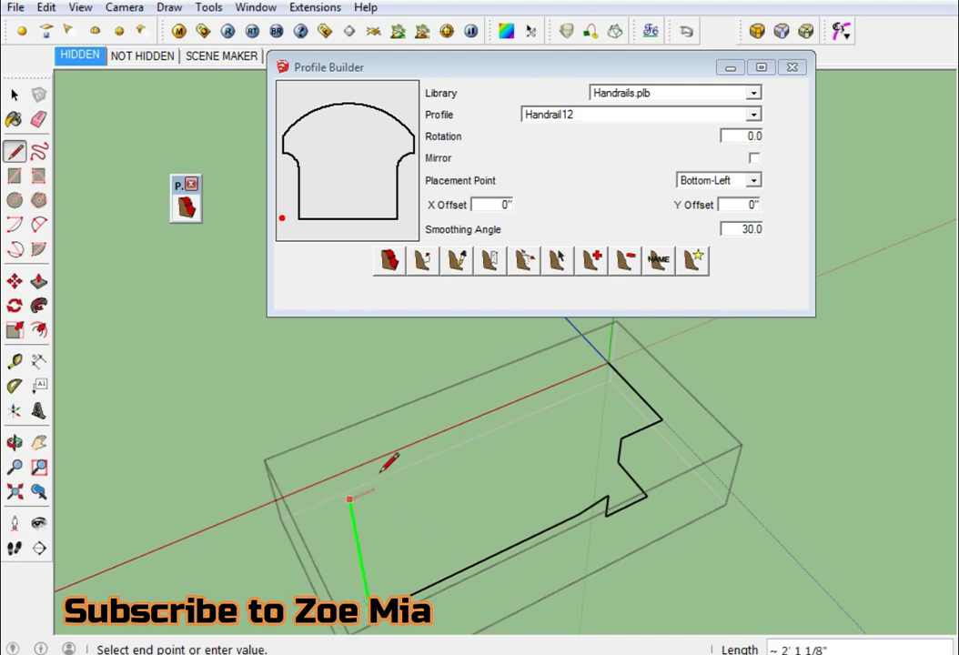
pyautogui.keyDown('shift'); pyautogui.moveTo(389, 462); pyautogui.dragTo(484, 350, button='middle'); pyautogui.keyUp('shift')
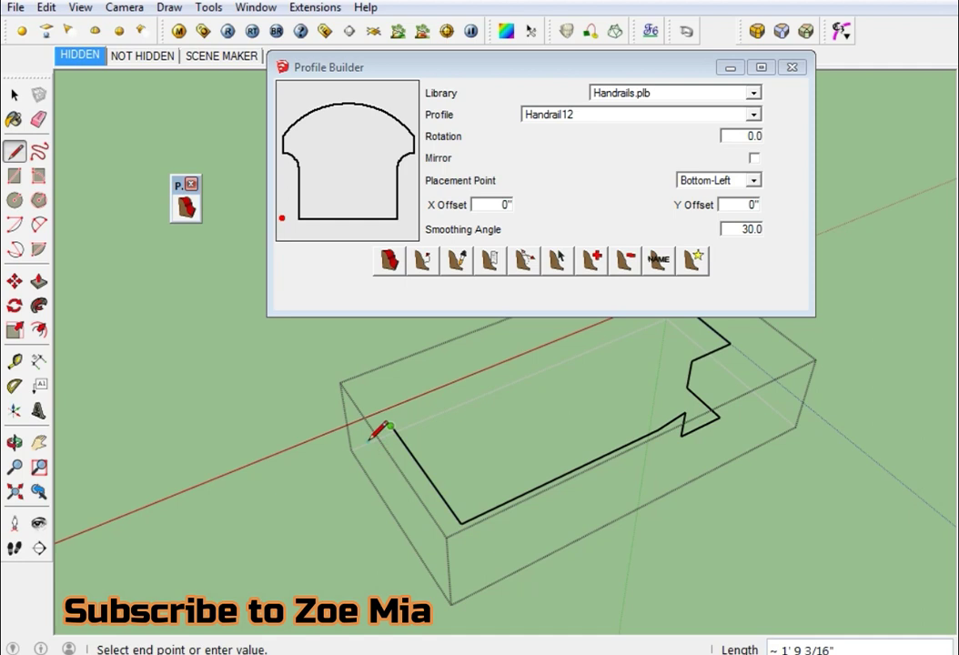
pyautogui.click(231, 476)
pyautogui.click(200, 390)
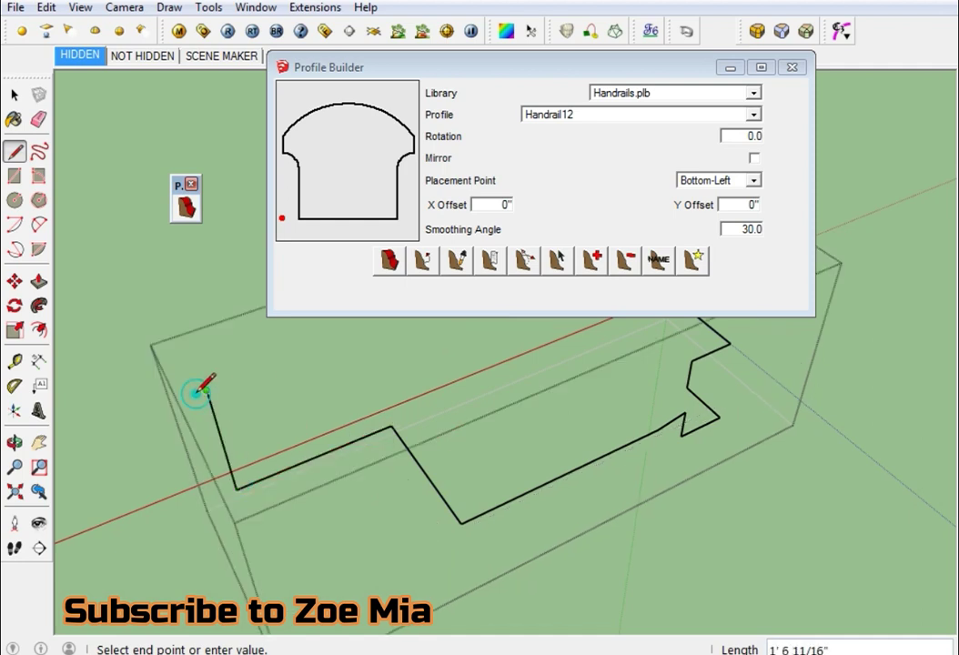
pyautogui.click(524, 398)
pyautogui.press('space')
pyautogui.scroll(-2, 708, 599)
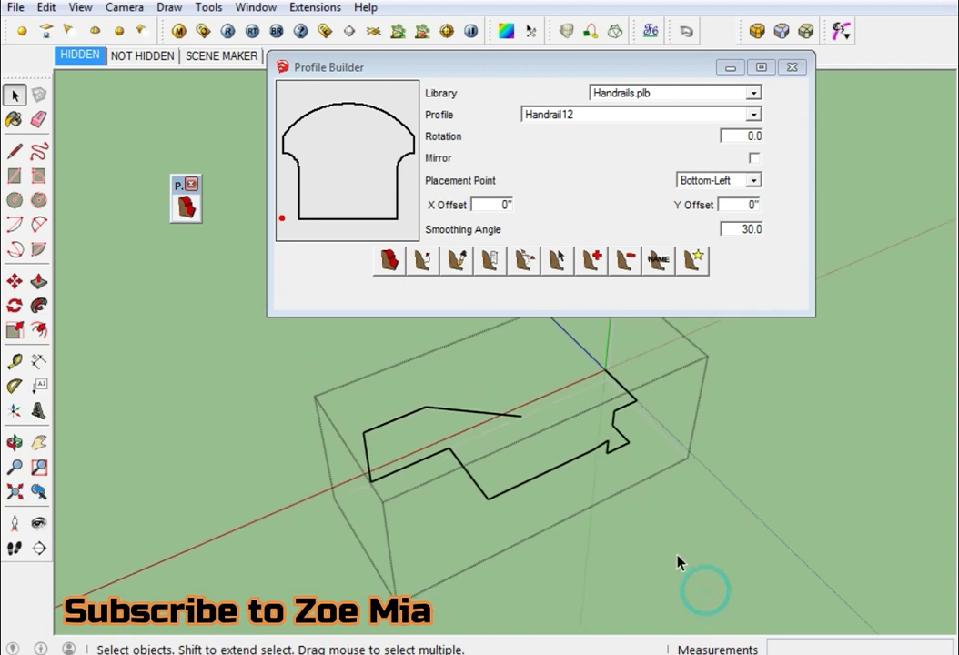
# Orbit around the rebuilt zigzag handrail to view it from above.
pyautogui.moveTo(569, 475)
pyautogui.mouseDown(button='middle')
pyautogui.moveTo(926, 552)
pyautogui.moveTo(927, 646)
pyautogui.moveTo(909, 637)
pyautogui.mouseUp(button='middle')
pyautogui.moveTo(590, 479)
pyautogui.mouseDown(button='middle')
pyautogui.moveTo(181, 542)
pyautogui.moveTo(377, 471)
pyautogui.moveTo(683, 553)
pyautogui.moveTo(538, 600)
pyautogui.moveTo(481, 544)
pyautogui.moveTo(532, 505)
pyautogui.moveTo(363, 423)
pyautogui.moveTo(302, 487)
pyautogui.mouseUp(button='middle')
pyautogui.scroll(3, 407, 420)
pyautogui.scroll(3, 400, 439)
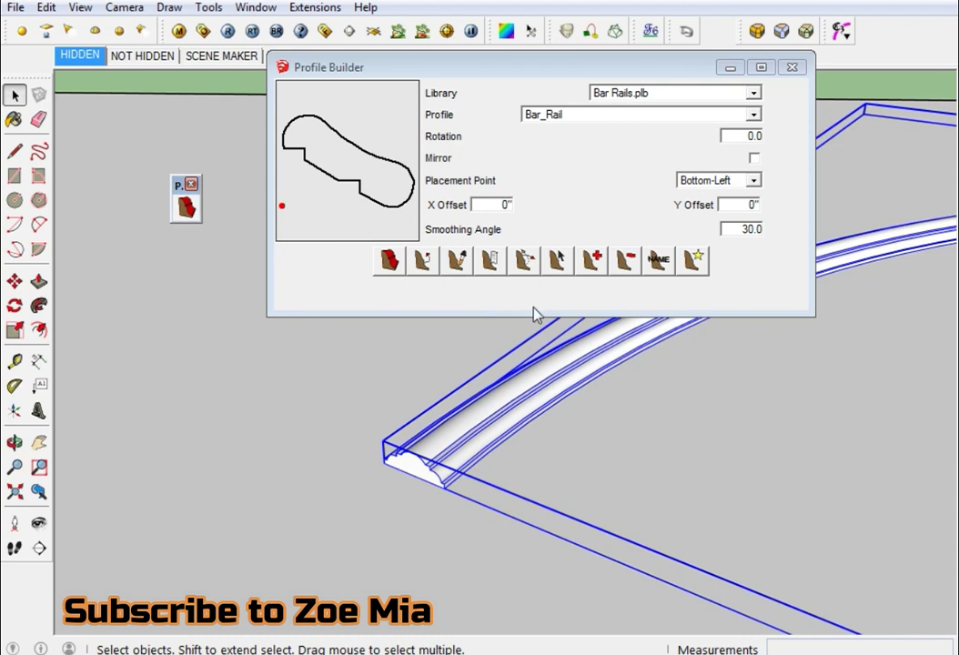
# Click the add-profile button with Bar_Rail chosen and dismiss the Free Edition alert with OK.
pyautogui.click(593, 262)
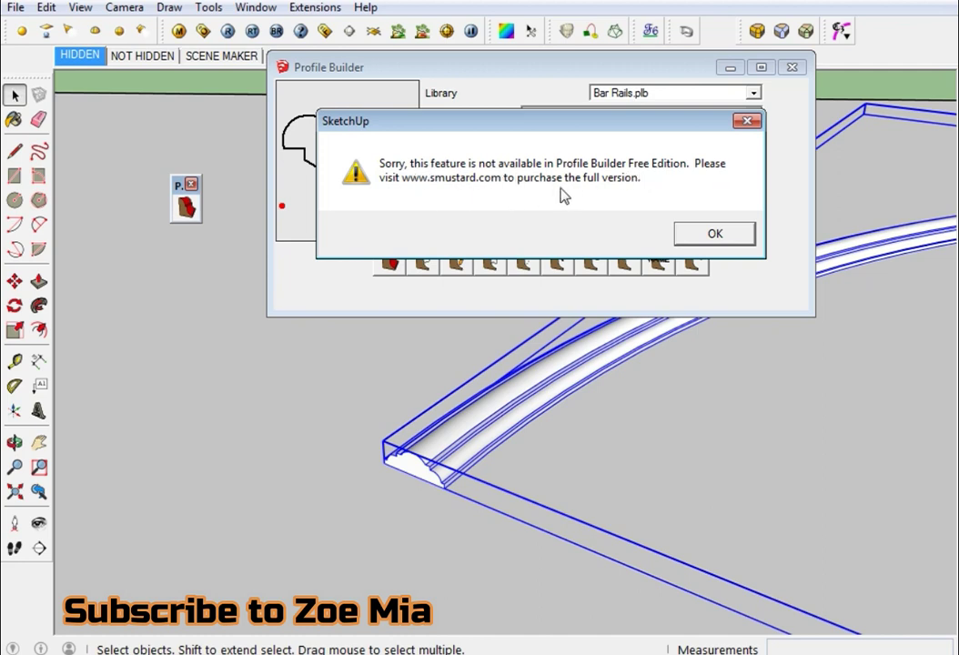
pyautogui.click(702, 235)
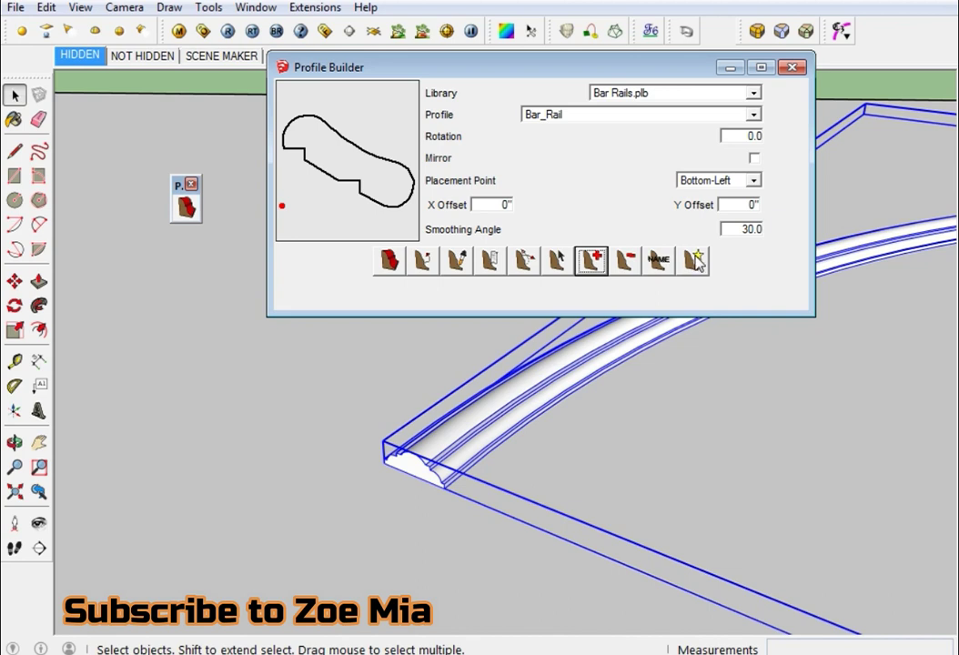
pyautogui.scroll(-5, 456, 450)
pyautogui.moveTo(319, 377)
pyautogui.mouseDown(button='middle')
pyautogui.moveTo(285, 355)
pyautogui.moveTo(299, 514)
pyautogui.mouseUp(button='middle')
pyautogui.scroll(-5, 284, 355)
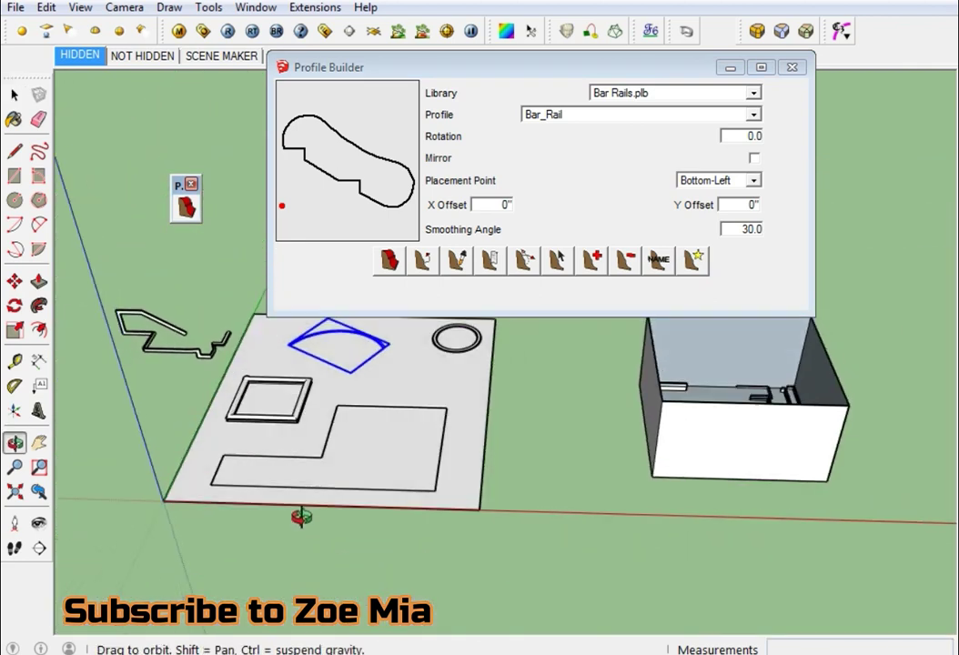
# Select the whole L-shaped edge loop on the board by triple-clicking one edge.
pyautogui.scroll(5, 319, 507)
pyautogui.click(328, 486)
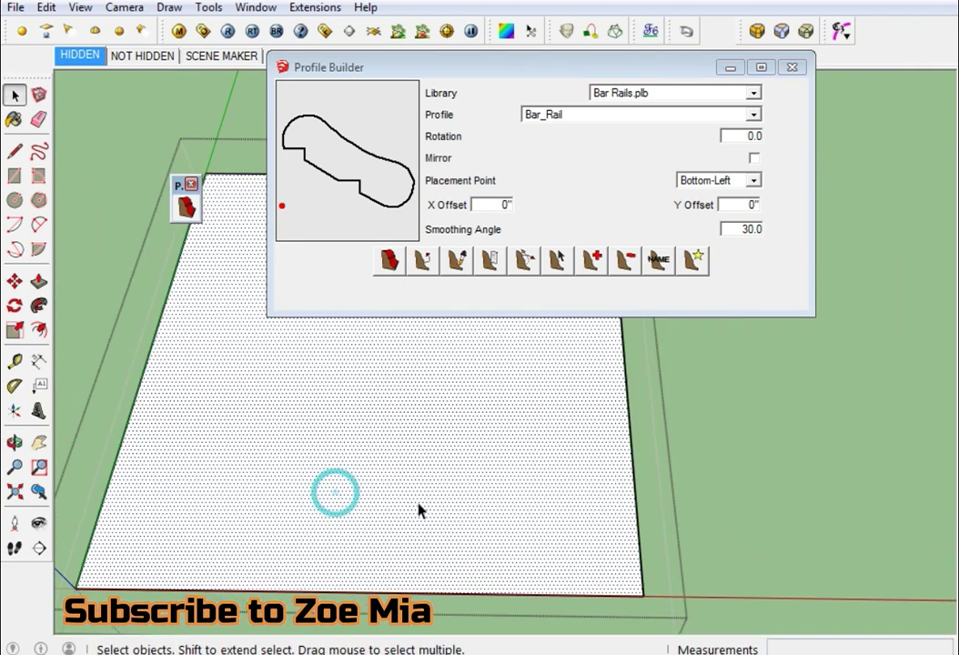
pyautogui.click(671, 510)
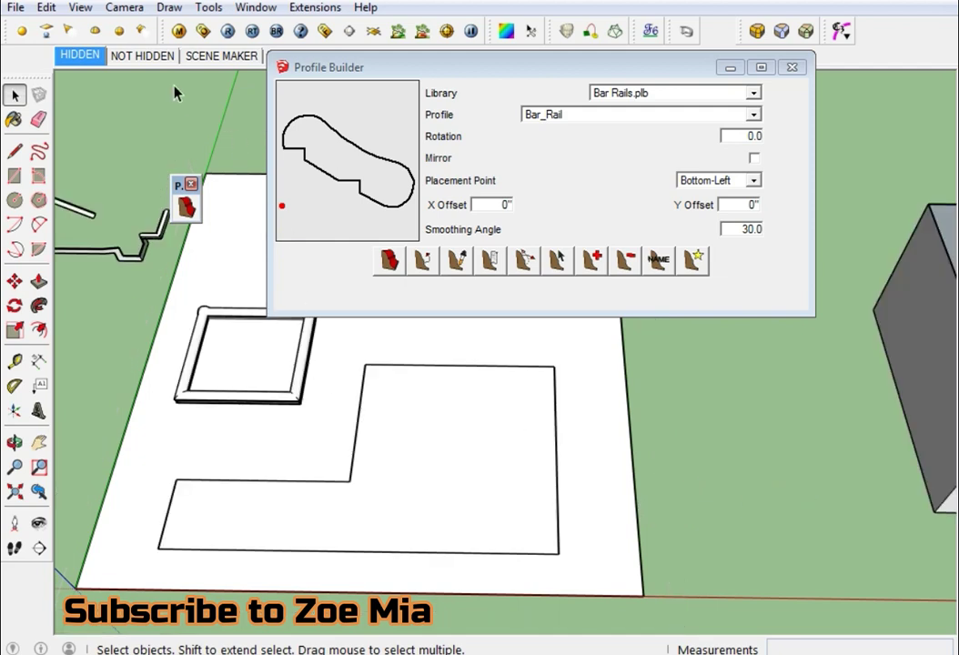
pyautogui.click(344, 484)
pyautogui.scroll(2, 345, 490)
pyautogui.tripleClick(343, 484)
pyautogui.scroll(-3, 371, 509)
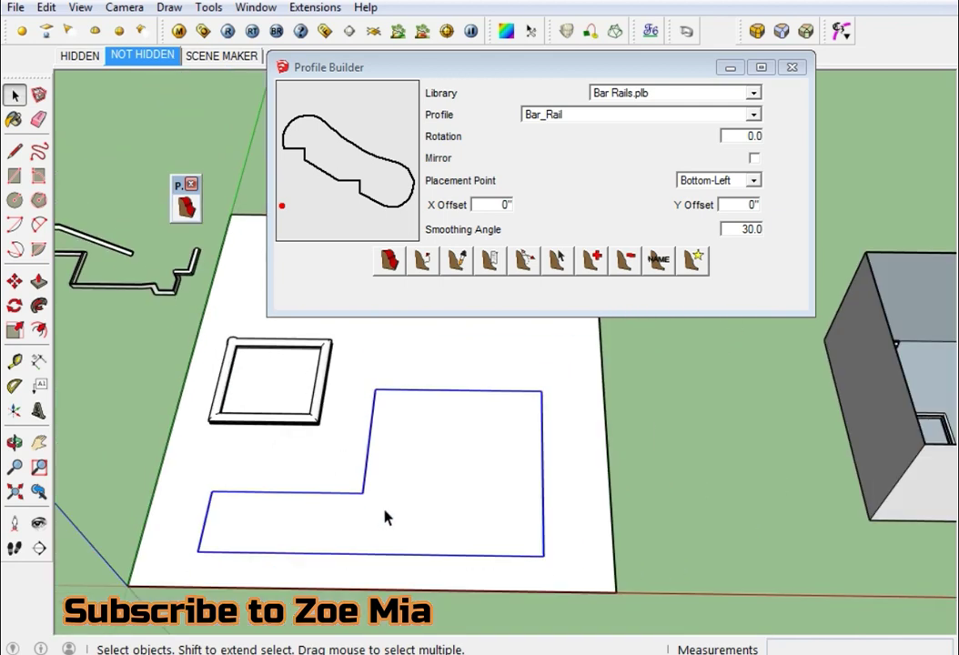
# Switch the library to Base Caps.plb and browse profiles such as Base_Cap8 and Base_Cap26.
pyautogui.click(593, 118)
pyautogui.click(620, 103)
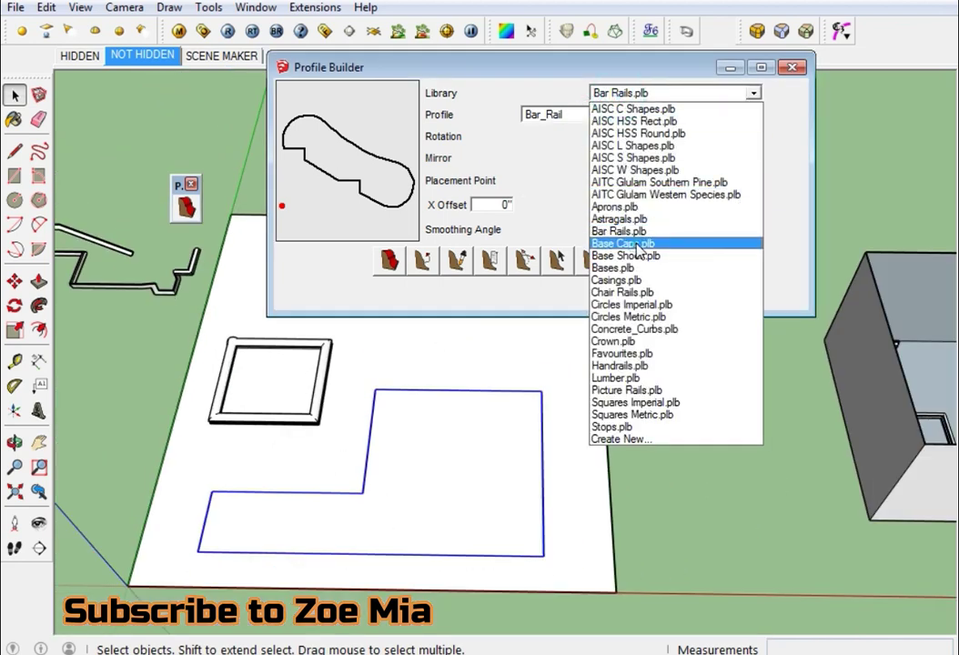
pyautogui.click(639, 247)
pyautogui.click(565, 119)
pyautogui.click(580, 225)
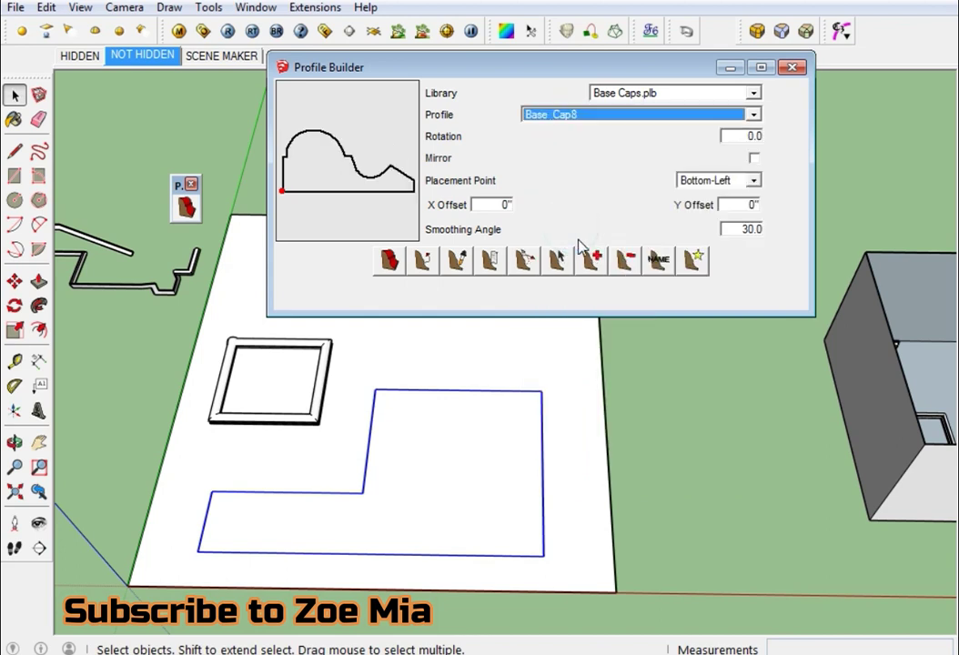
pyautogui.click(577, 117)
pyautogui.click(564, 355)
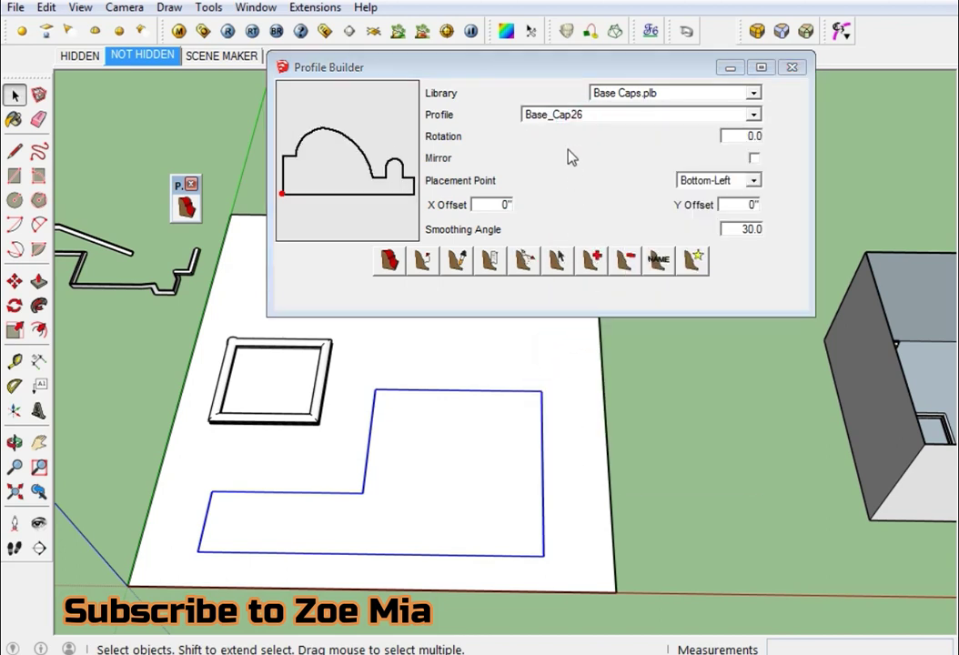
pyautogui.click(563, 118)
pyautogui.click(570, 118)
# Settle on the Base_Cap39 profile and build the base cap member along the L-shaped outline.
pyautogui.scroll(-2, 564, 121)
pyautogui.scroll(-1, 562, 122)
pyautogui.scroll(-2, 562, 122)
pyautogui.scroll(-1, 562, 121)
pyautogui.scroll(-2, 563, 123)
pyautogui.scroll(-1, 563, 123)
pyautogui.scroll(-1, 563, 123)
pyautogui.scroll(-1, 563, 123)
pyautogui.scroll(-1, 563, 123)
pyautogui.scroll(-1, 563, 123)
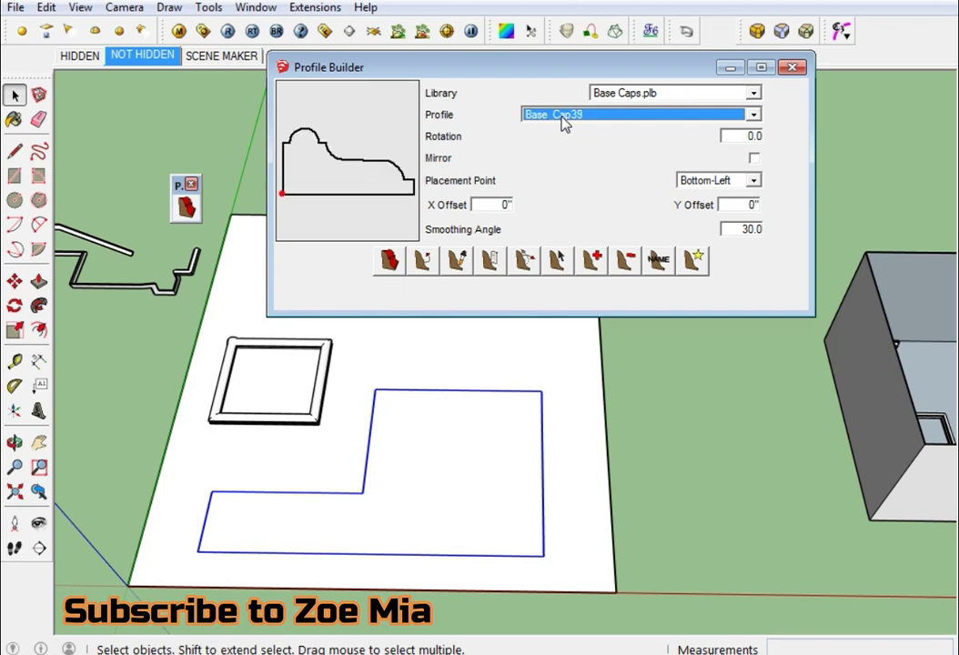
pyautogui.click(430, 267)
pyautogui.click(571, 238)
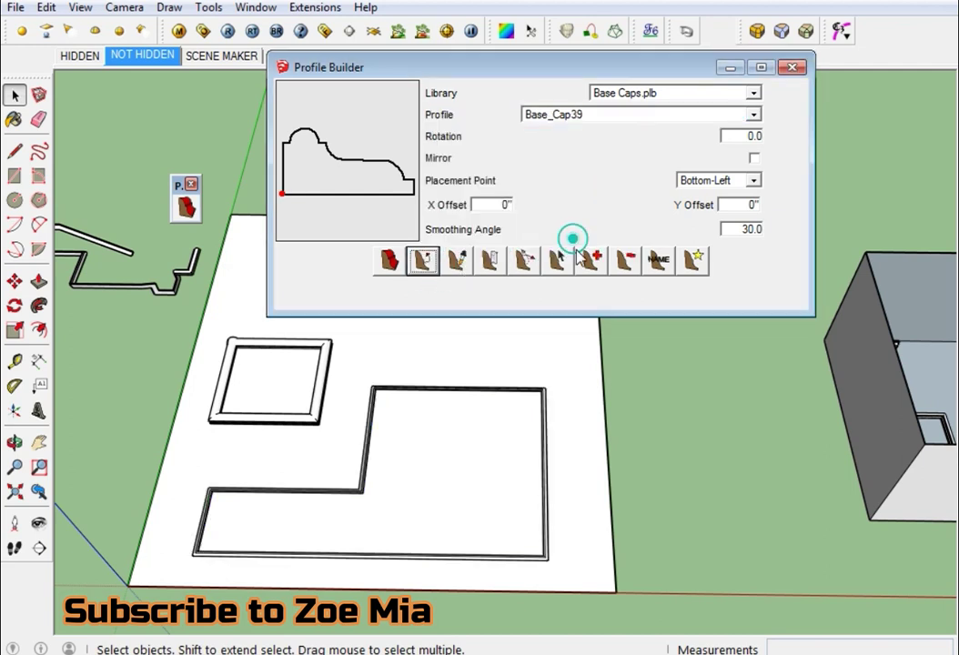
pyautogui.scroll(1, 171, 535)
pyautogui.scroll(2, 192, 557)
pyautogui.scroll(2, 198, 553)
pyautogui.moveTo(199, 553)
pyautogui.mouseDown(button='middle')
pyautogui.moveTo(236, 404)
pyautogui.moveTo(596, 460)
pyautogui.mouseUp(button='middle')
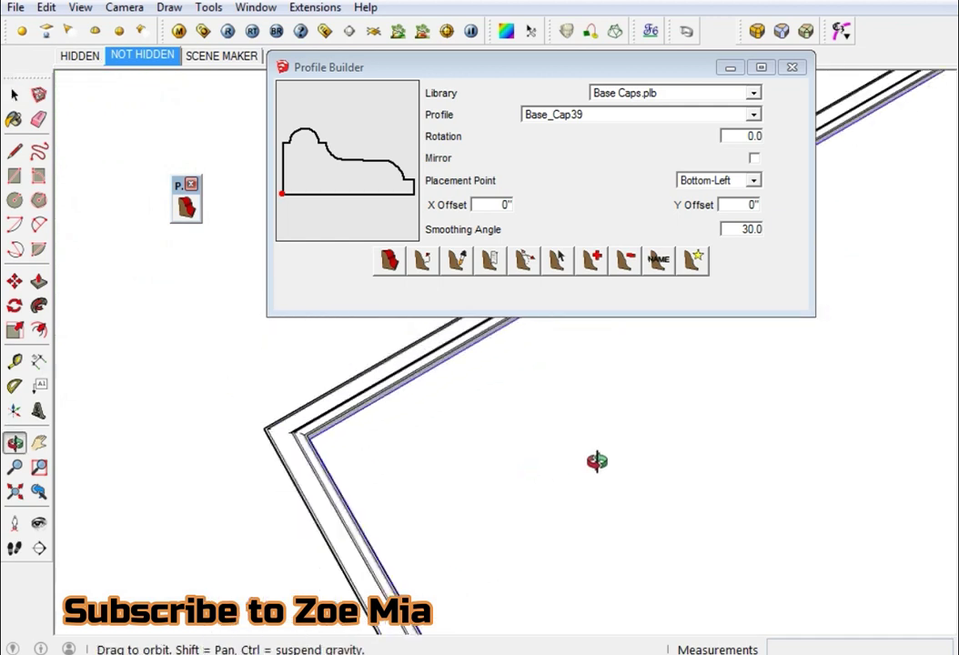
pyautogui.scroll(1, 359, 548)
pyautogui.scroll(1, 354, 541)
pyautogui.moveTo(355, 541)
pyautogui.mouseDown(button='middle')
pyautogui.moveTo(531, 295)
pyautogui.moveTo(631, 290)
pyautogui.moveTo(437, 443)
pyautogui.moveTo(378, 514)
pyautogui.moveTo(15, 457)
pyautogui.moveTo(235, 454)
pyautogui.moveTo(308, 525)
pyautogui.mouseUp(button='middle')
pyautogui.scroll(-3, 236, 454)
pyautogui.scroll(3, 307, 525)
pyautogui.scroll(3, 405, 441)
pyautogui.scroll(2, 372, 392)
pyautogui.moveTo(372, 400)
pyautogui.mouseDown(button='middle')
pyautogui.moveTo(457, 468)
pyautogui.moveTo(669, 313)
pyautogui.moveTo(593, 386)
pyautogui.moveTo(377, 432)
pyautogui.mouseUp(button='middle')
pyautogui.scroll(-2, 376, 432)
pyautogui.scroll(-2, 466, 466)
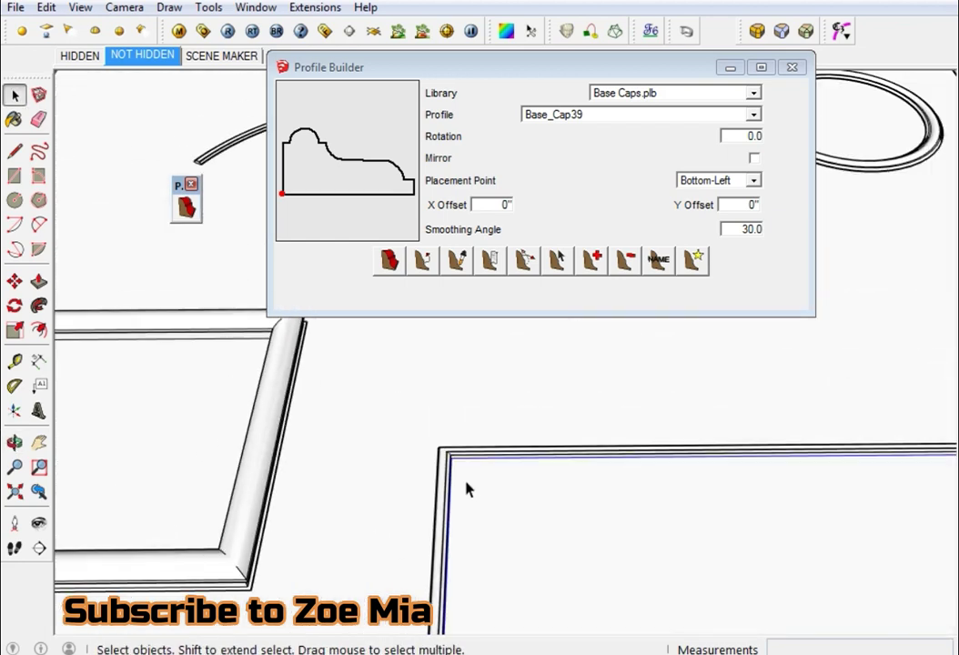
pyautogui.scroll(-3, 466, 487)
pyautogui.scroll(-3, 480, 420)
pyautogui.scroll(-2, 443, 501)
pyautogui.scroll(2, 509, 564)
pyautogui.moveTo(507, 560); pyautogui.dragTo(456, 475, button='middle')
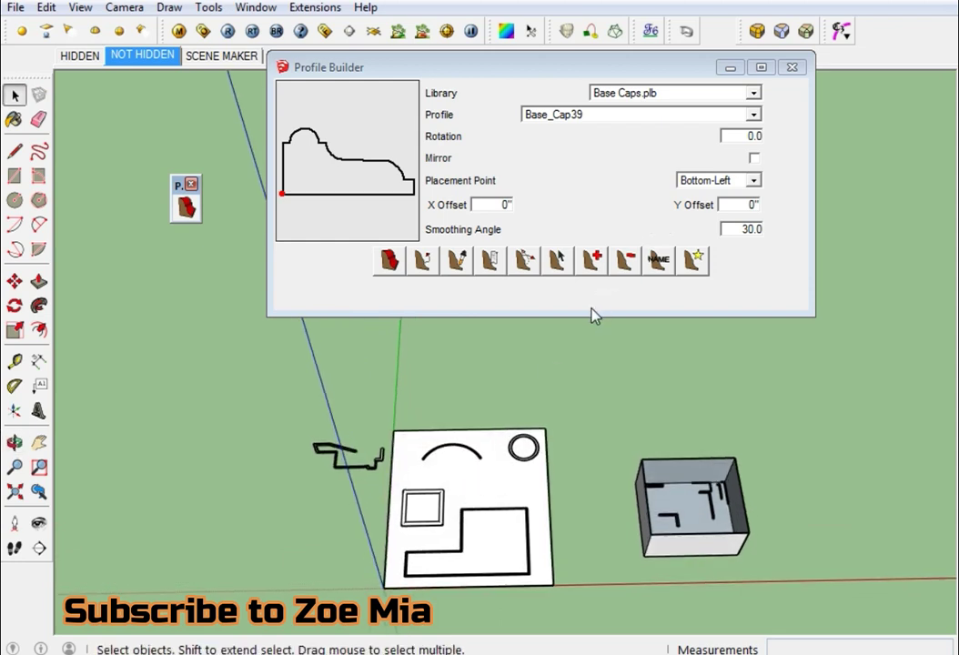